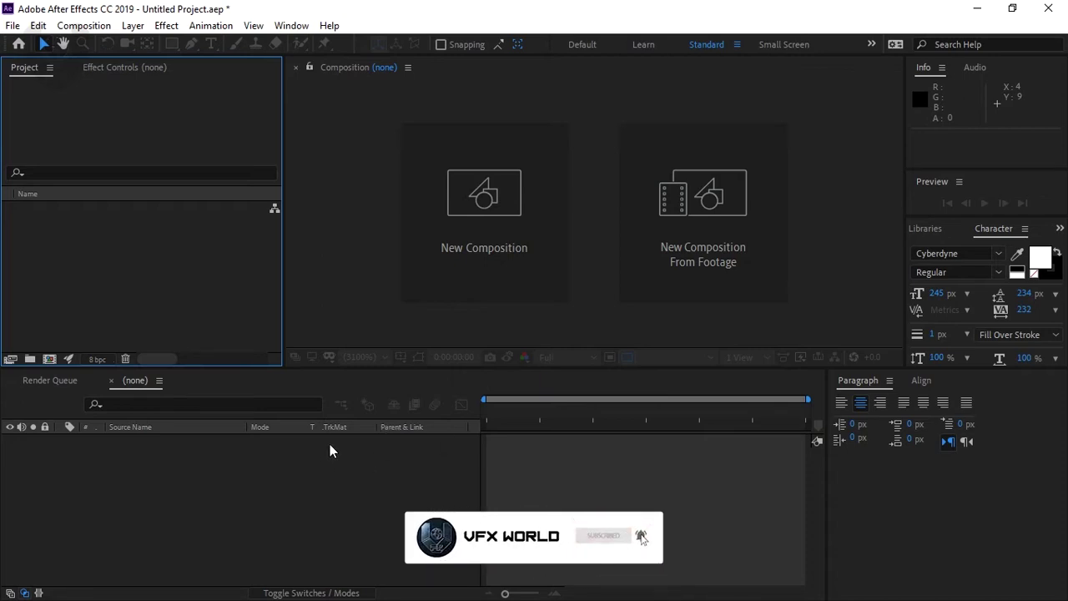
# Create a new composition named 'light intro' with its frame rate set to 30 fps.
pyautogui.click(49, 360)
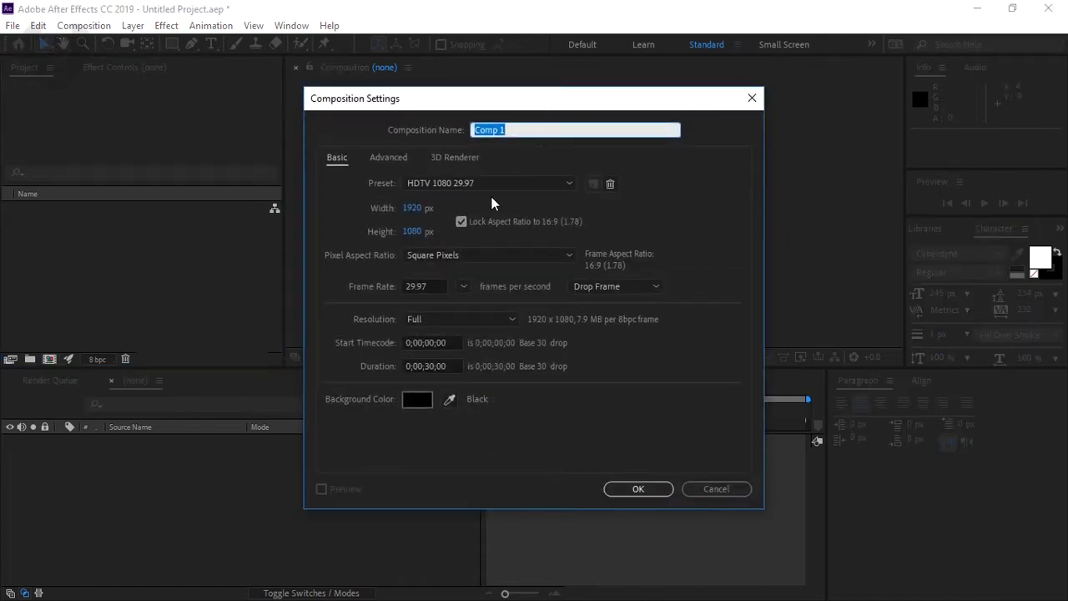
pyautogui.press('BackSpace')
pyautogui.write('lih')
pyautogui.press('BackSpace')
pyautogui.write('ght ')
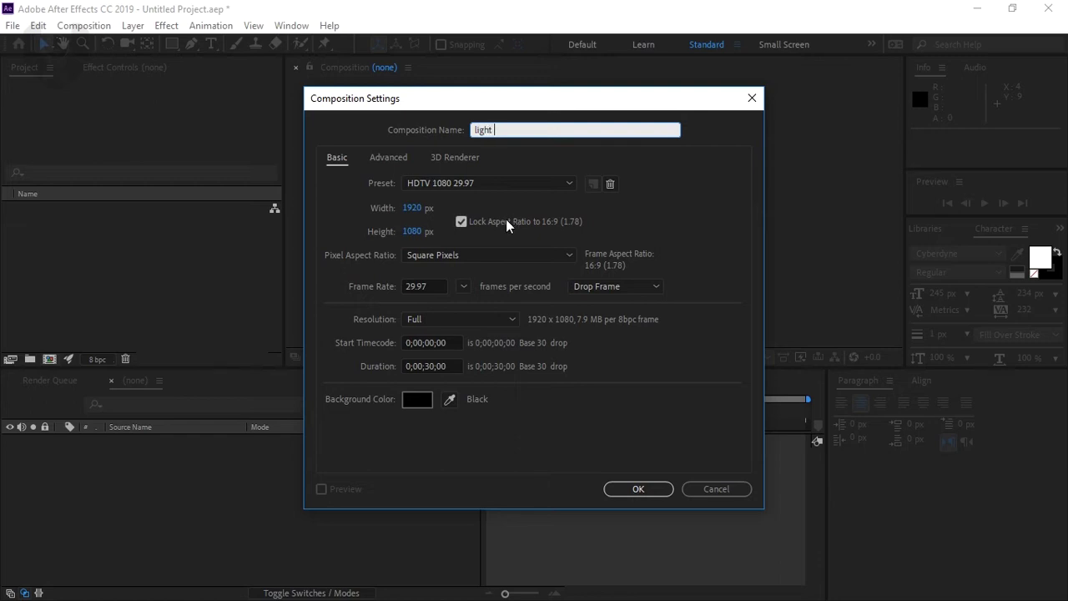
pyautogui.write('intro')
pyautogui.click(461, 284)
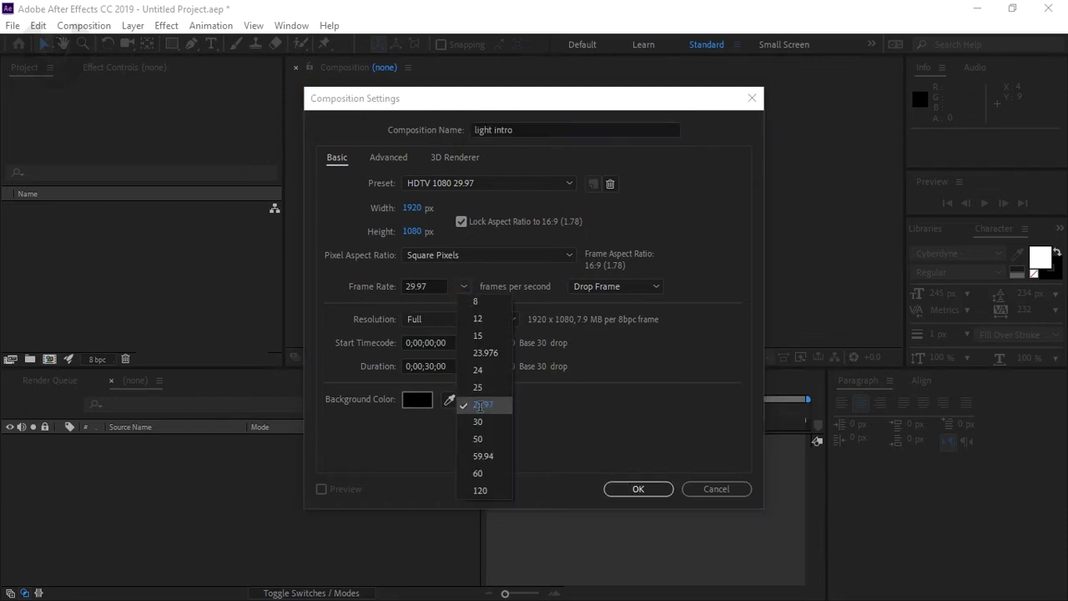
pyautogui.click(480, 423)
pyautogui.click(637, 491)
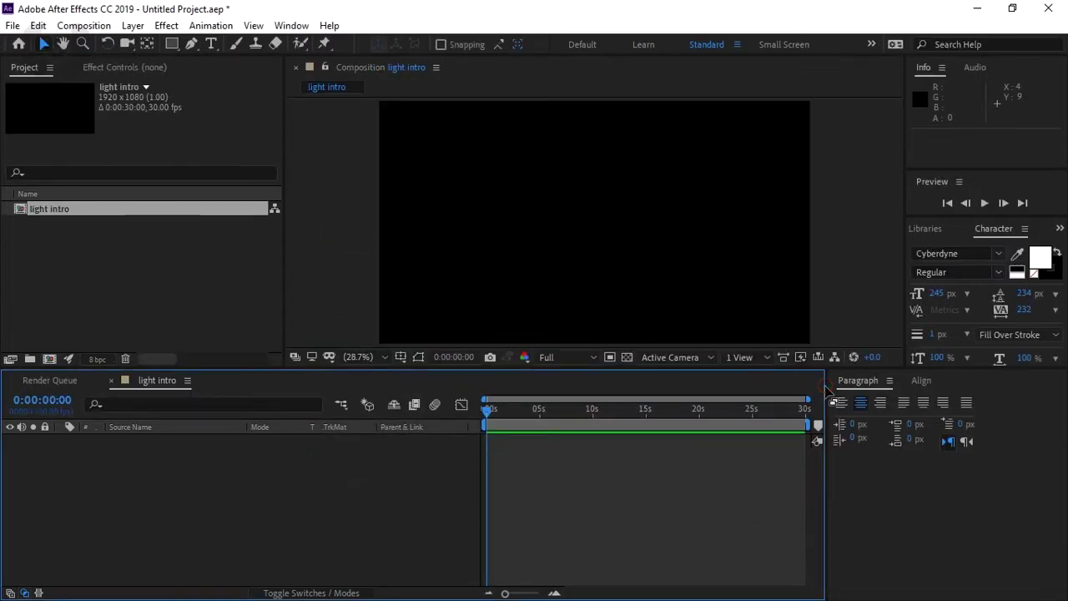
# Add a new solid layer named 'bg' to the composition.
pyautogui.moveTo(826, 388); pyautogui.dragTo(907, 388)
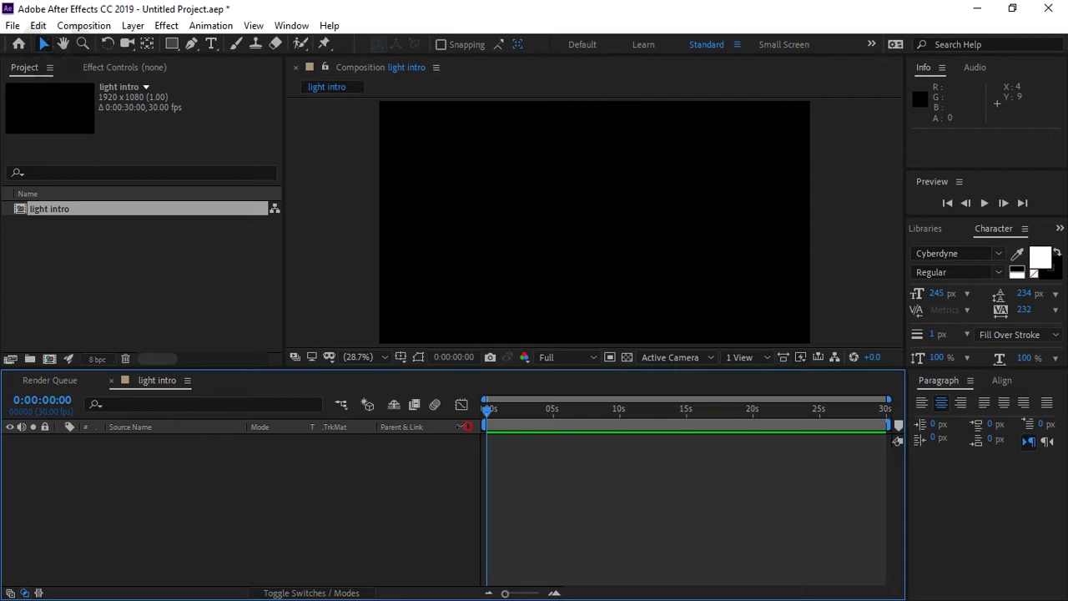
pyautogui.rightClick(254, 486)
pyautogui.moveTo(302, 310)
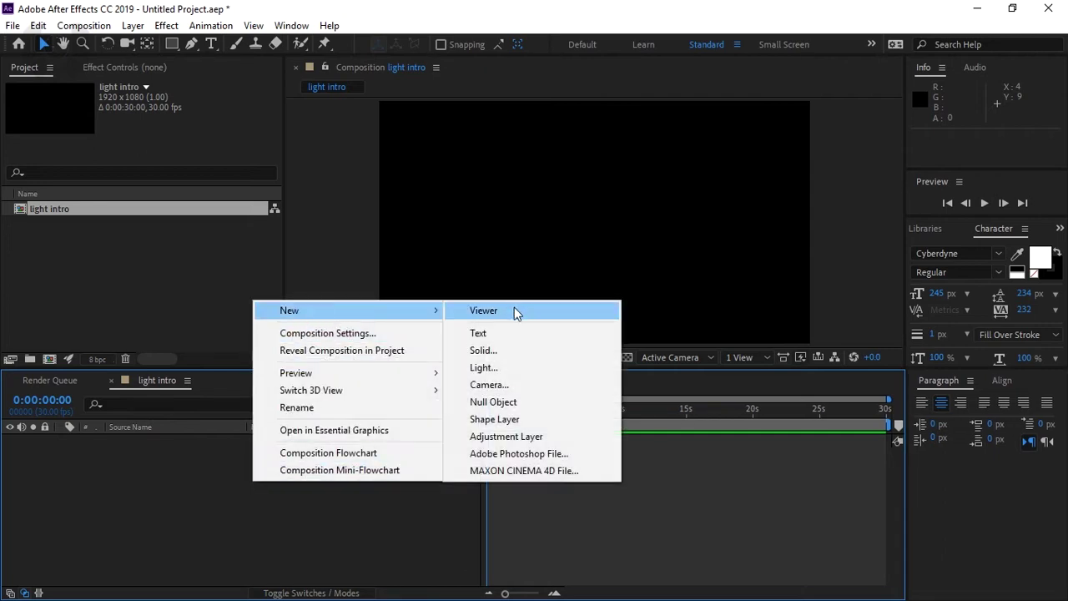
pyautogui.click(504, 351)
pyautogui.write('bg')
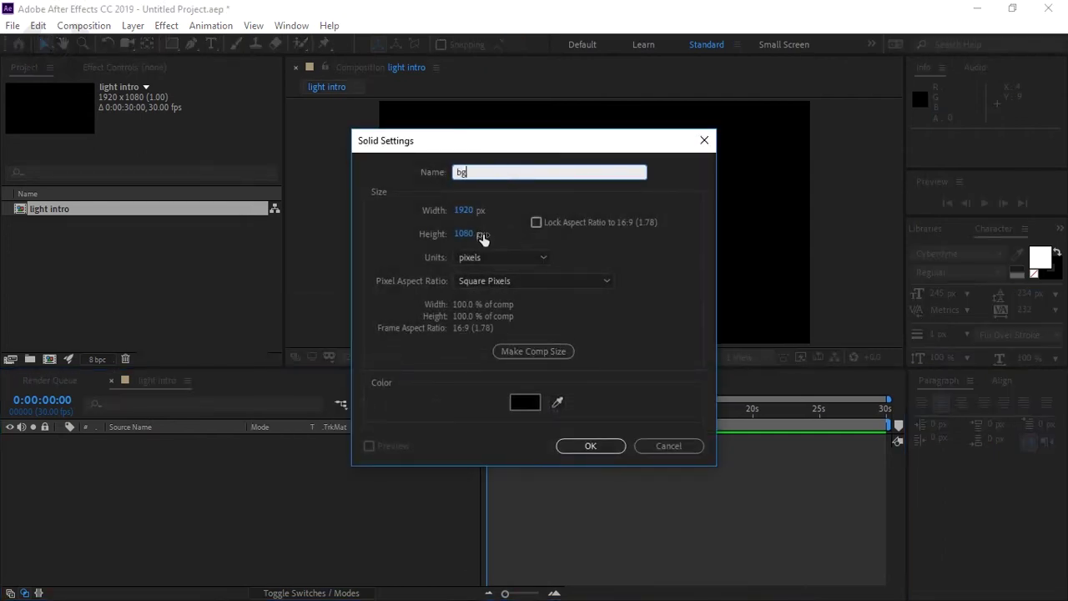
pyautogui.click(594, 447)
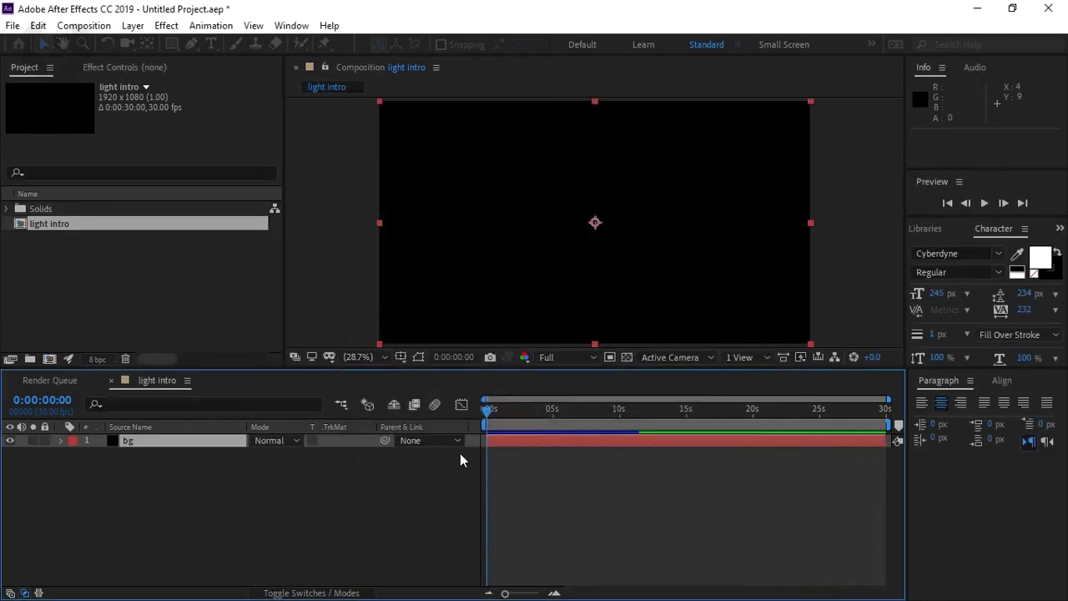
# Find Gradient Ramp in Effects & Presets and apply it to the bg solid.
pyautogui.click(923, 229)
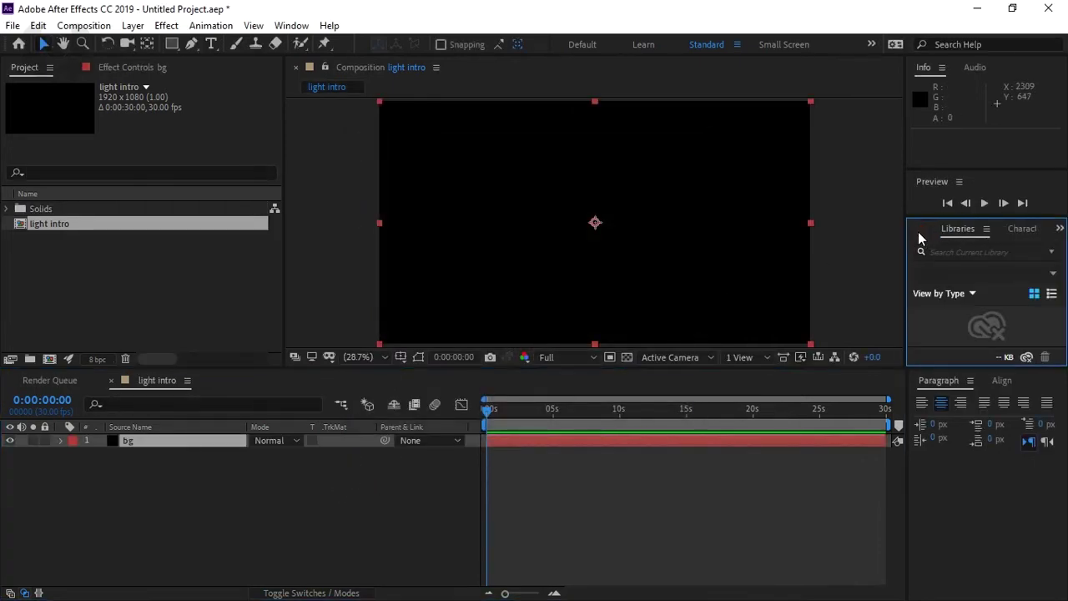
pyautogui.hotkey('ctrl', '5')
pyautogui.click(949, 249)
pyautogui.write('ramp')
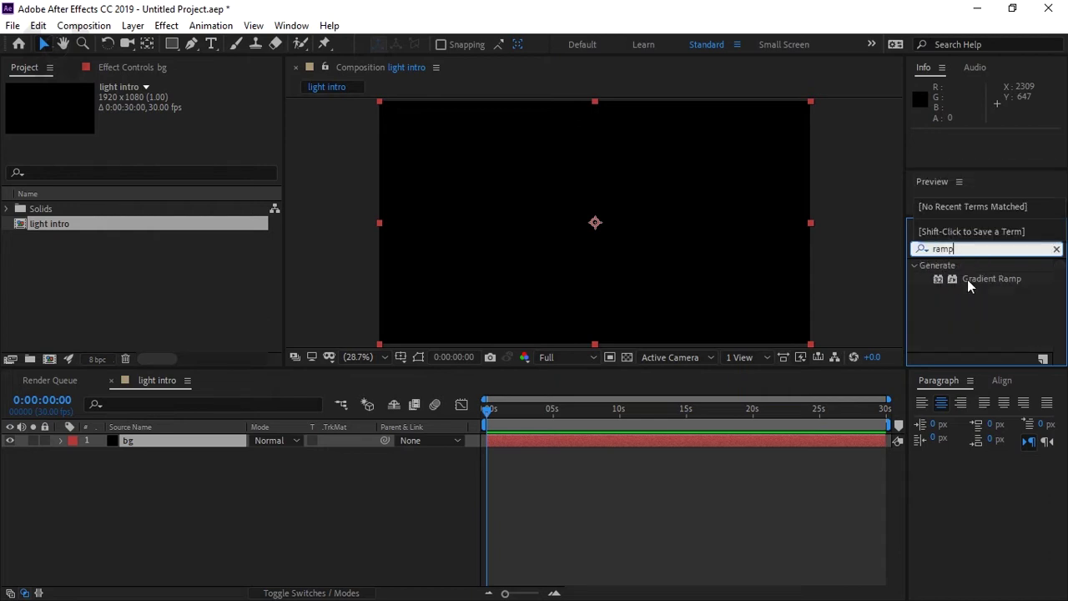
pyautogui.moveTo(967, 279); pyautogui.dragTo(393, 281)
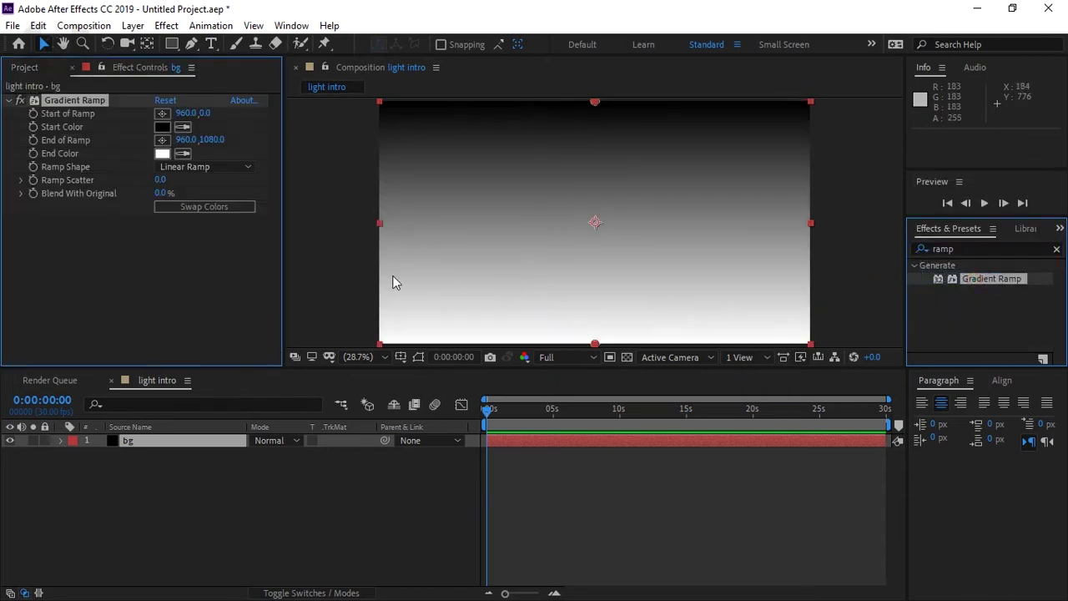
# Make the ramp radial with swapped colours, centred, and its end pushed below the frame.
pyautogui.click(206, 169)
pyautogui.click(210, 202)
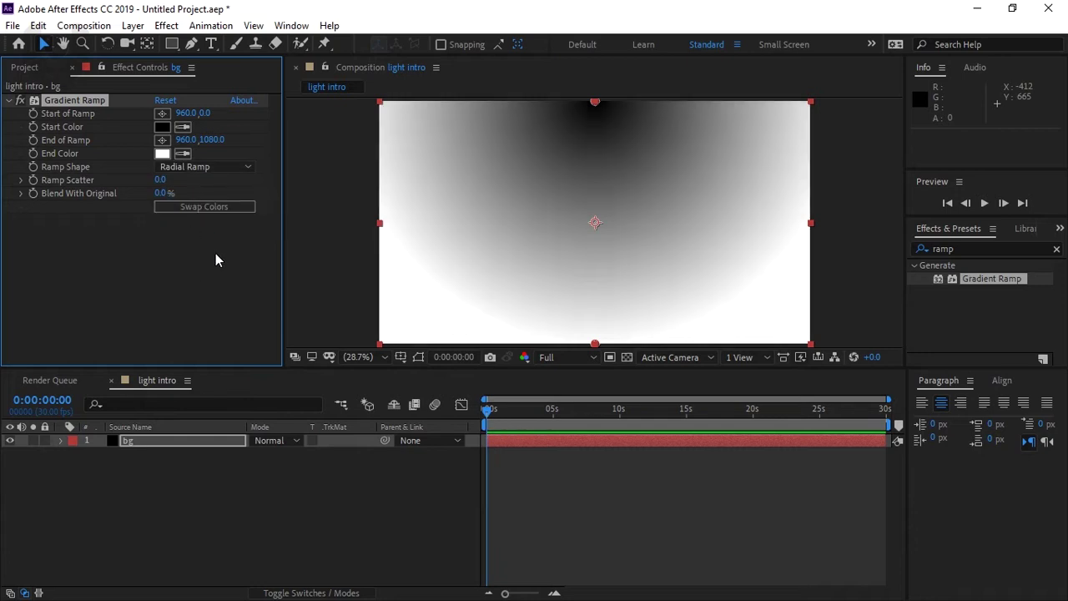
pyautogui.click(206, 206)
pyautogui.moveTo(595, 102); pyautogui.dragTo(598, 228)
pyautogui.moveTo(595, 344); pyautogui.dragTo(596, 474)
# Set the ramp's start colour to dark navy (17182B).
pyautogui.click(162, 127)
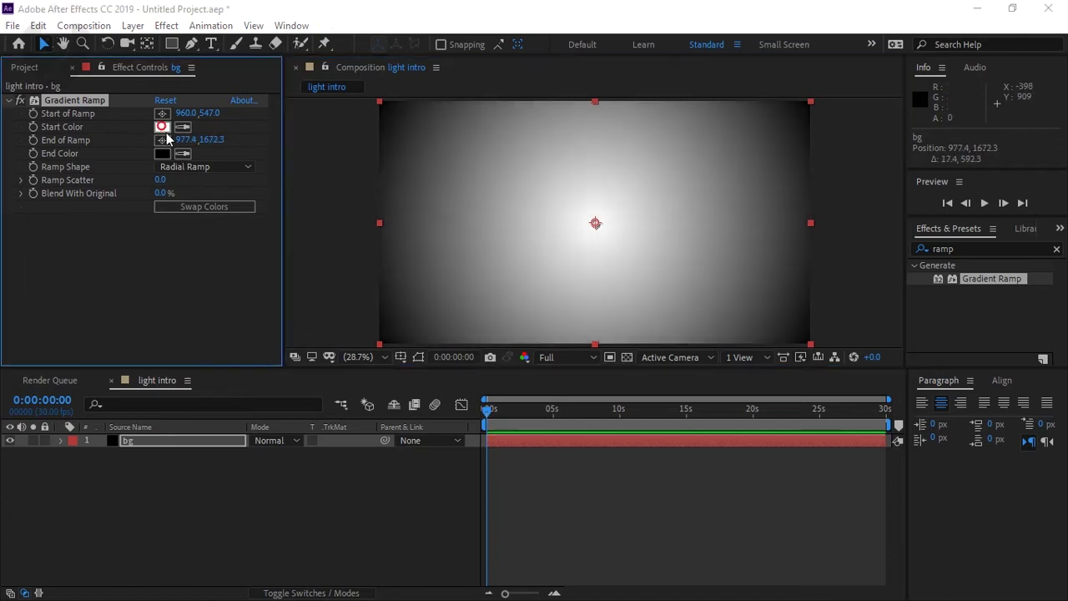
pyautogui.click(357, 436)
pyautogui.moveTo(238, 526); pyautogui.dragTo(228, 535)
pyautogui.click(482, 369)
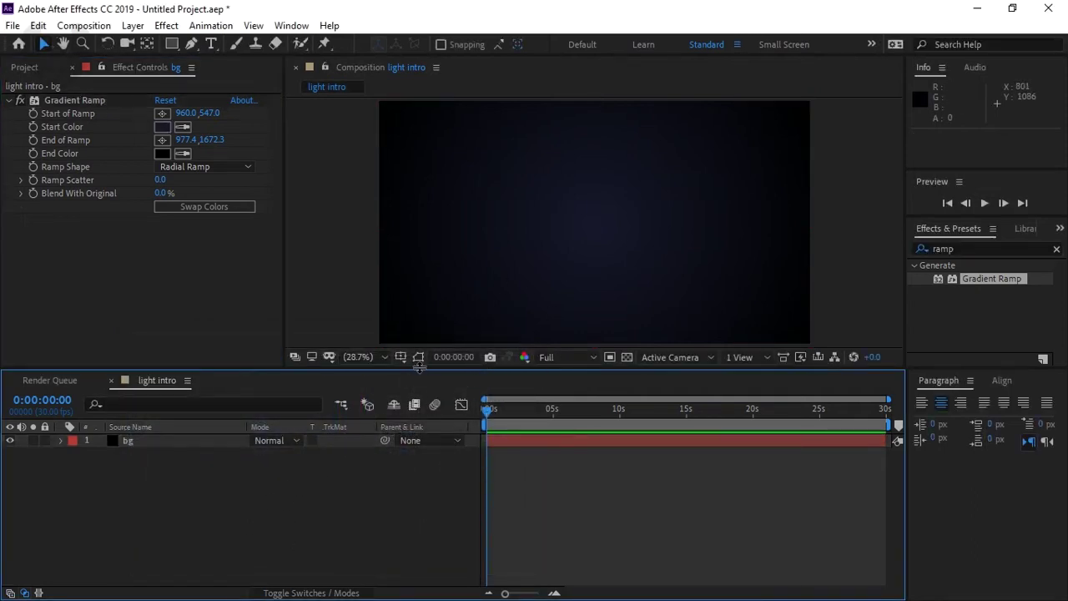
pyautogui.moveTo(419, 368); pyautogui.dragTo(413, 383)
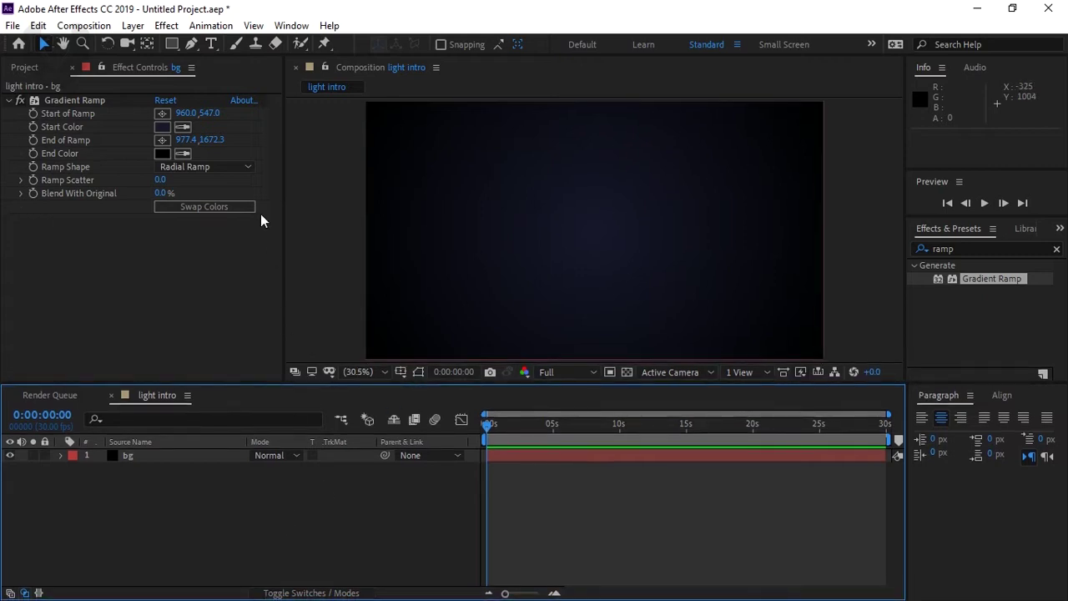
# Create a 'VFX' text layer and move it toward the frame centre.
pyautogui.click(211, 43)
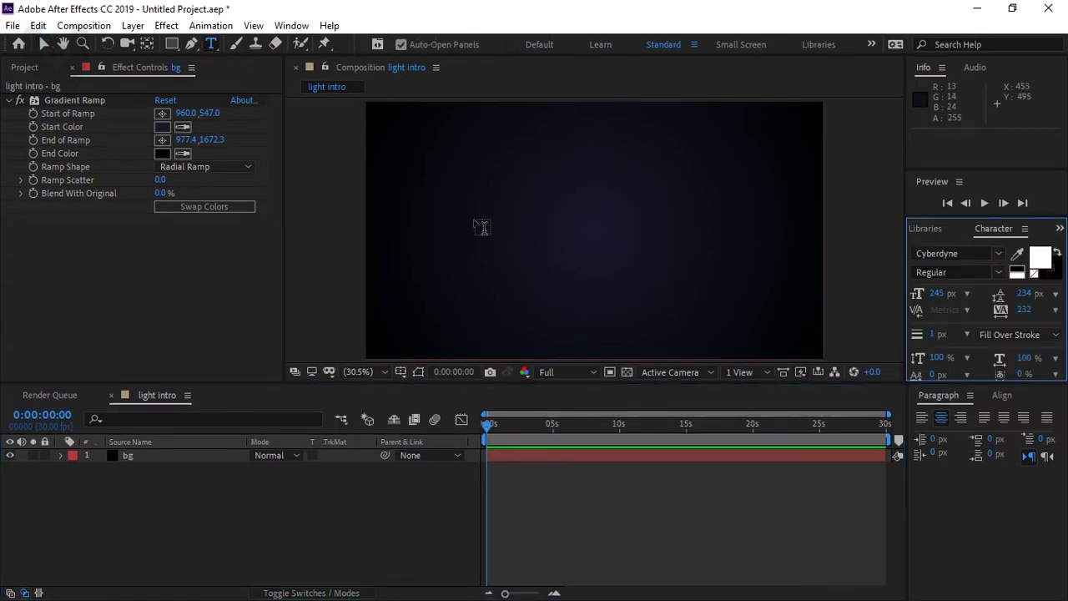
pyautogui.click(481, 227)
pyautogui.write('V')
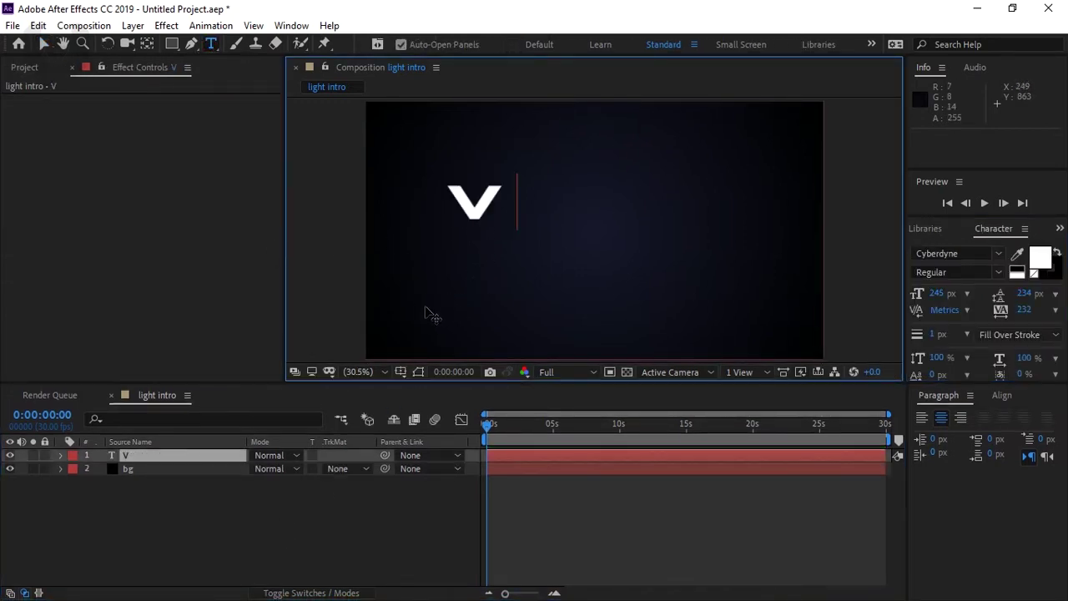
pyautogui.write('FX')
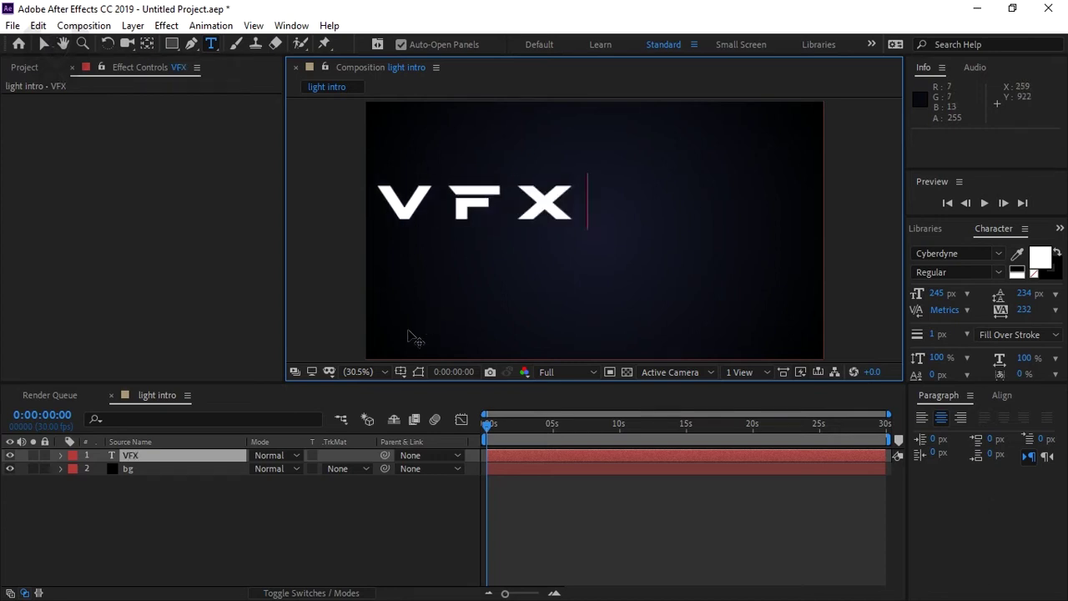
pyautogui.click(46, 52)
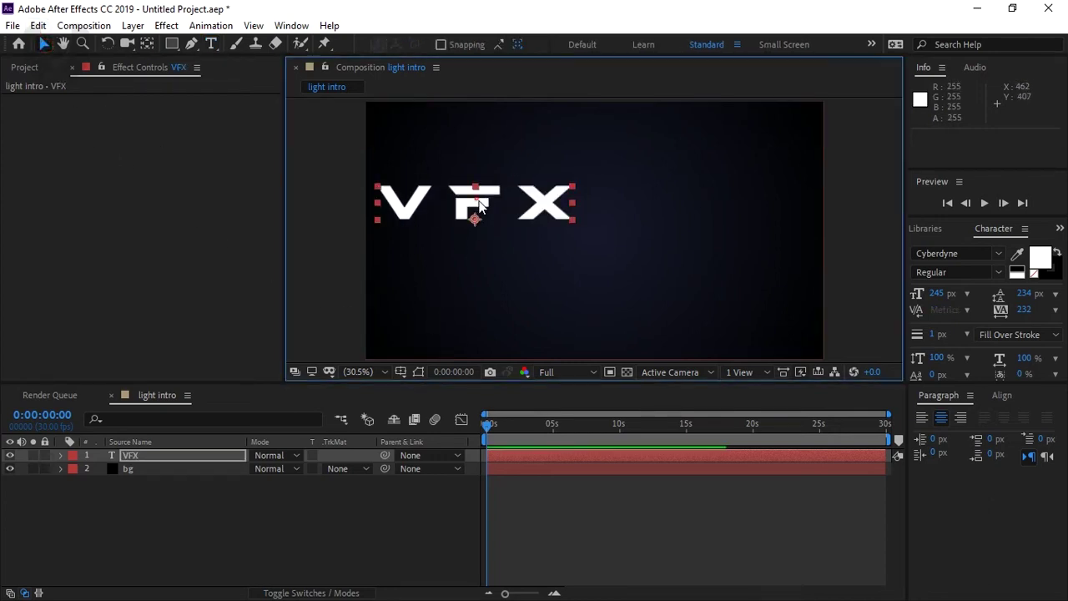
pyautogui.moveTo(470, 203); pyautogui.dragTo(585, 228)
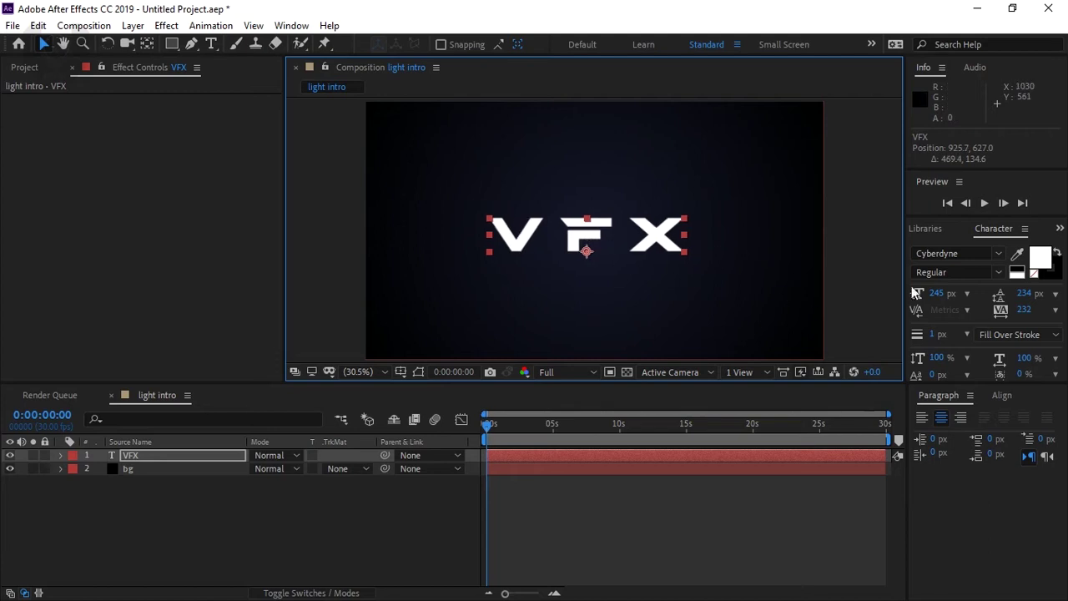
# Set the VFX text to the moonhouse font at 399 px.
pyautogui.click(943, 254)
pyautogui.write('m')
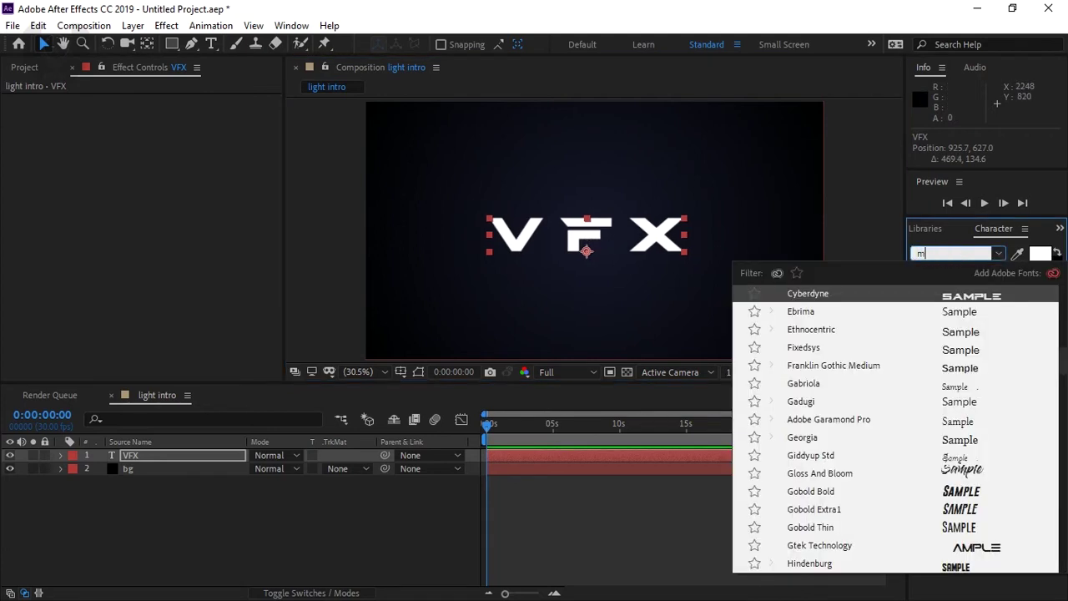
pyautogui.write('oon')
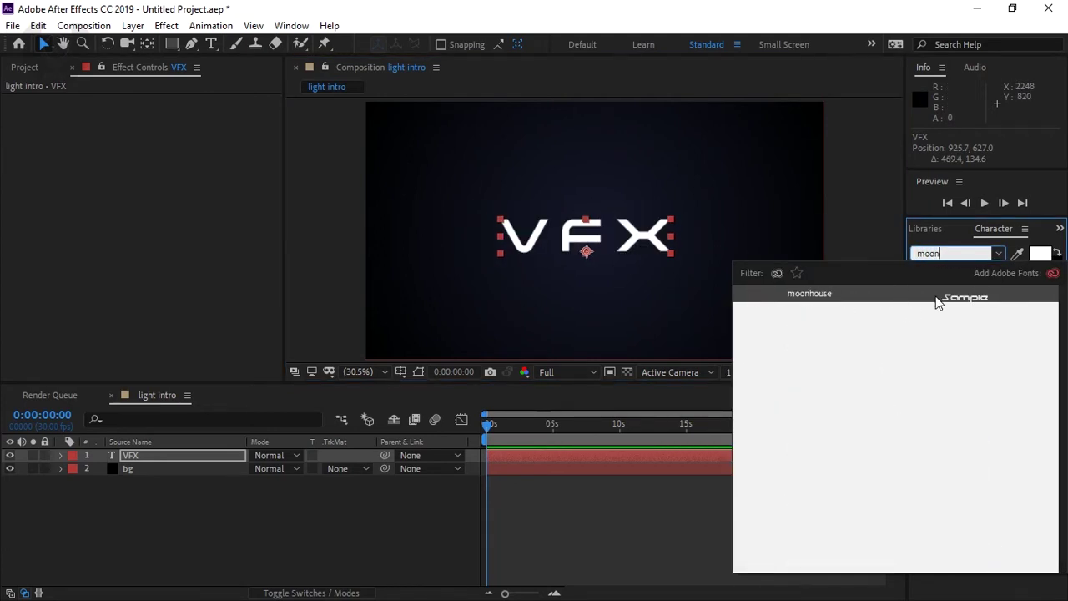
pyautogui.click(933, 297)
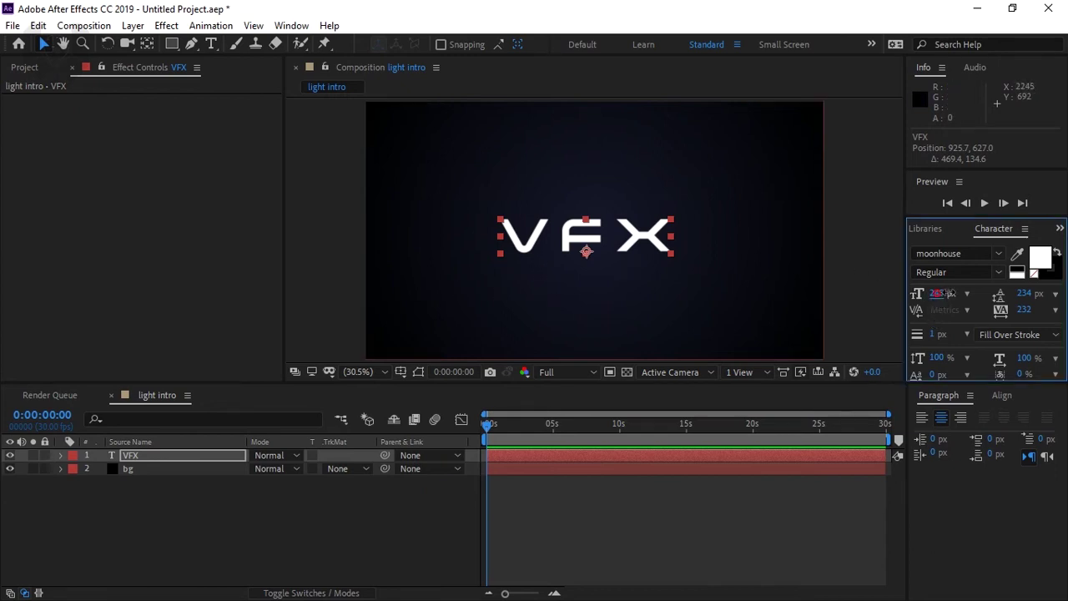
pyautogui.moveTo(936, 292); pyautogui.dragTo(957, 288)
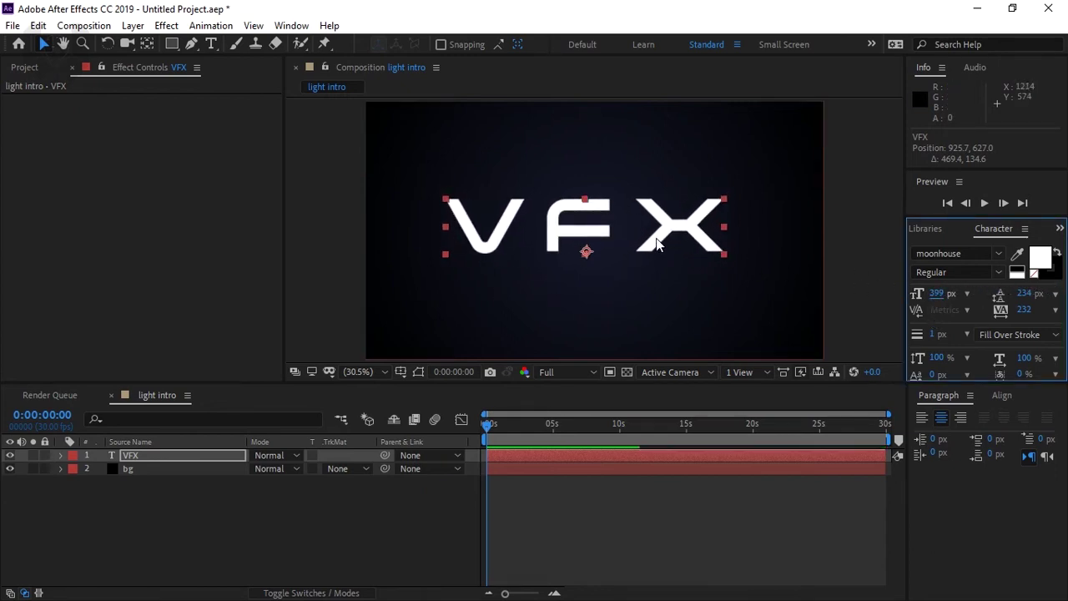
pyautogui.moveTo(656, 241); pyautogui.dragTo(665, 252)
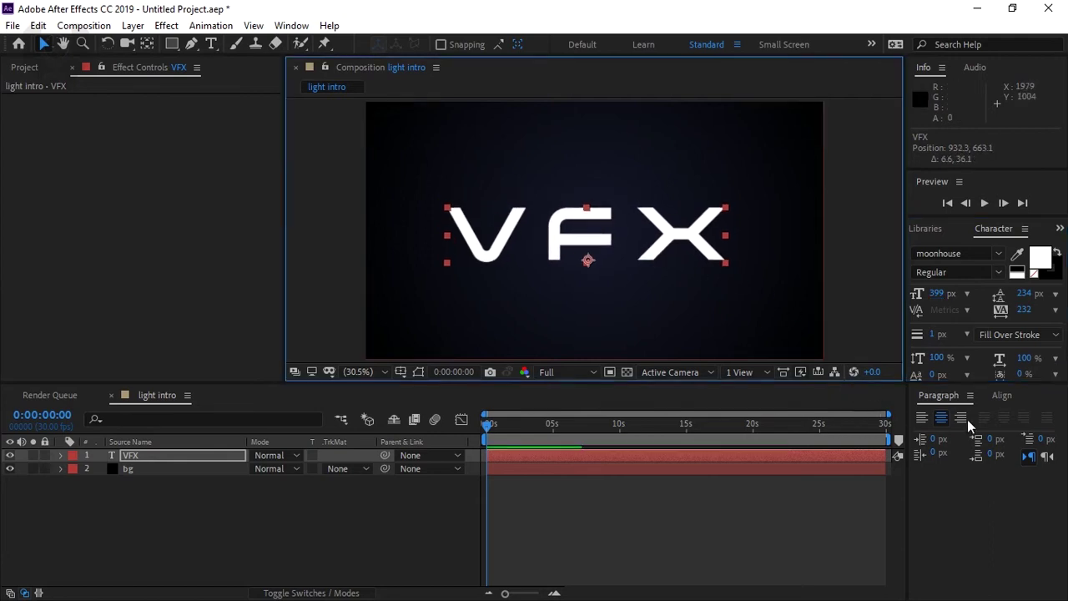
# Align the VFX text horizontally and vertically to the composition centre.
pyautogui.click(1002, 394)
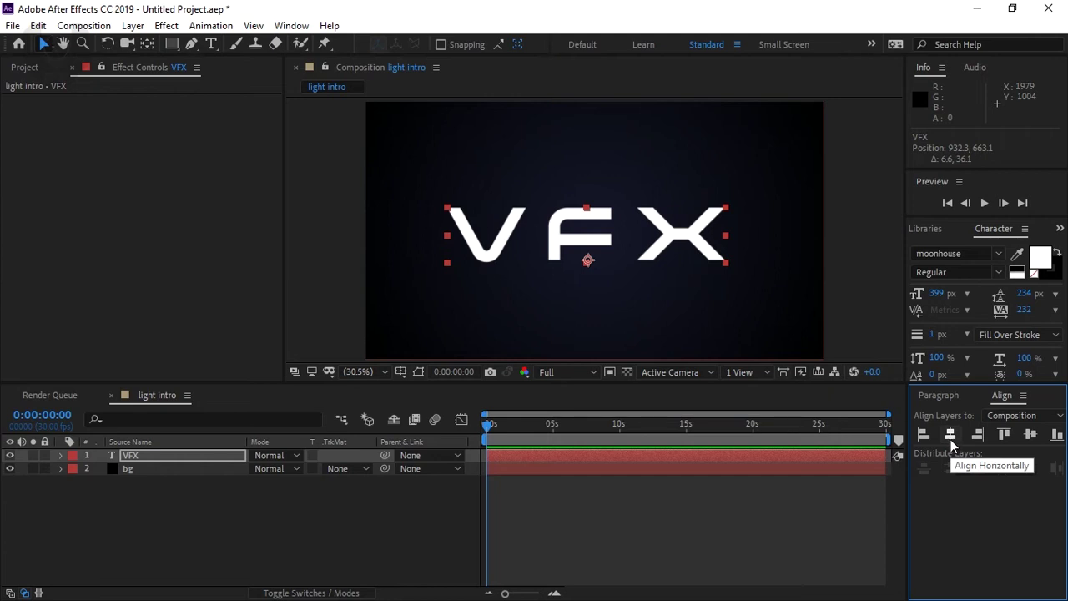
pyautogui.click(951, 436)
pyautogui.click(1031, 434)
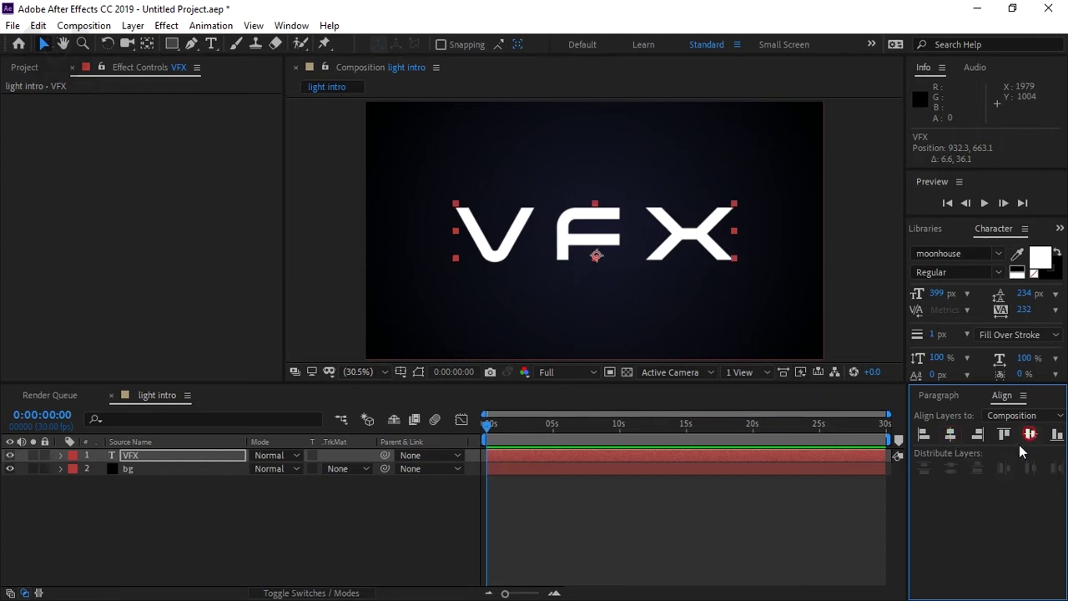
pyautogui.click(263, 534)
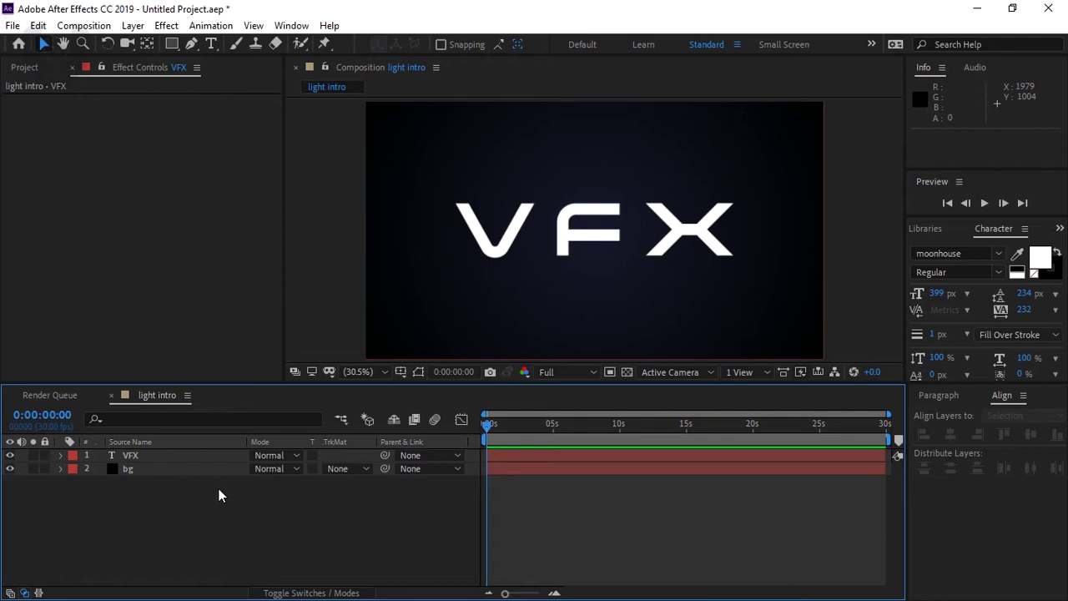
# Run Create Masks from Text on the VFX layer to generate 'VFX Outlines'.
pyautogui.click(162, 456)
pyautogui.click(134, 26)
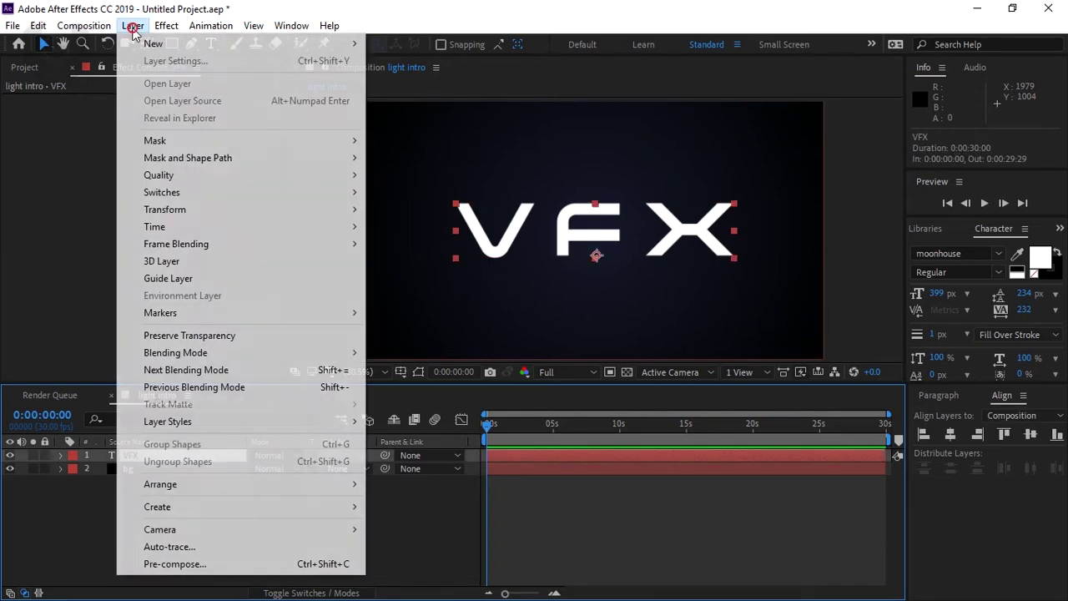
pyautogui.moveTo(229, 513)
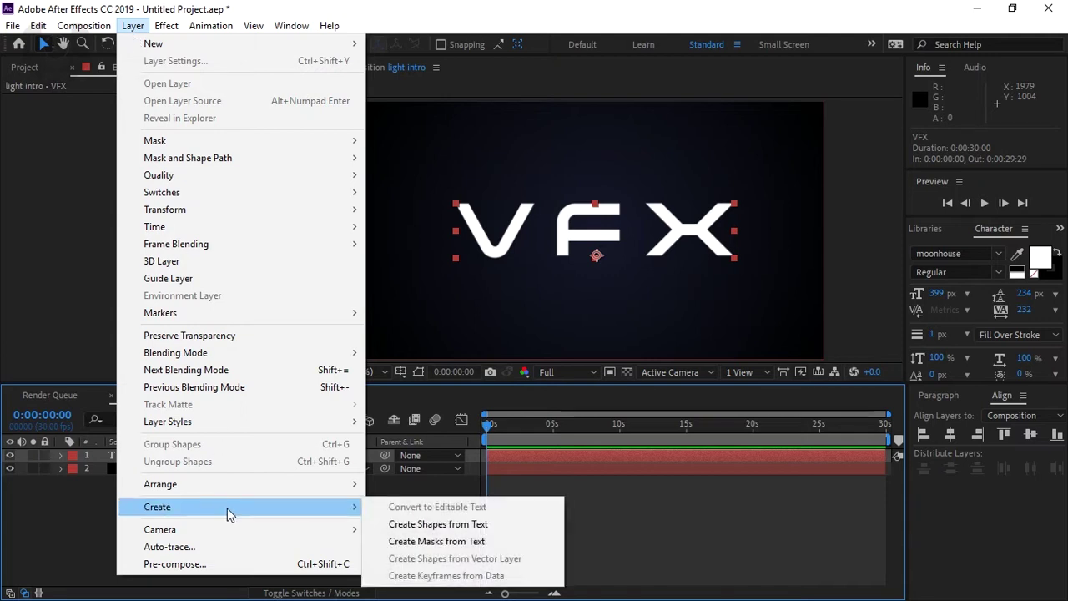
pyautogui.click(439, 543)
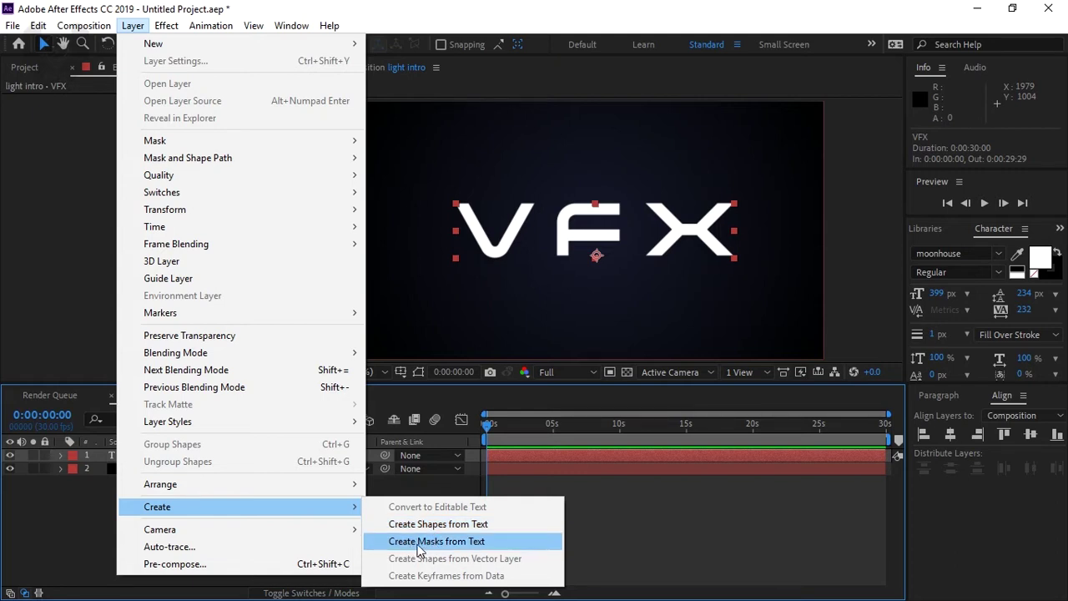
pyautogui.click(420, 543)
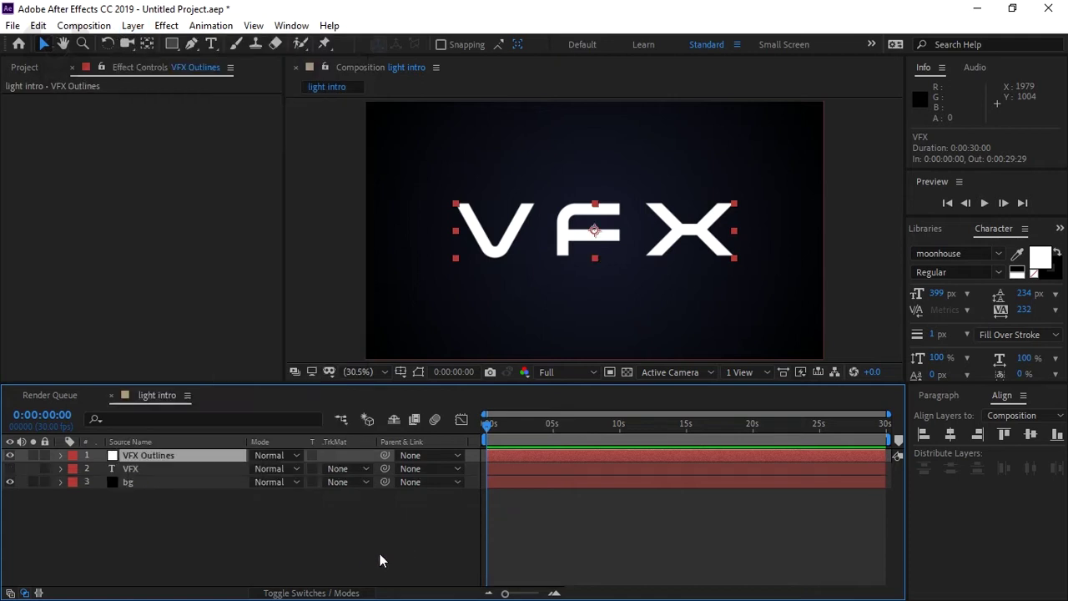
# Expand the VFX Outlines Masks group to inspect the V, F and X masks.
pyautogui.click(129, 519)
pyautogui.click(142, 456)
pyautogui.click(60, 456)
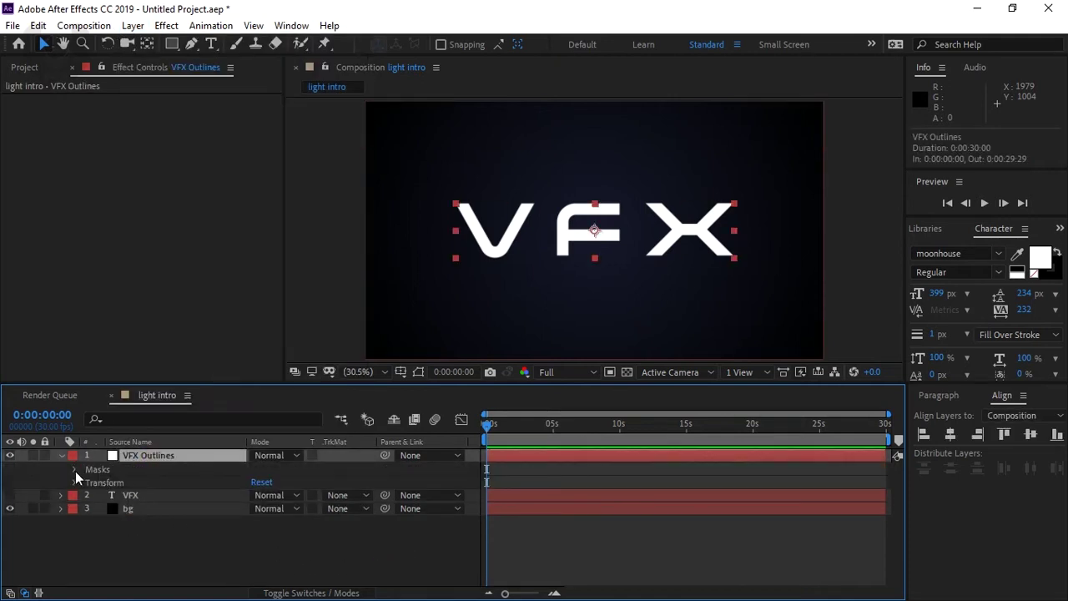
pyautogui.click(75, 469)
pyautogui.click(129, 482)
pyautogui.click(117, 508)
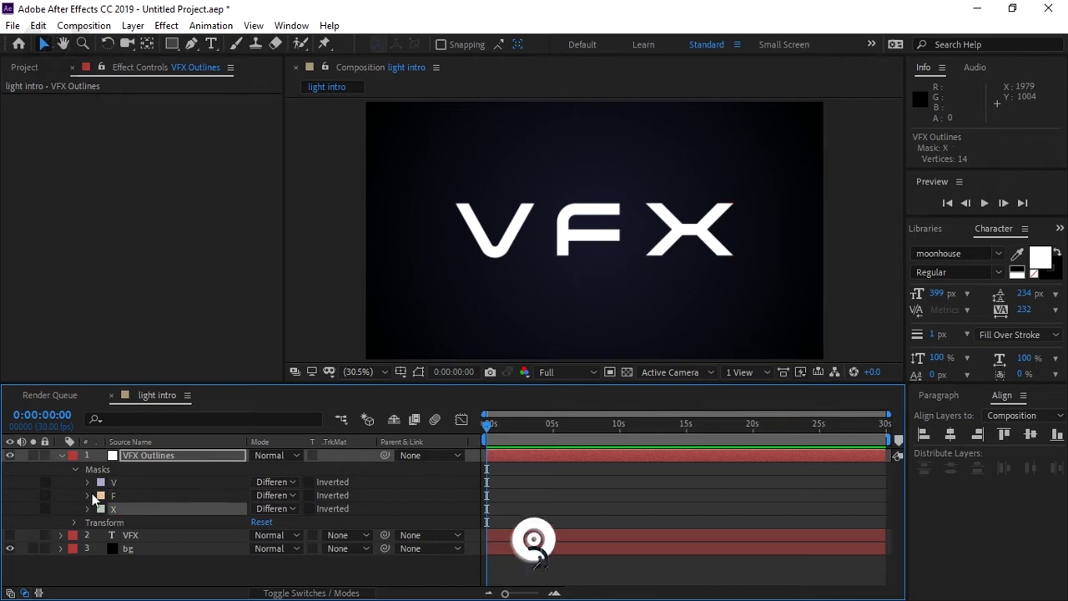
pyautogui.click(87, 482)
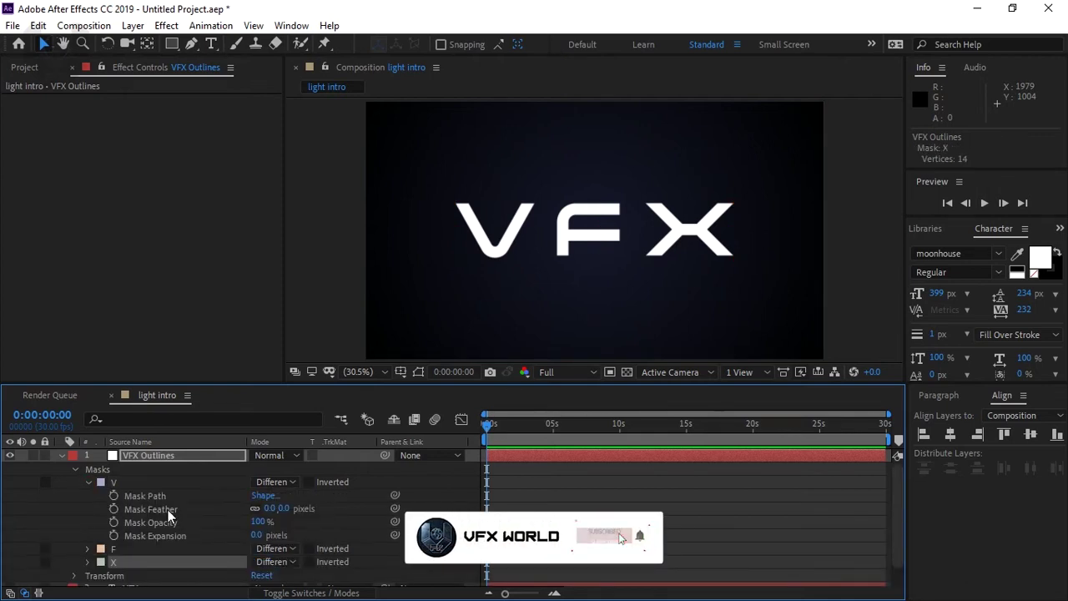
pyautogui.click(70, 457)
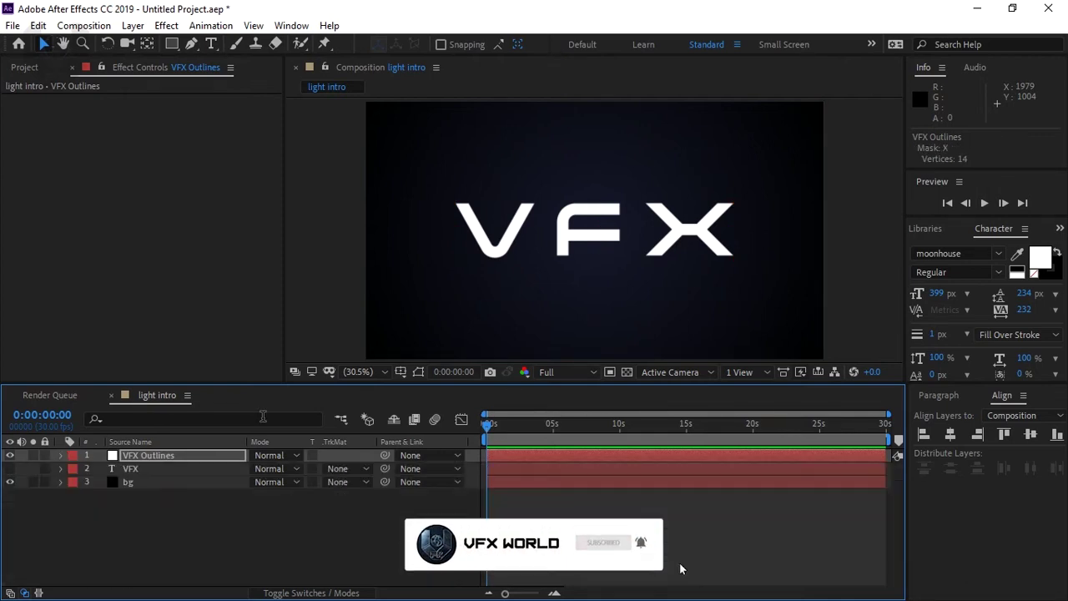
# Turn on mask outline display in the viewer and scrub through the comp.
pyautogui.click(418, 371)
pyautogui.click(159, 455)
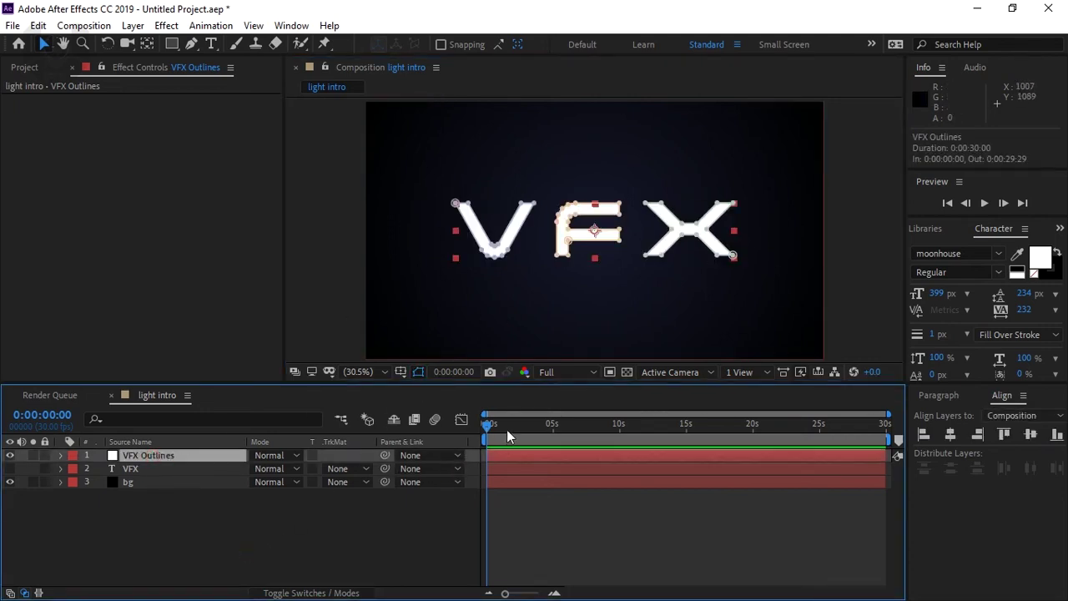
pyautogui.moveTo(506, 429); pyautogui.dragTo(297, 444)
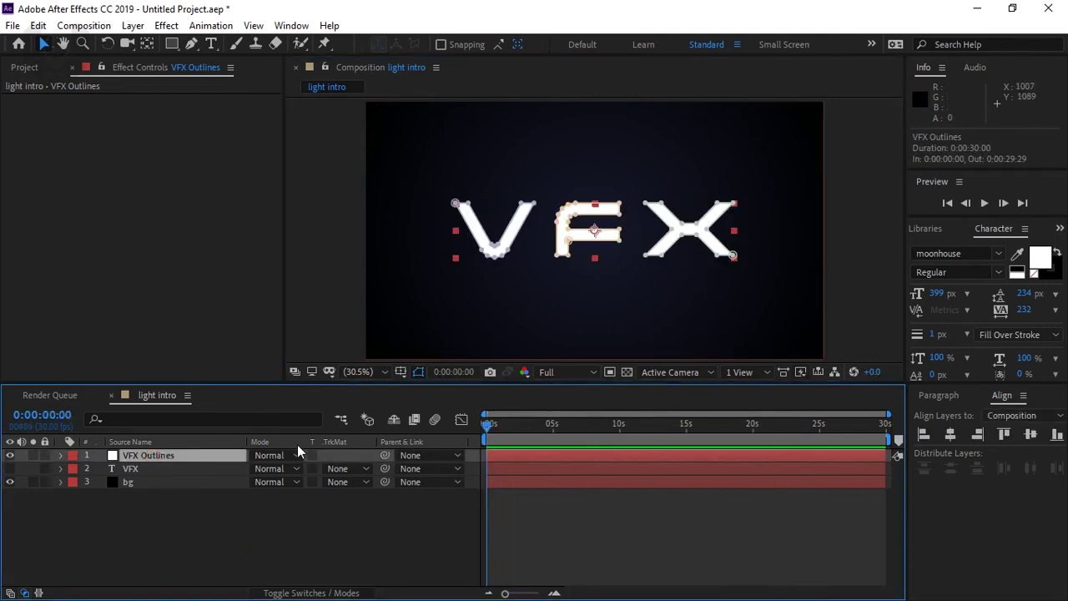
pyautogui.click(181, 466)
pyautogui.click(132, 25)
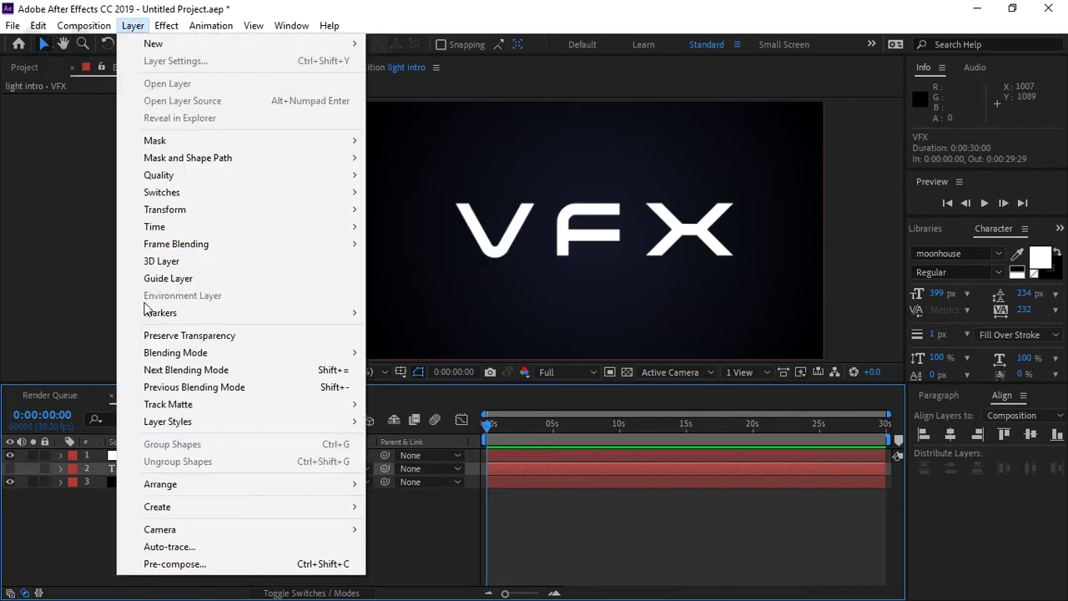
pyautogui.click(93, 553)
pyautogui.click(74, 546)
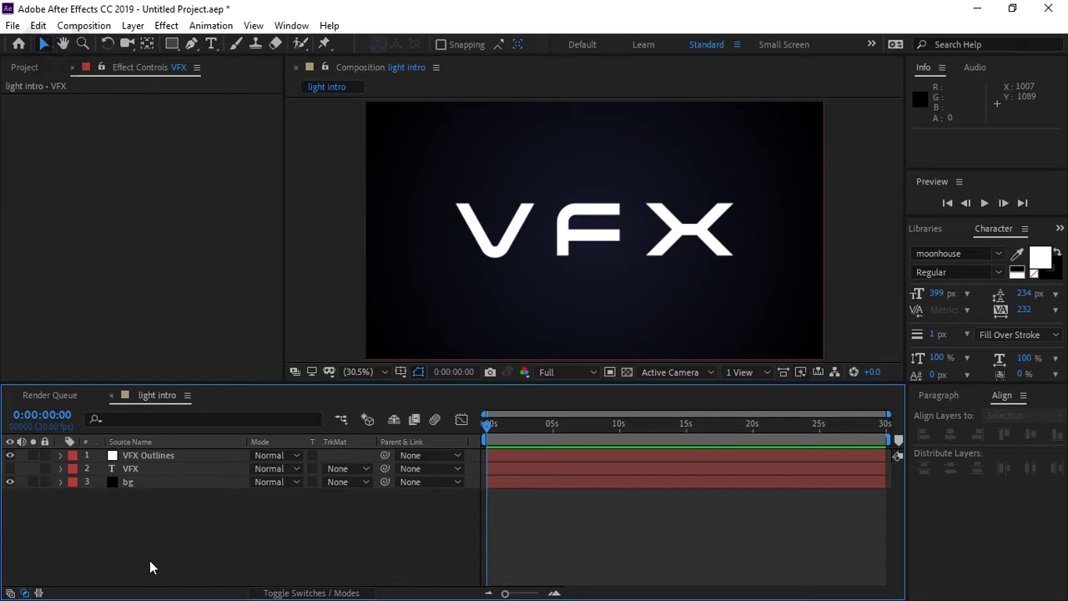
# Show the Mask Path properties of all three masks on VFX Outlines.
pyautogui.click(140, 458)
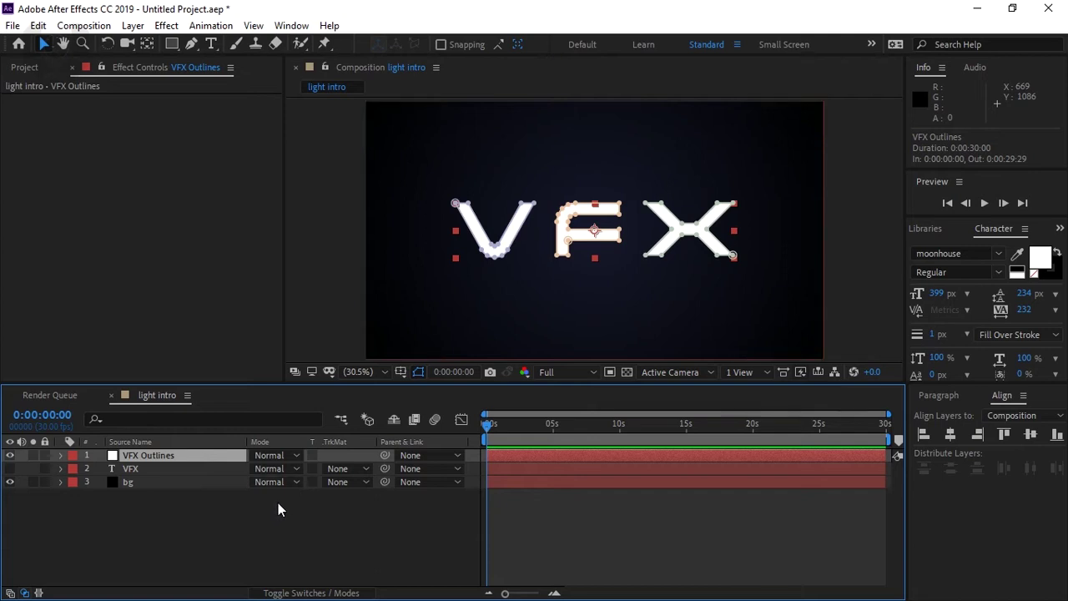
pyautogui.click(267, 528)
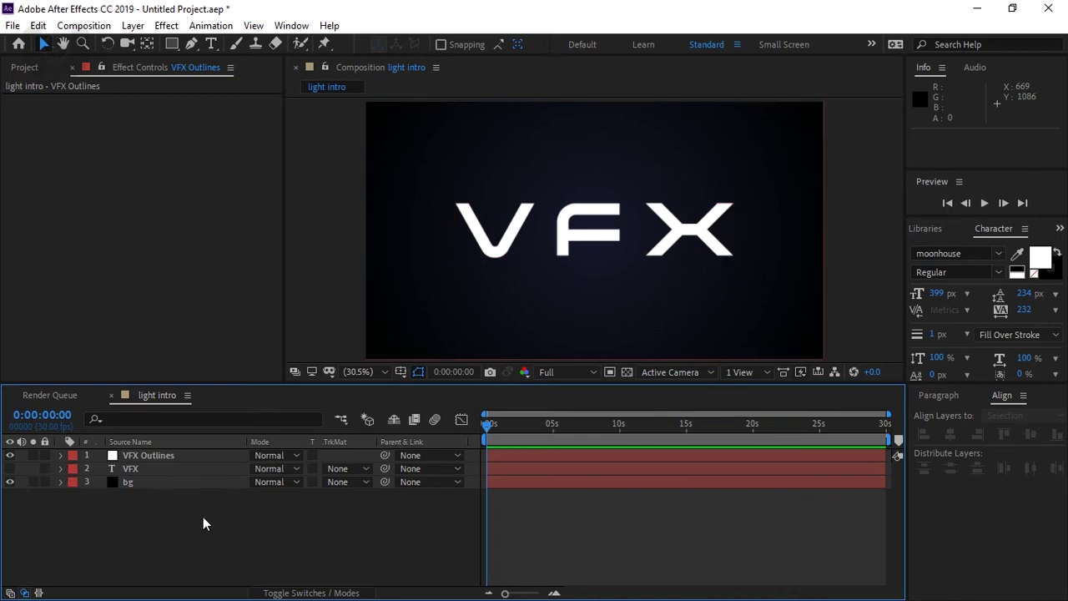
pyautogui.click(159, 456)
pyautogui.press('m')
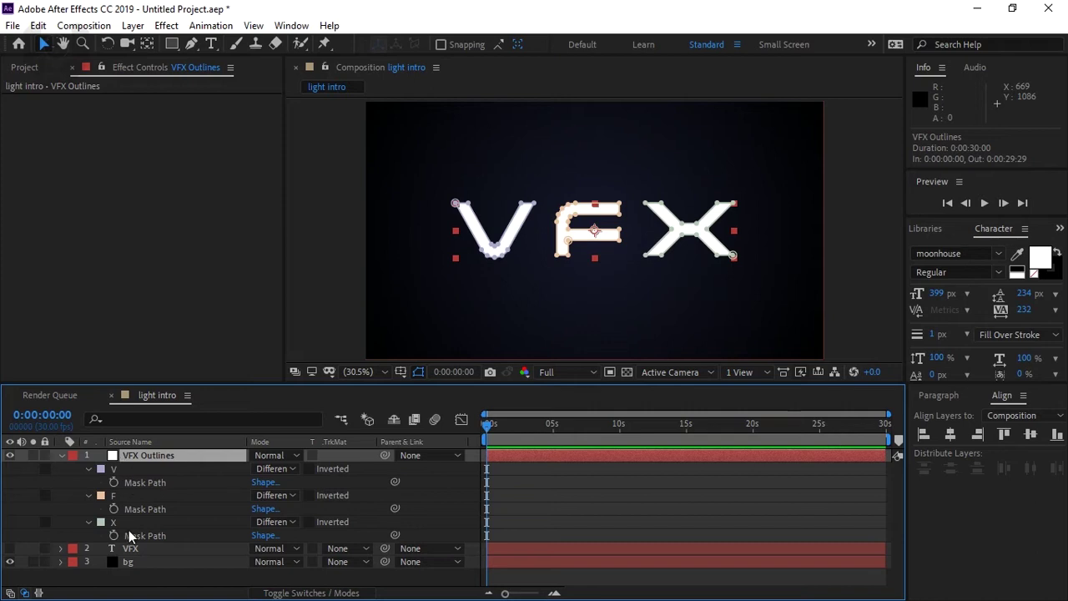
# Add a Null Object layer (Null 1) and turn off its visibility.
pyautogui.rightClick(167, 582)
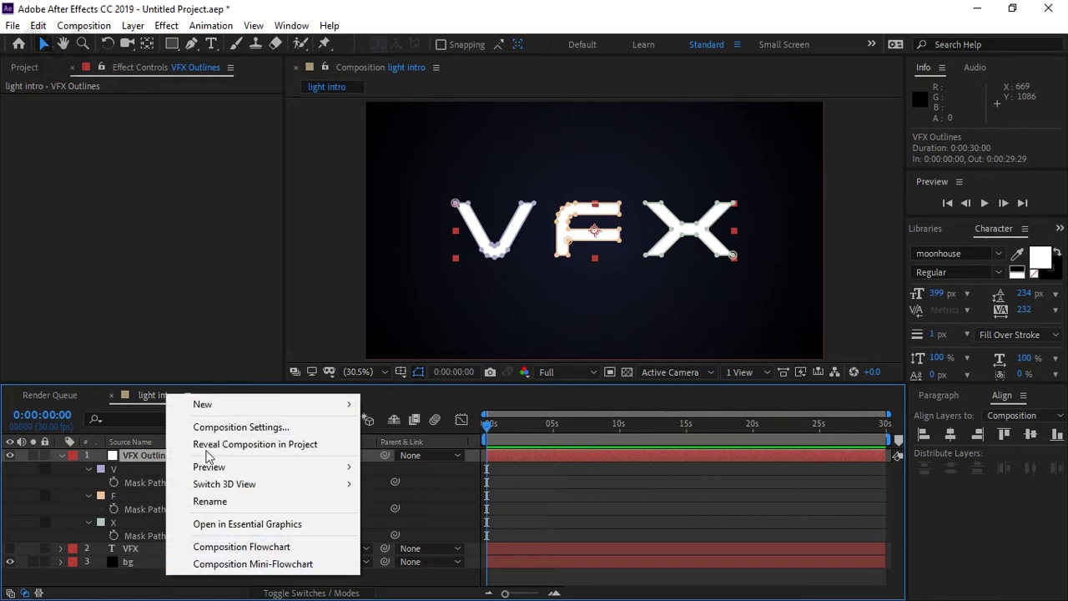
pyautogui.moveTo(219, 405)
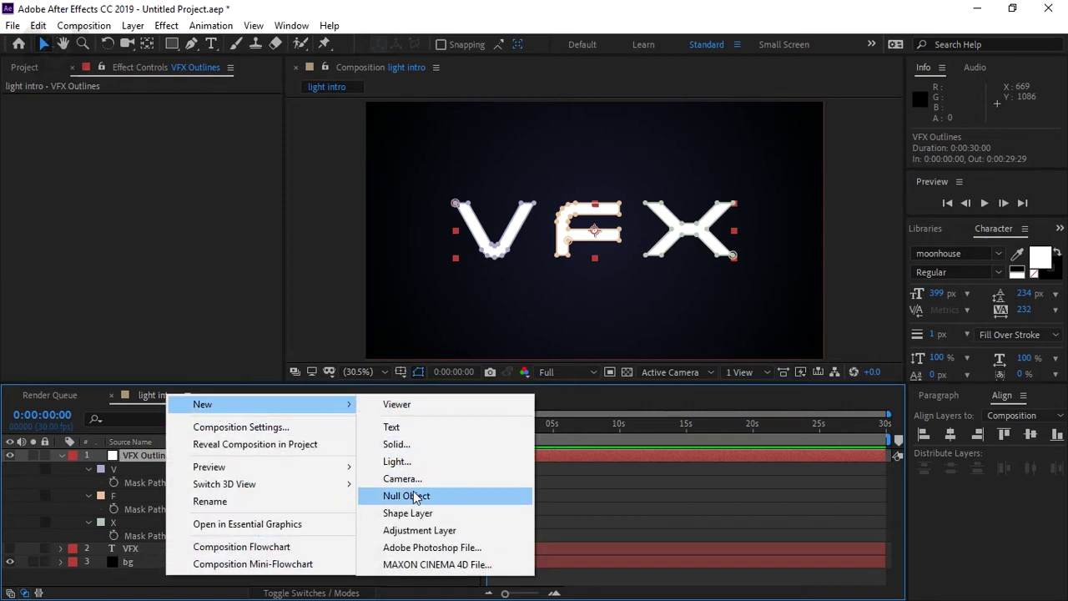
pyautogui.click(415, 497)
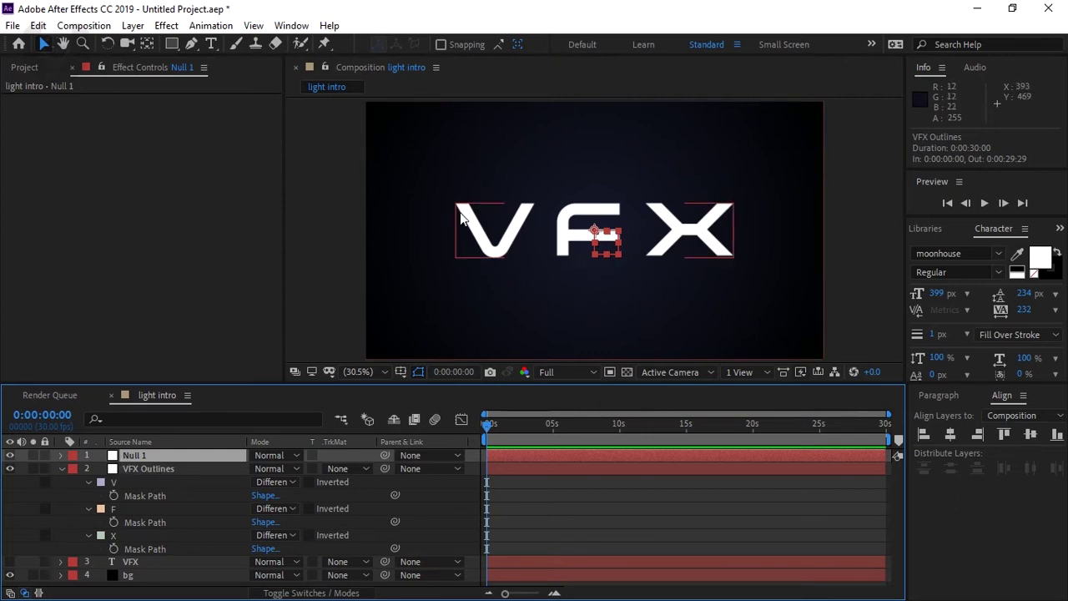
pyautogui.click(10, 455)
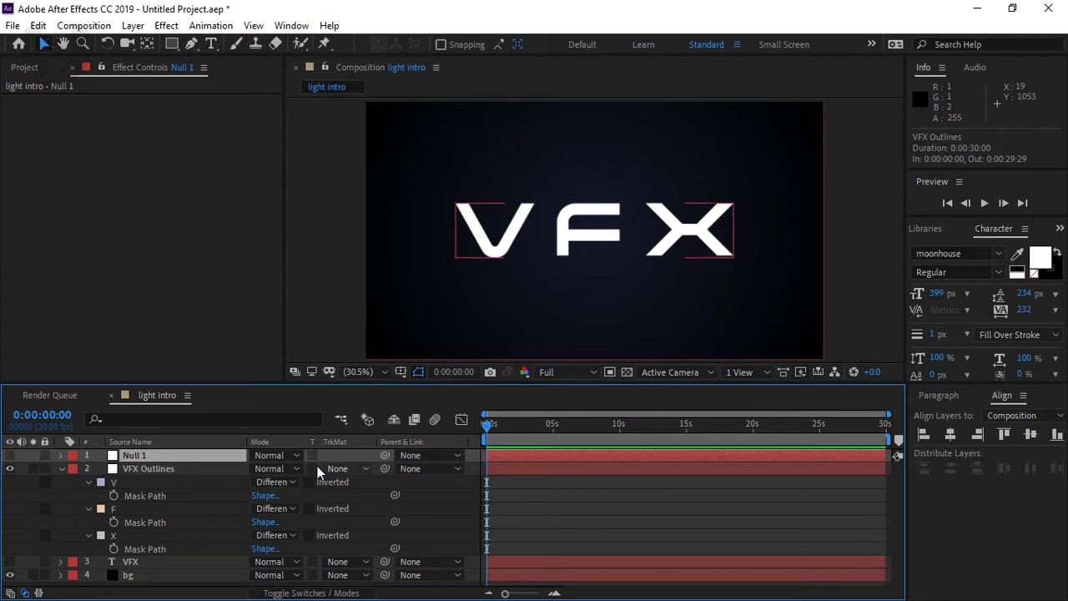
# Select VFX Outlines and ready the Effects & Presets search field.
pyautogui.click(201, 470)
pyautogui.click(923, 229)
pyautogui.hotkey('ctrl', '5')
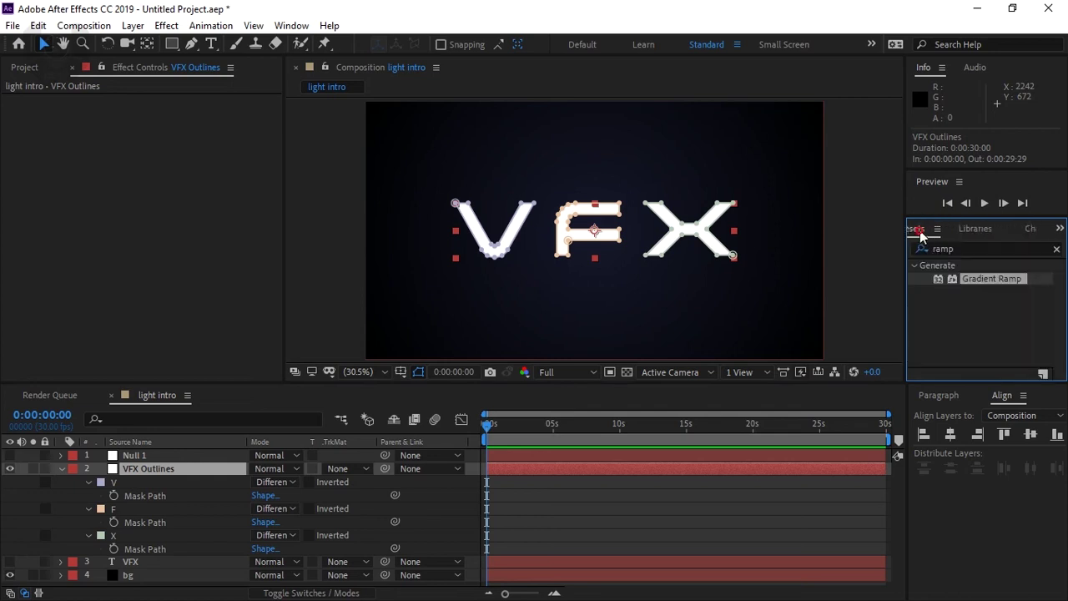
pyautogui.click(966, 248)
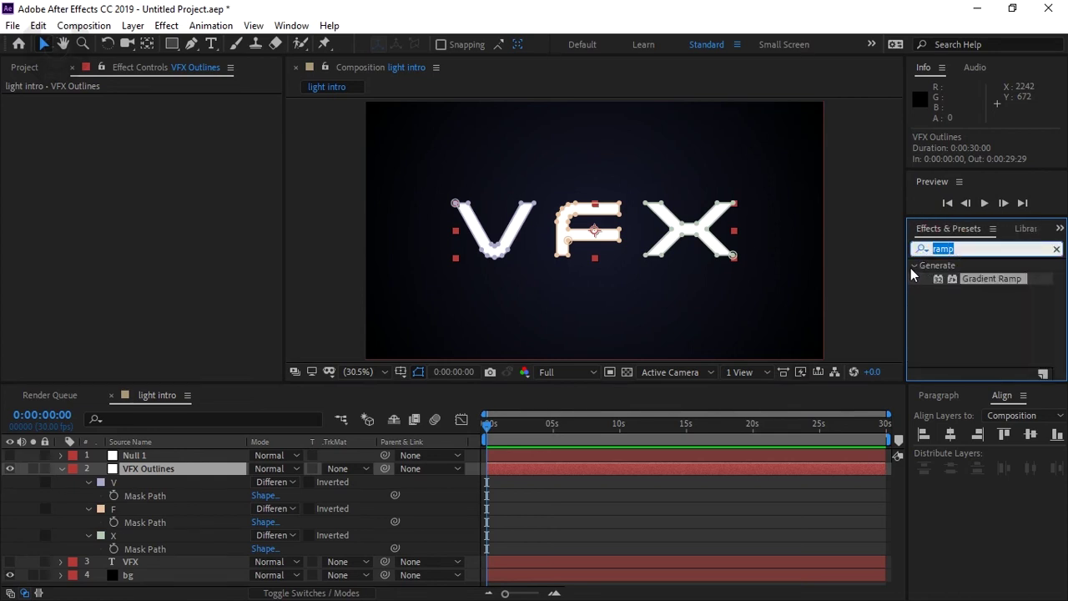
# Search 'strok' and apply the Generate > Stroke effect to VFX Outlines.
pyautogui.write('strok')
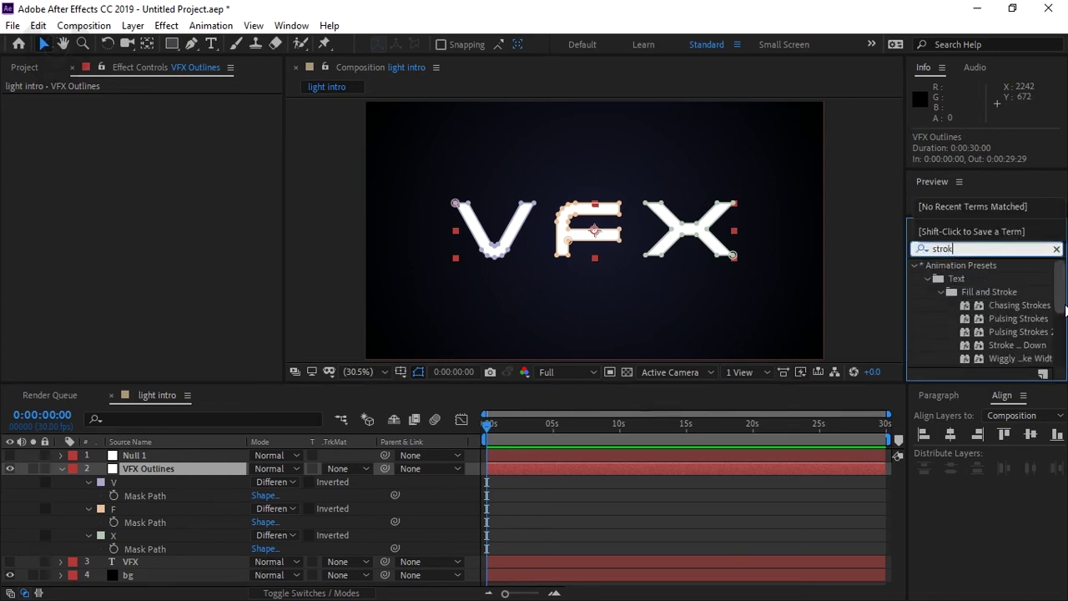
pyautogui.scroll(-5, 1045, 354)
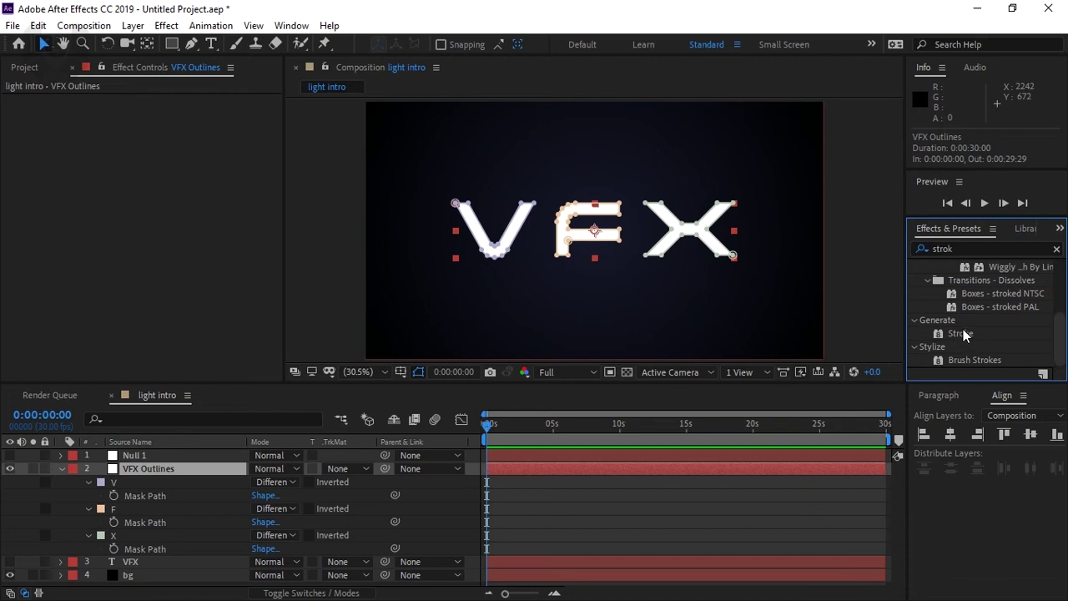
pyautogui.moveTo(962, 335)
pyautogui.mouseDown()
pyautogui.moveTo(598, 255)
pyautogui.moveTo(596, 244)
pyautogui.mouseUp()
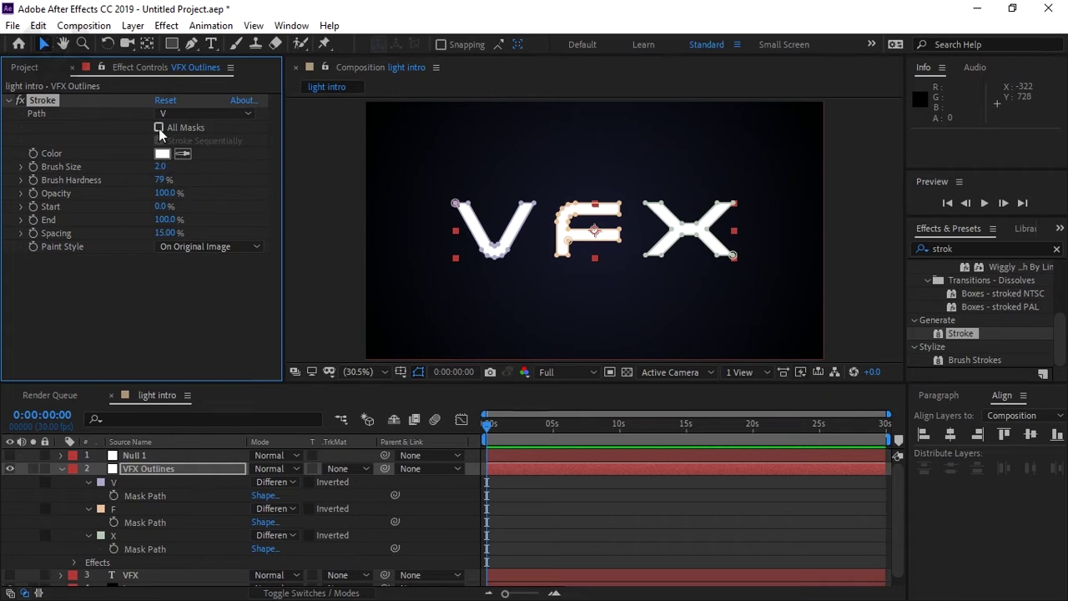
# Set Stroke to All Masks, On Transparent paint style, and brush size 4.
pyautogui.click(159, 128)
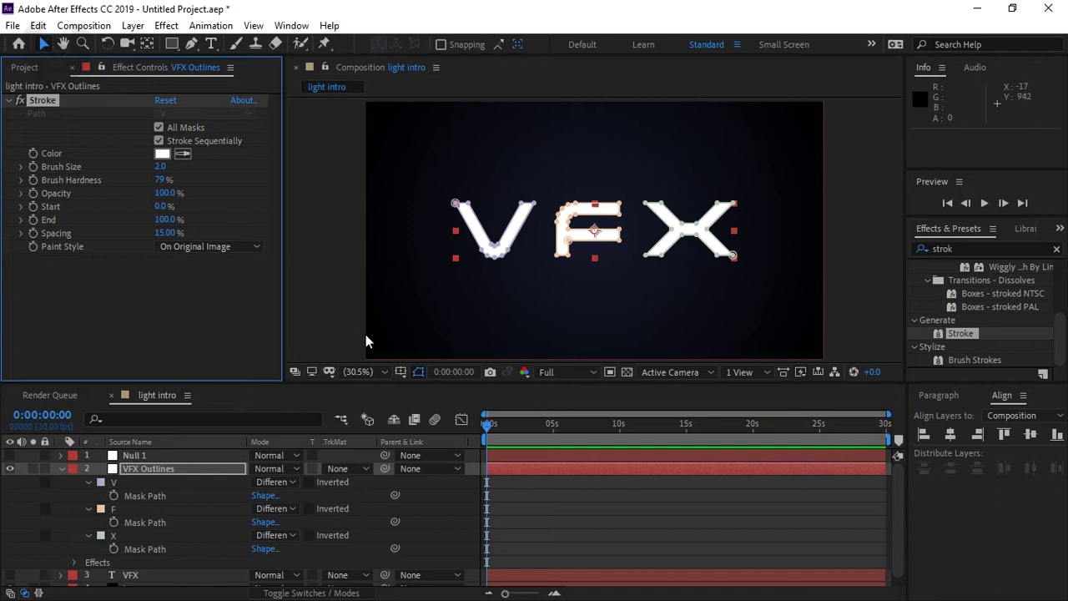
pyautogui.click(181, 249)
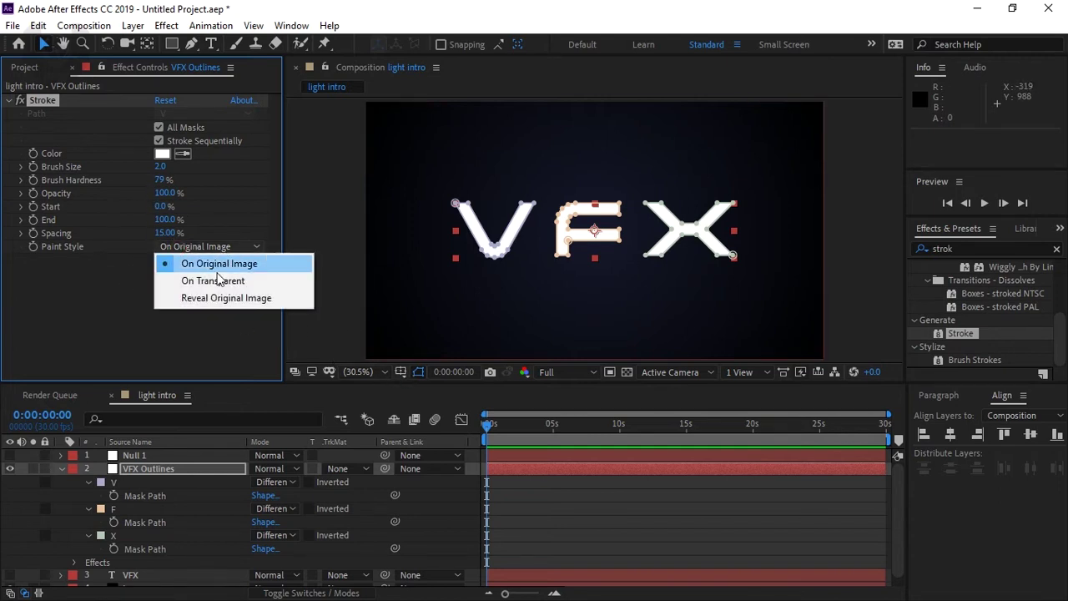
pyautogui.click(214, 279)
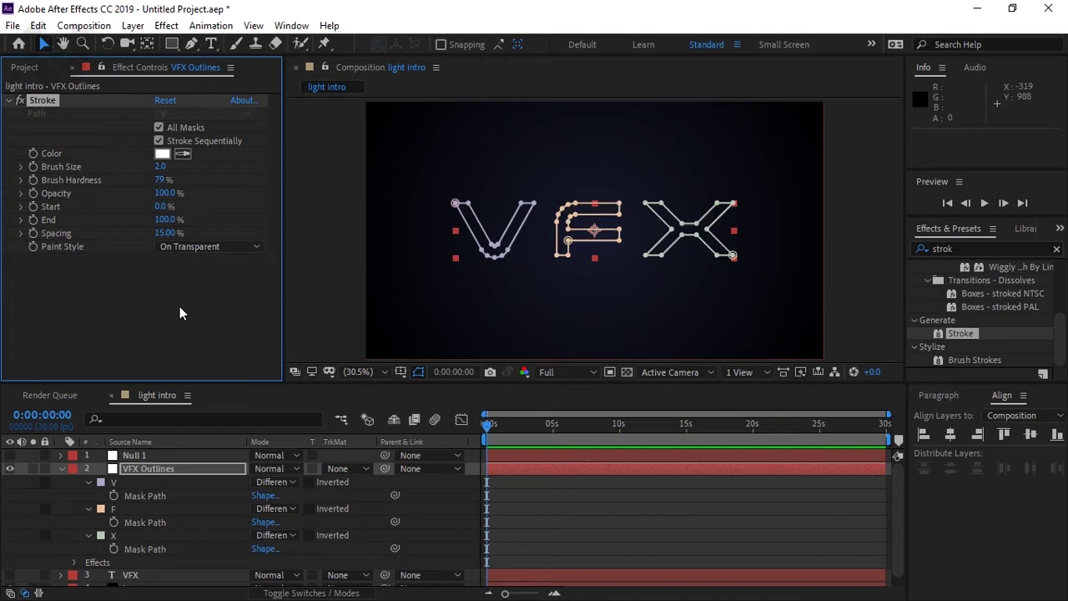
pyautogui.click(418, 493)
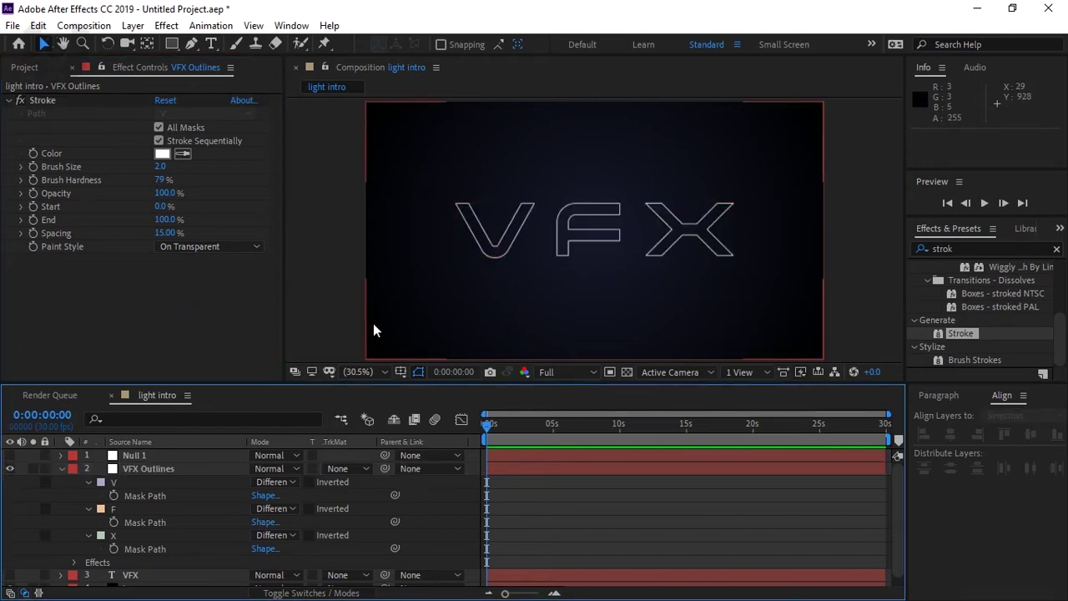
pyautogui.click(160, 167)
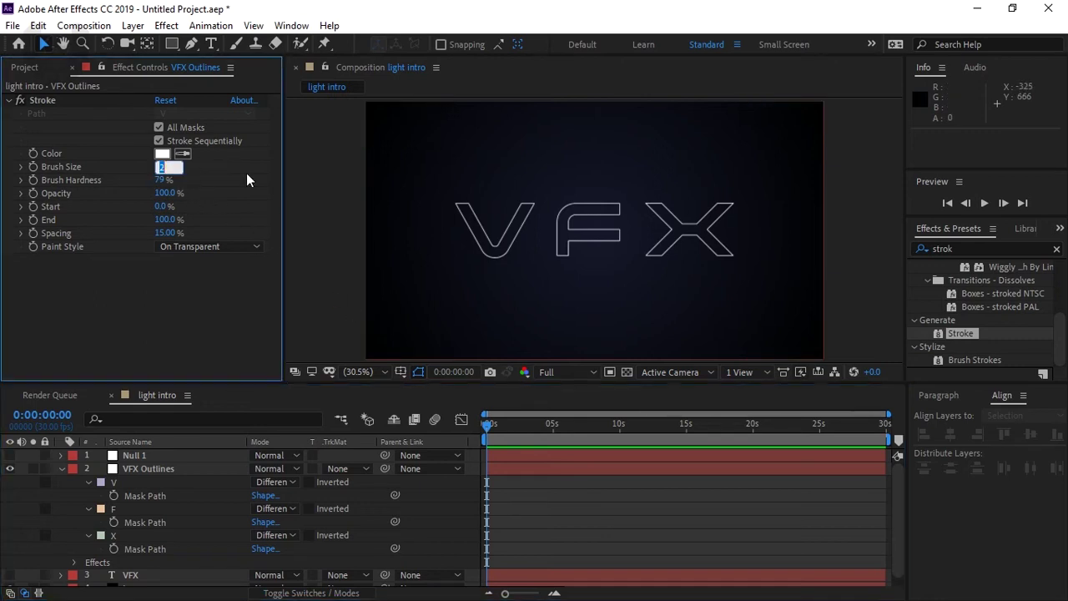
pyautogui.write('4')
pyautogui.press('Return')
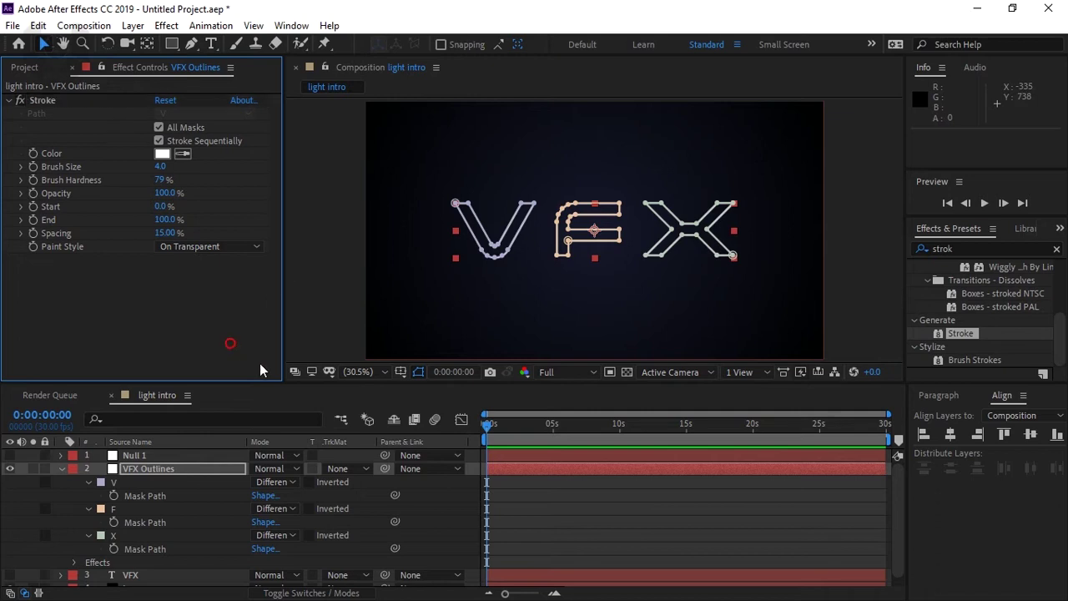
pyautogui.click(420, 497)
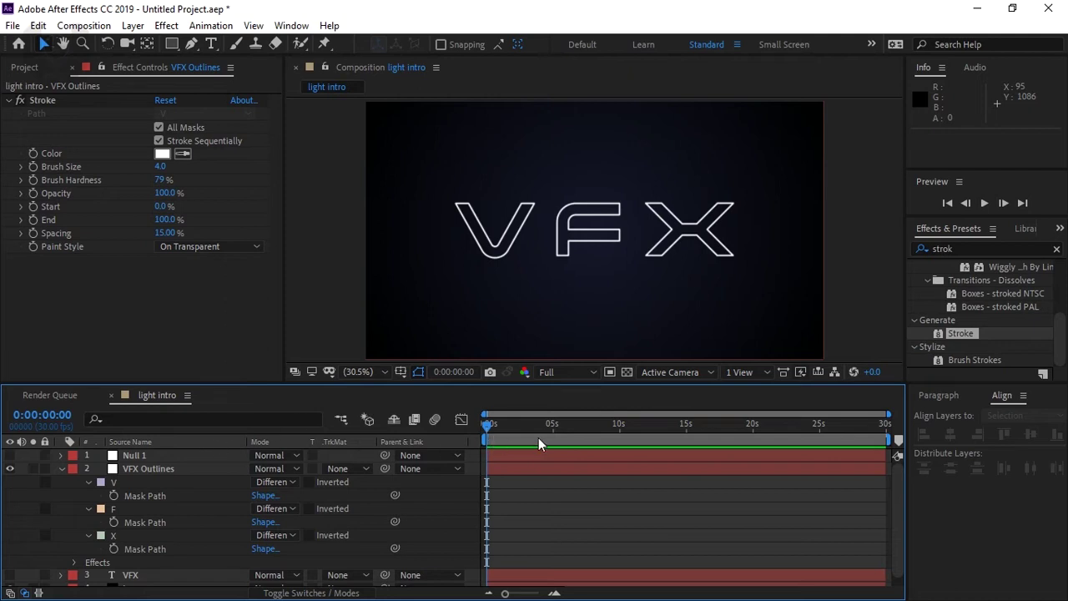
# End the work area at about 7 seconds and trim the comp to it.
pyautogui.moveTo(618, 430); pyautogui.dragTo(580, 427)
pyautogui.press('n')
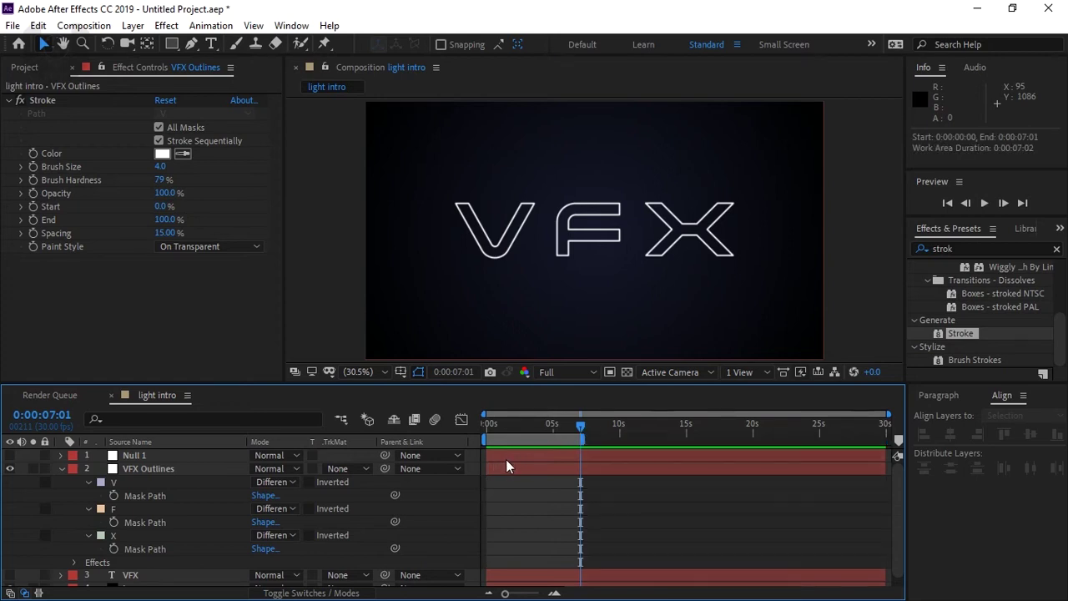
pyautogui.rightClick(540, 442)
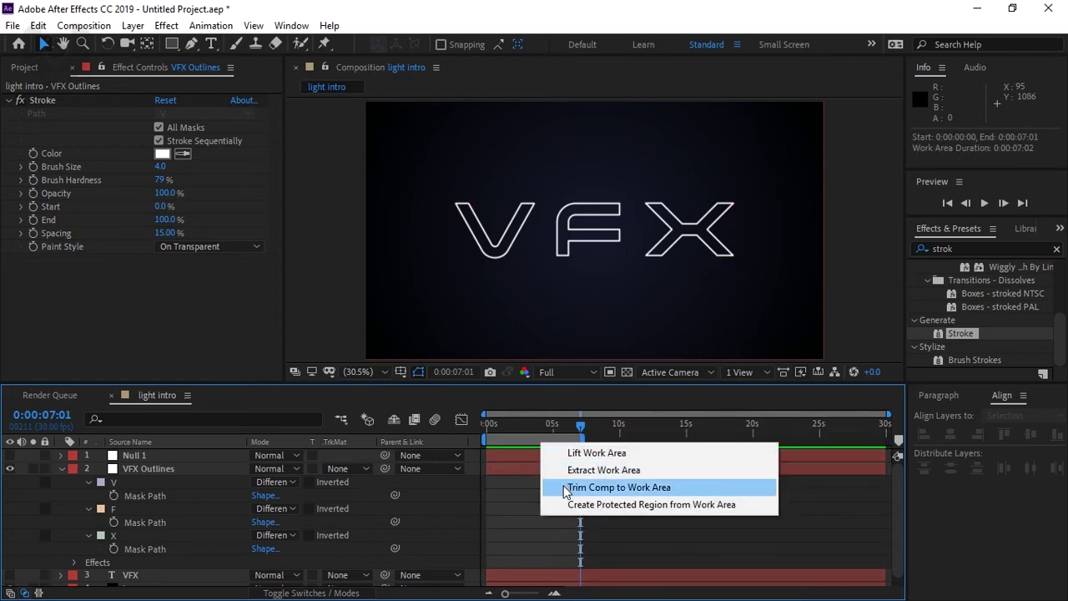
pyautogui.click(564, 486)
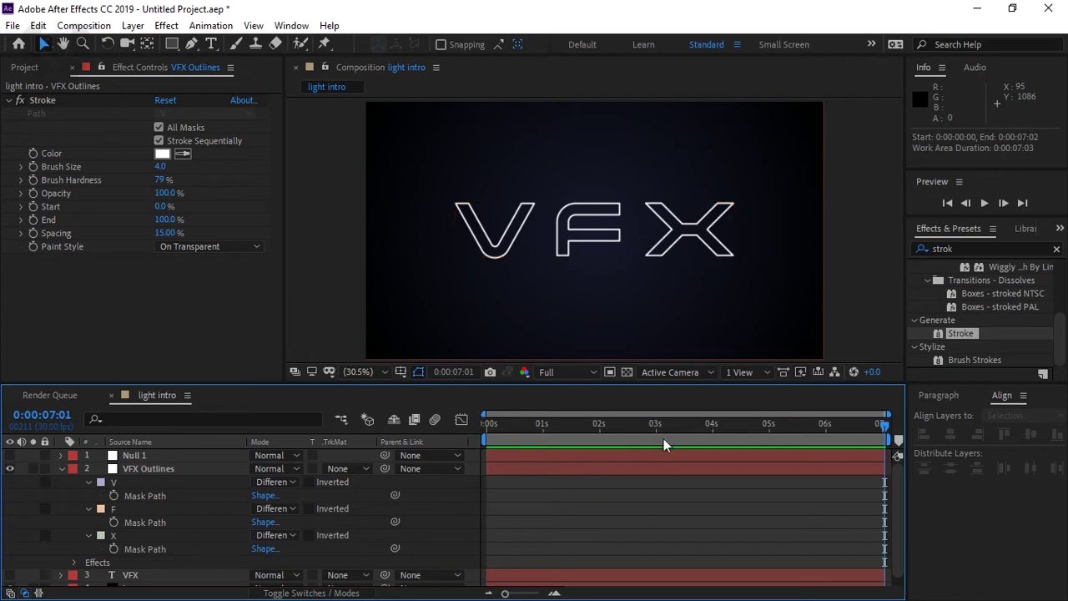
pyautogui.moveTo(684, 423); pyautogui.dragTo(405, 483)
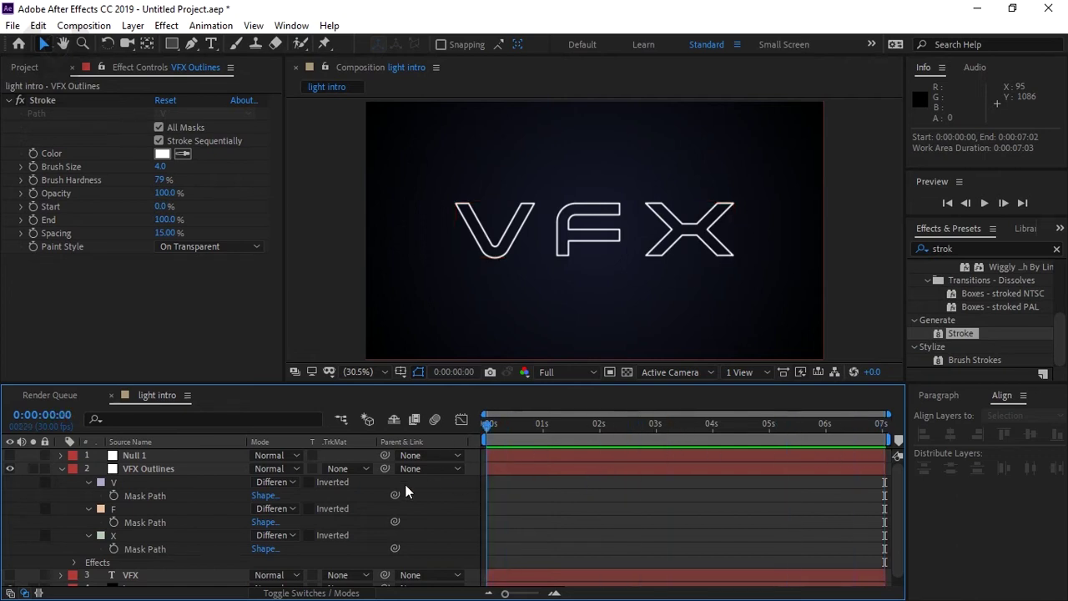
# Keyframe Stroke End from 0% at the start to 95% at the last frame.
pyautogui.click(33, 219)
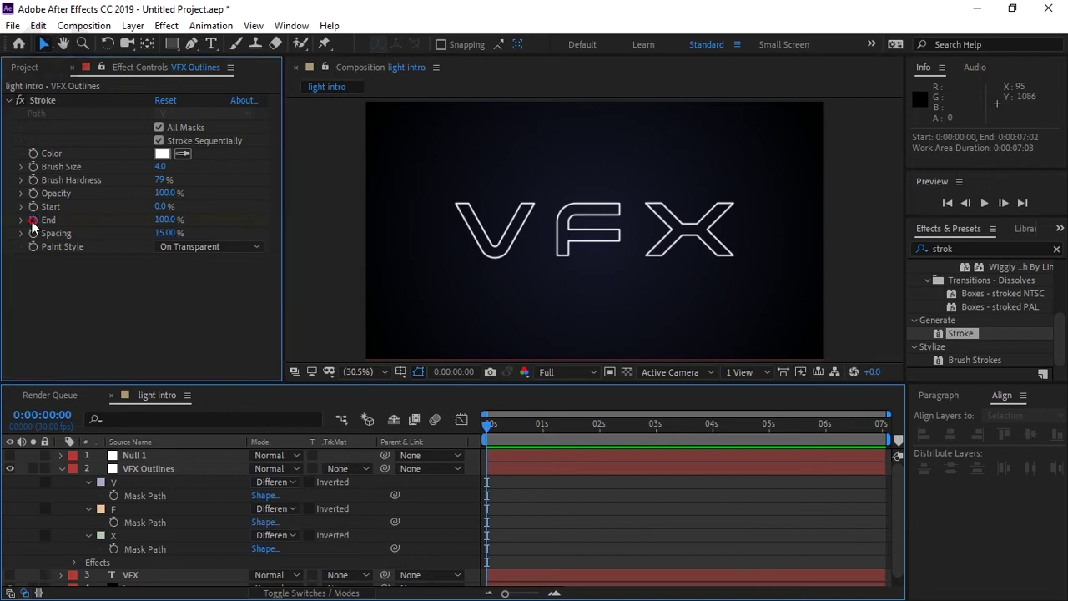
pyautogui.moveTo(164, 219); pyautogui.dragTo(99, 225)
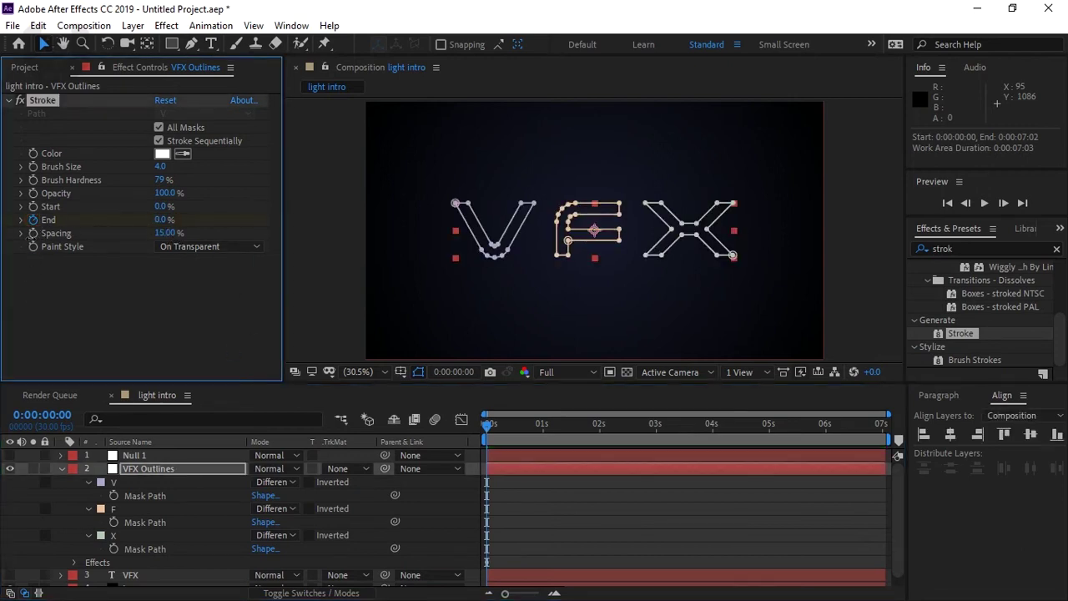
pyautogui.moveTo(547, 429); pyautogui.dragTo(883, 429)
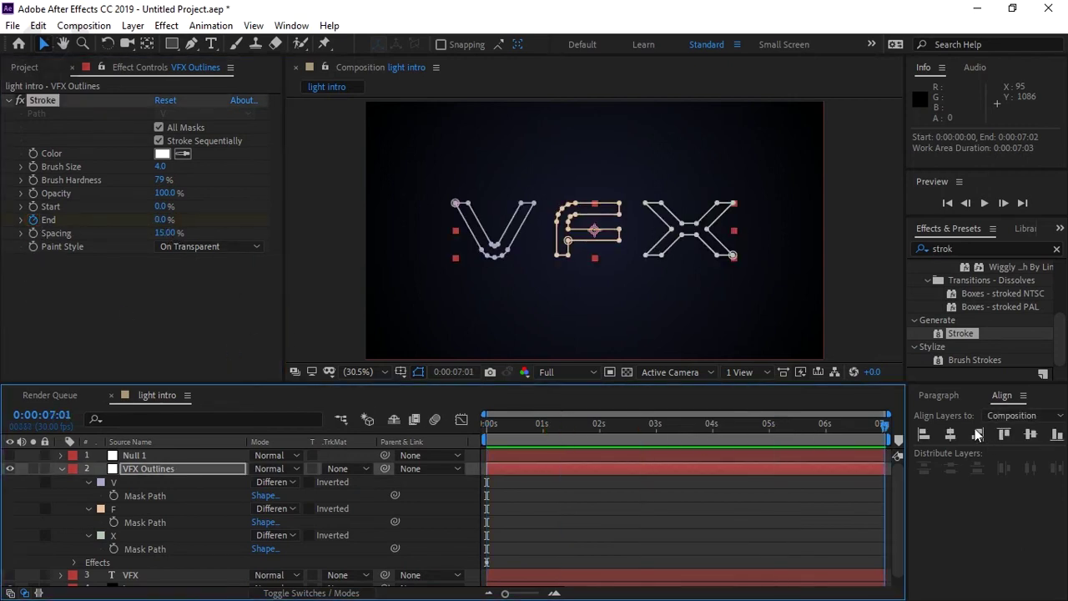
pyautogui.moveTo(158, 220); pyautogui.dragTo(147, 334)
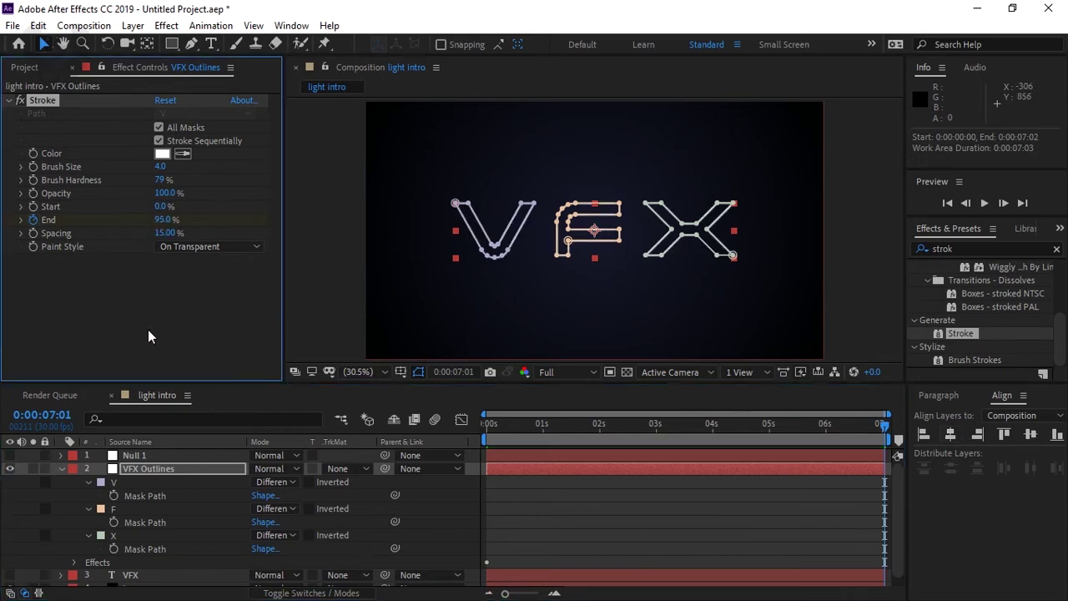
# Set preview resolution to Quarter, preview the draw-on, and turn off Stroke Sequentially.
pyautogui.click(564, 372)
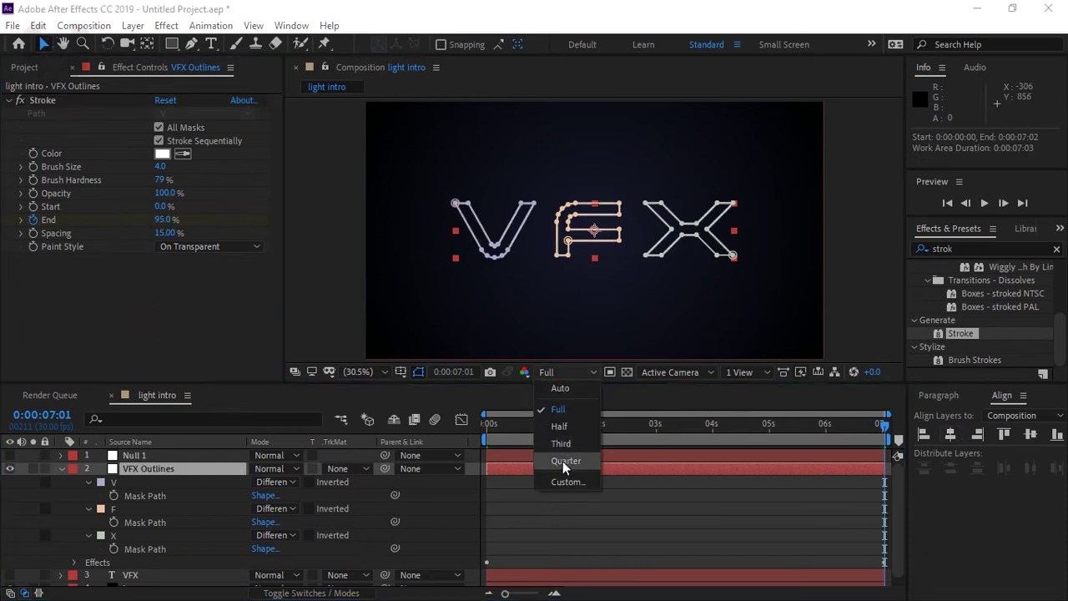
pyautogui.click(564, 461)
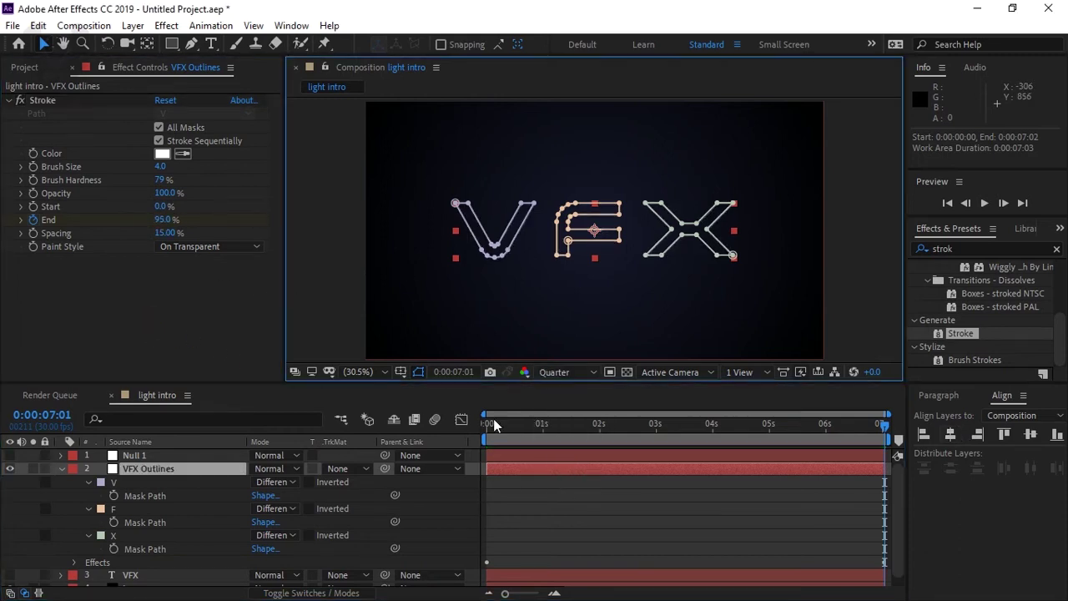
pyautogui.click(418, 372)
pyautogui.click(418, 372)
pyautogui.click(418, 372)
pyautogui.click(418, 372)
pyautogui.click(563, 459)
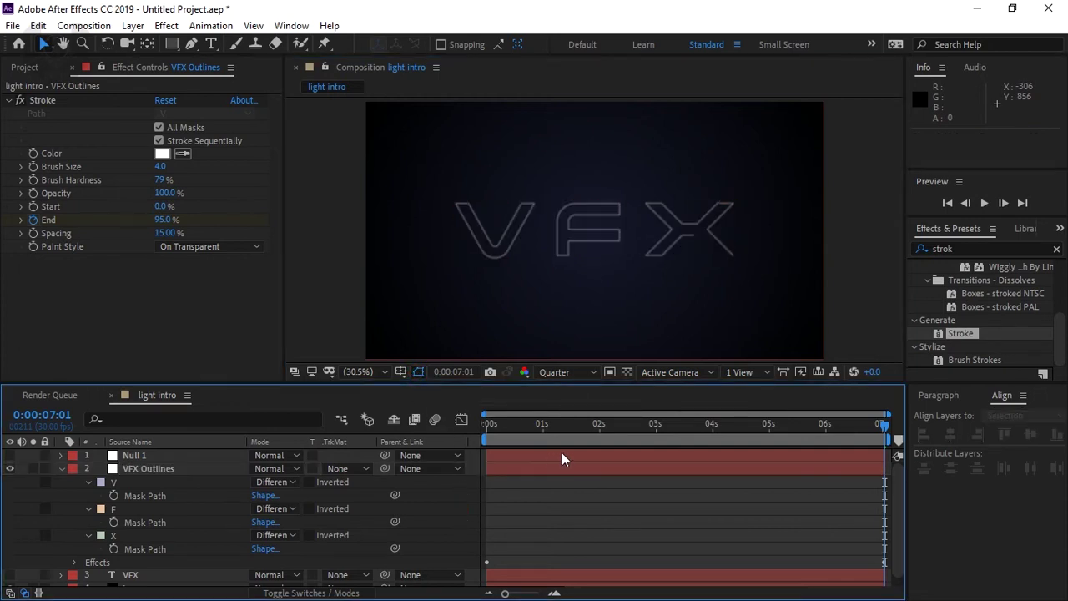
pyautogui.moveTo(570, 432)
pyautogui.mouseDown()
pyautogui.moveTo(596, 429)
pyautogui.moveTo(510, 426)
pyautogui.moveTo(735, 428)
pyautogui.mouseUp()
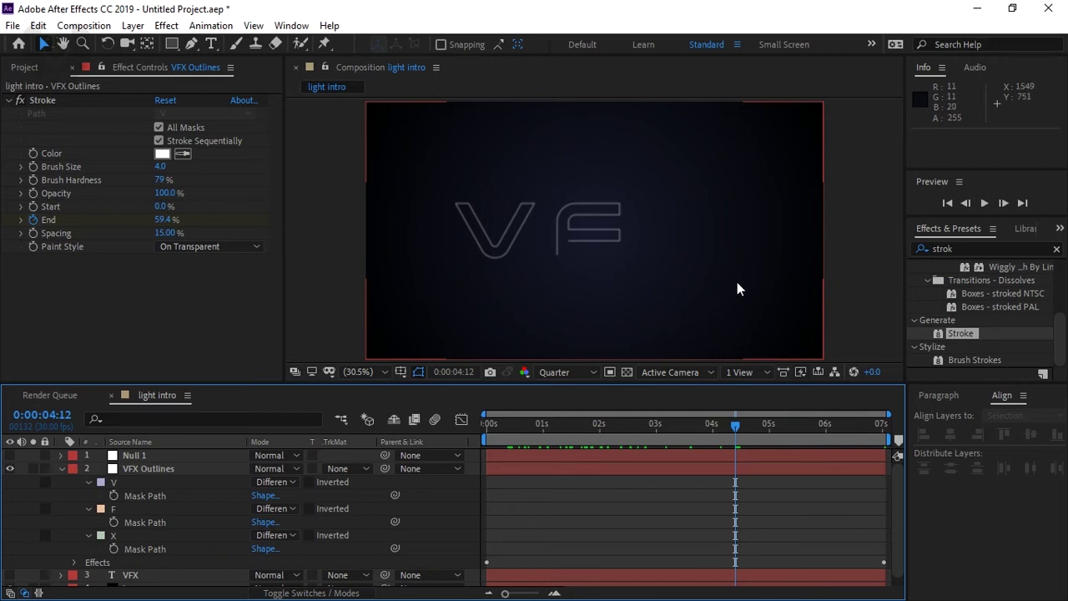
pyautogui.click(159, 141)
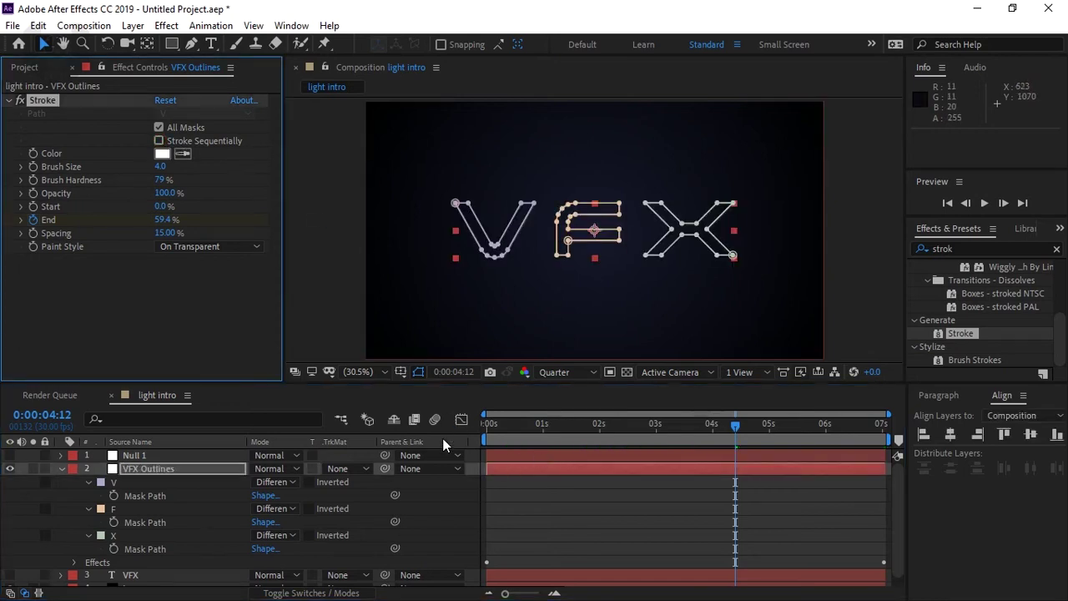
# Scrub the timeline to preview the VFX outlines drawing on from start to end.
pyautogui.click(561, 430)
pyautogui.click(450, 509)
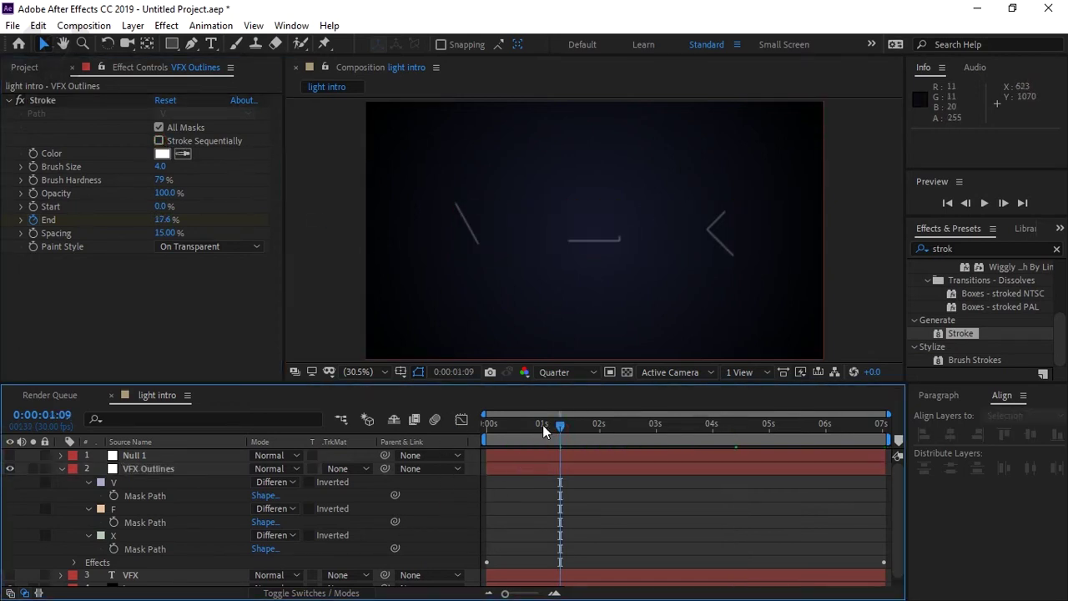
pyautogui.moveTo(542, 425)
pyautogui.mouseDown()
pyautogui.moveTo(477, 426)
pyautogui.moveTo(864, 417)
pyautogui.moveTo(640, 430)
pyautogui.moveTo(575, 421)
pyautogui.moveTo(748, 413)
pyautogui.moveTo(740, 422)
pyautogui.mouseUp()
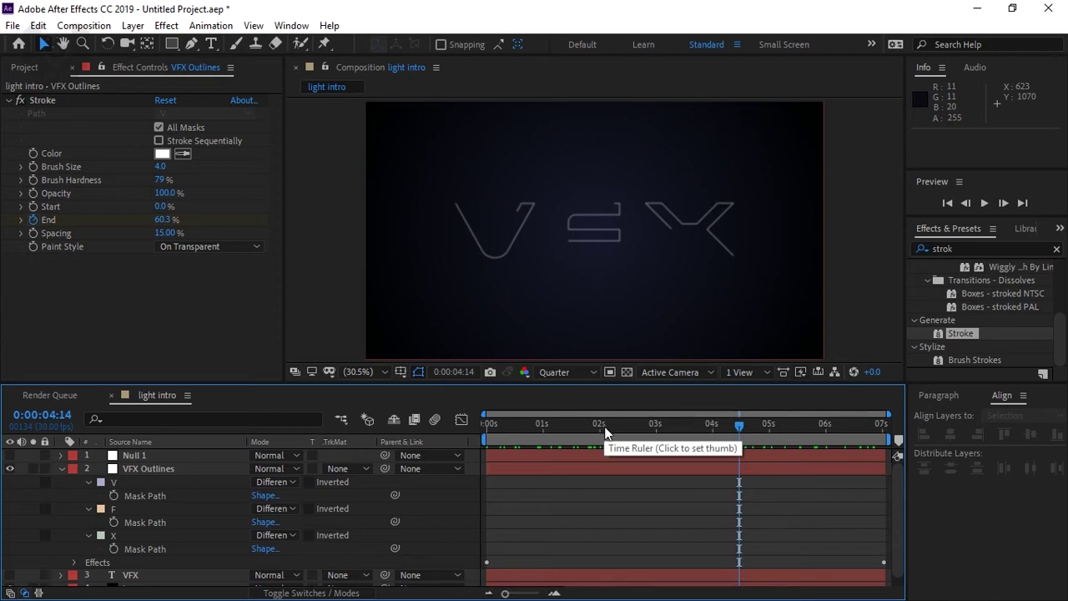
pyautogui.moveTo(601, 429)
pyautogui.mouseDown()
pyautogui.moveTo(491, 440)
pyautogui.moveTo(600, 421)
pyautogui.moveTo(915, 417)
pyautogui.moveTo(810, 411)
pyautogui.moveTo(545, 450)
pyautogui.moveTo(622, 438)
pyautogui.mouseUp()
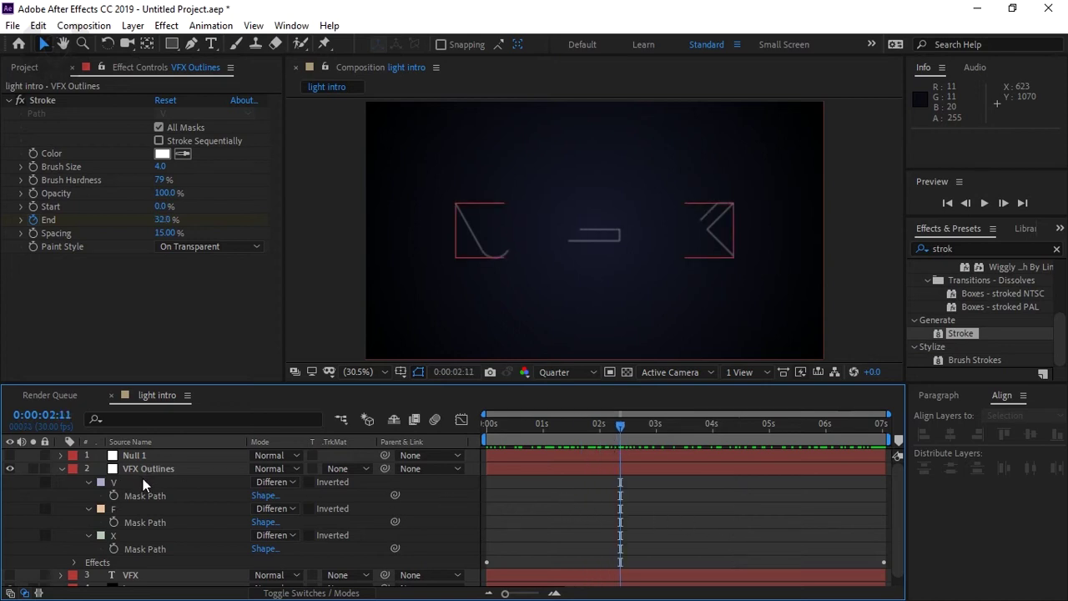
pyautogui.moveTo(674, 429); pyautogui.dragTo(885, 427)
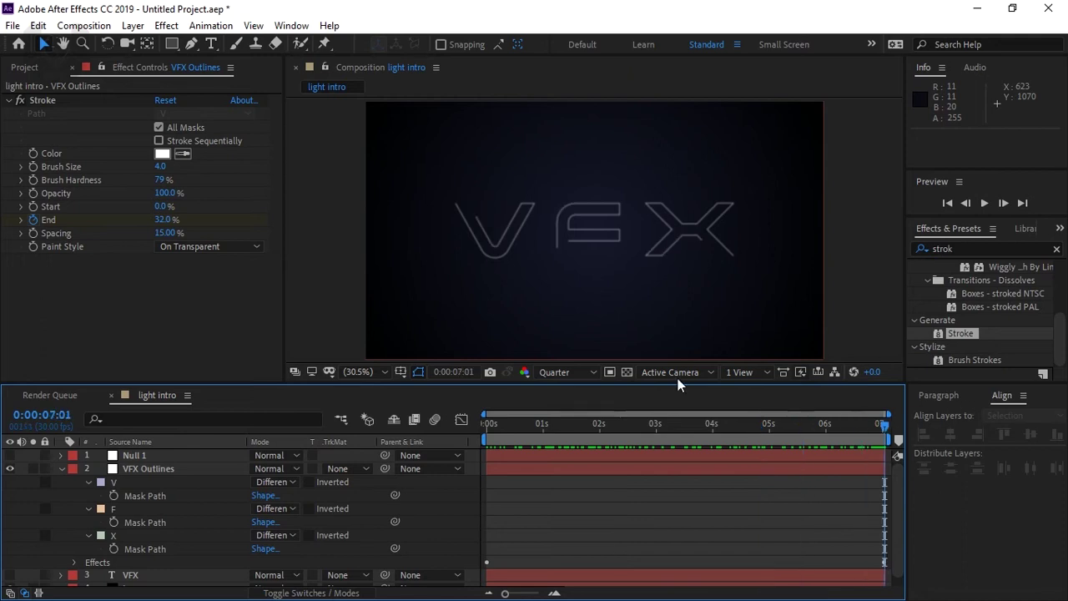
# Raise the last-frame Stroke End from 95% to 100% and preview the finished draw-on.
pyautogui.moveTo(199, 220); pyautogui.dragTo(337, 243)
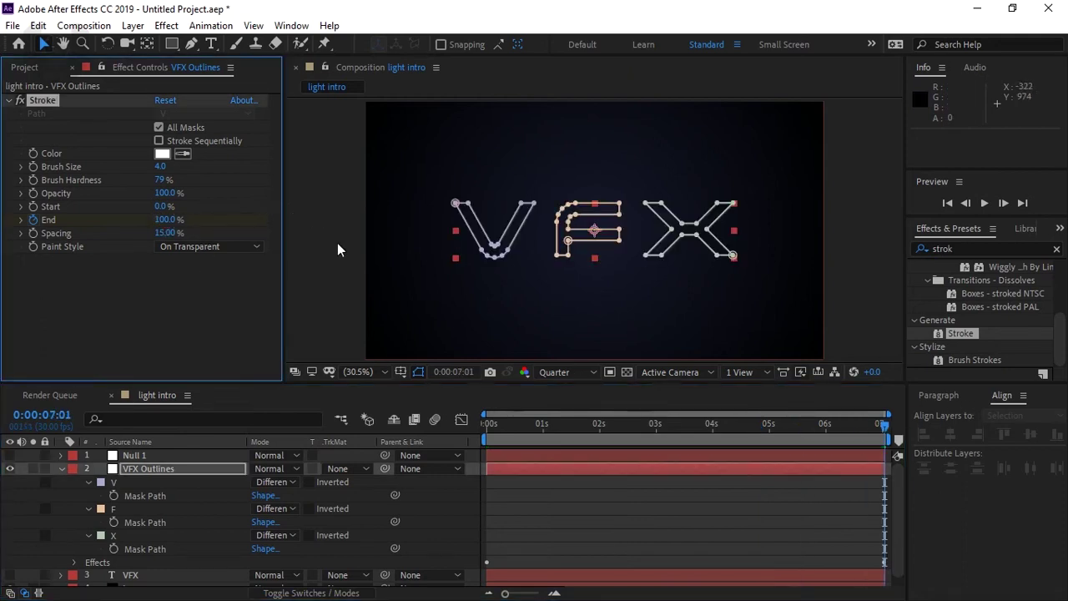
pyautogui.click(747, 503)
pyautogui.moveTo(832, 427); pyautogui.dragTo(449, 443)
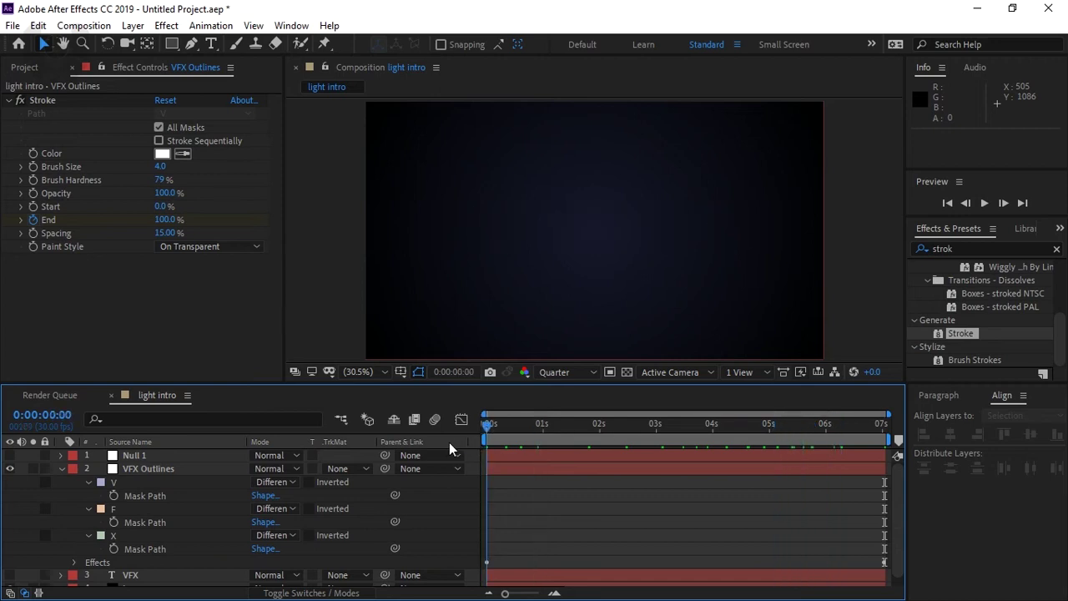
# Collapse VFX Outlines, then make Null 1 visible with a Cyan label.
pyautogui.click(61, 468)
pyautogui.click(134, 455)
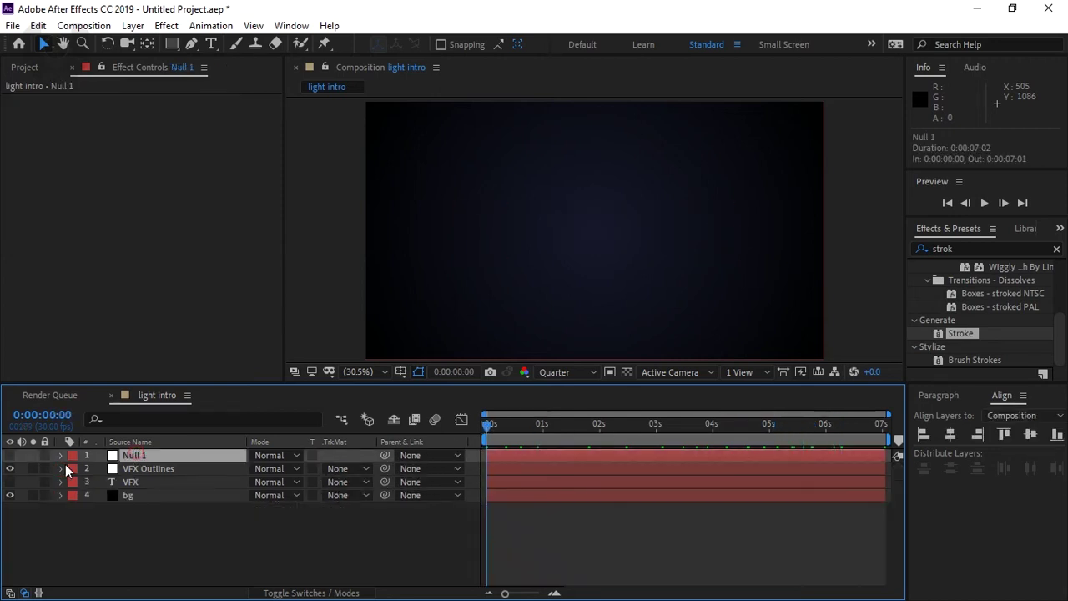
pyautogui.click(10, 457)
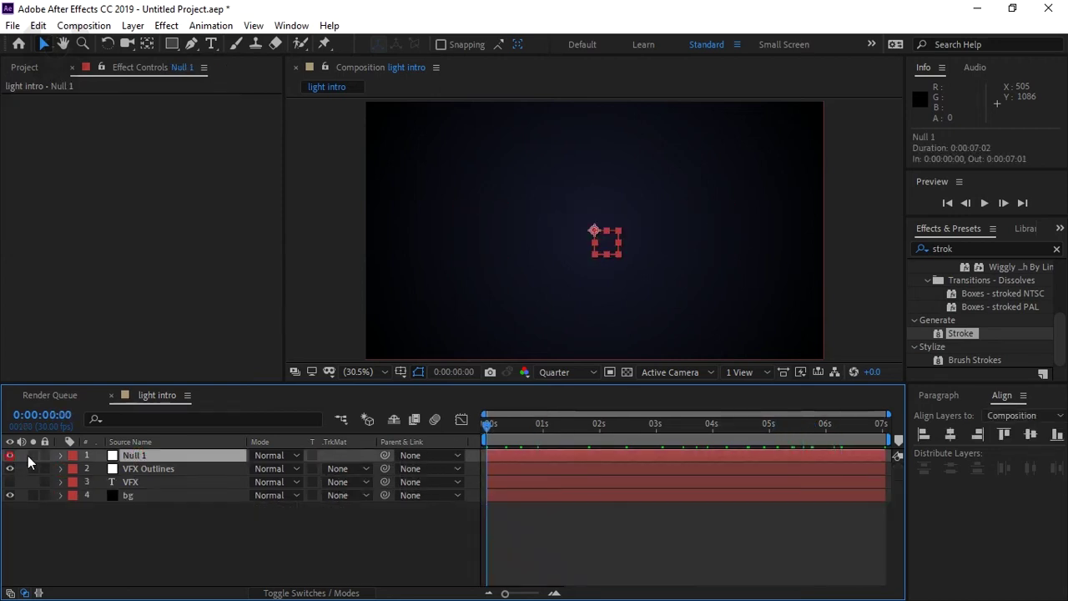
pyautogui.click(73, 458)
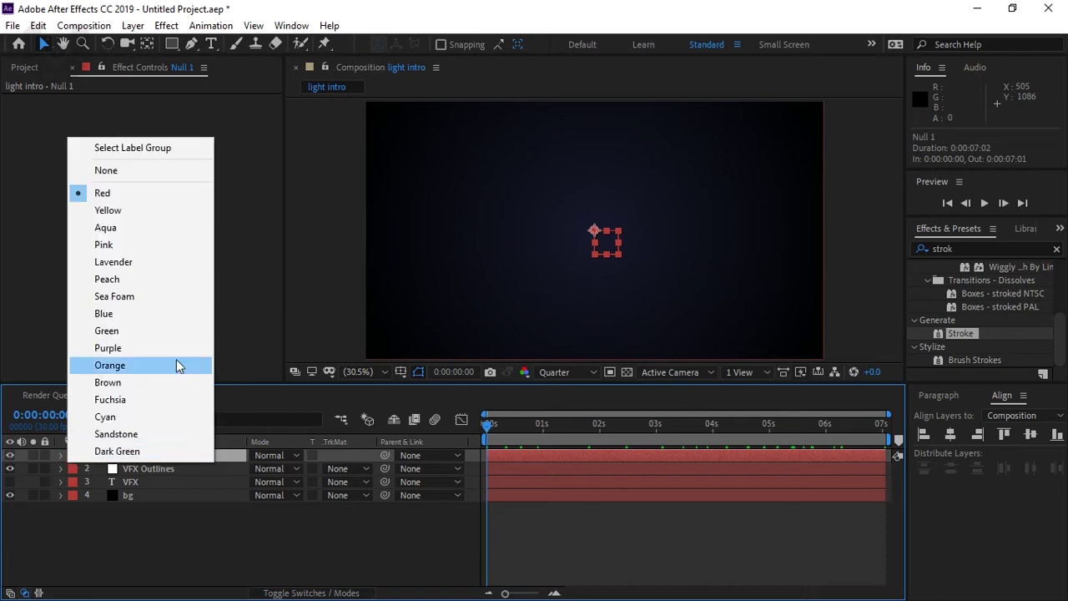
pyautogui.click(134, 416)
pyautogui.click(192, 518)
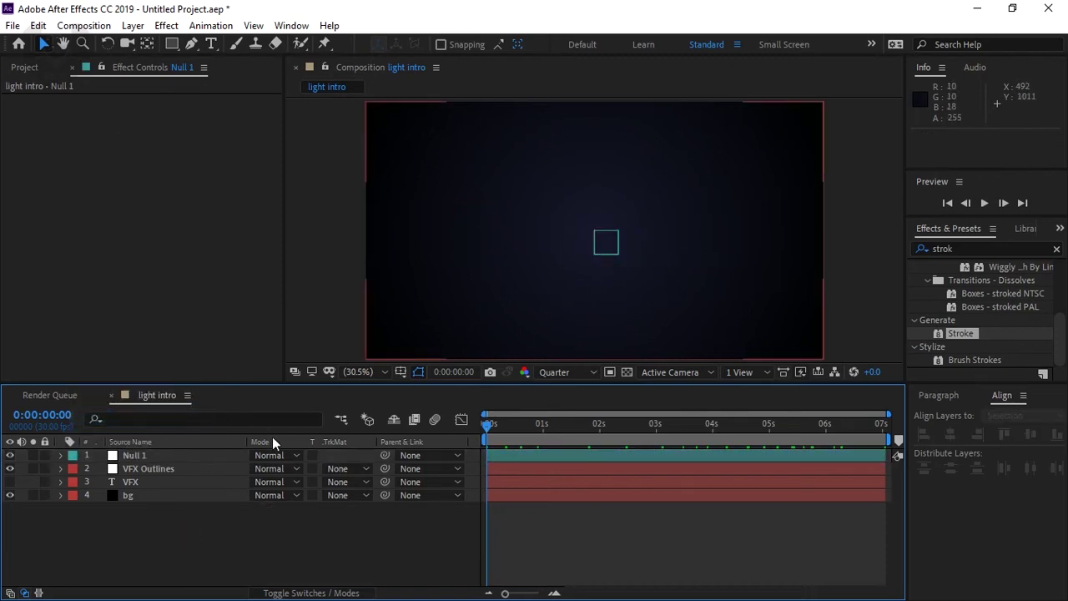
pyautogui.click(191, 460)
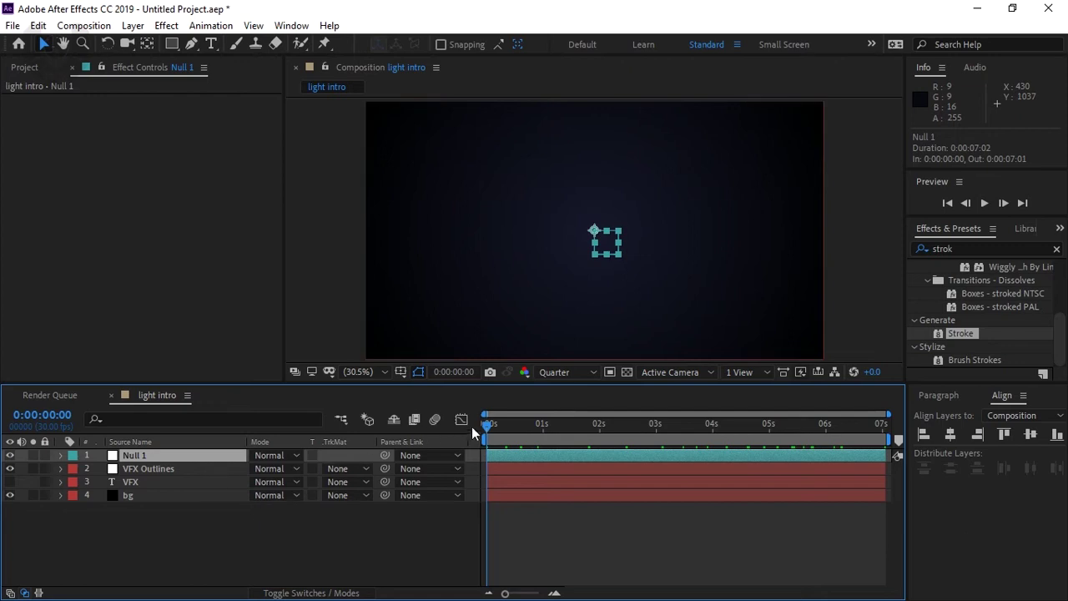
# Set the viewer resolution back to Full and check the animation around 0:00:01:24.
pyautogui.moveTo(491, 428); pyautogui.dragTo(589, 423)
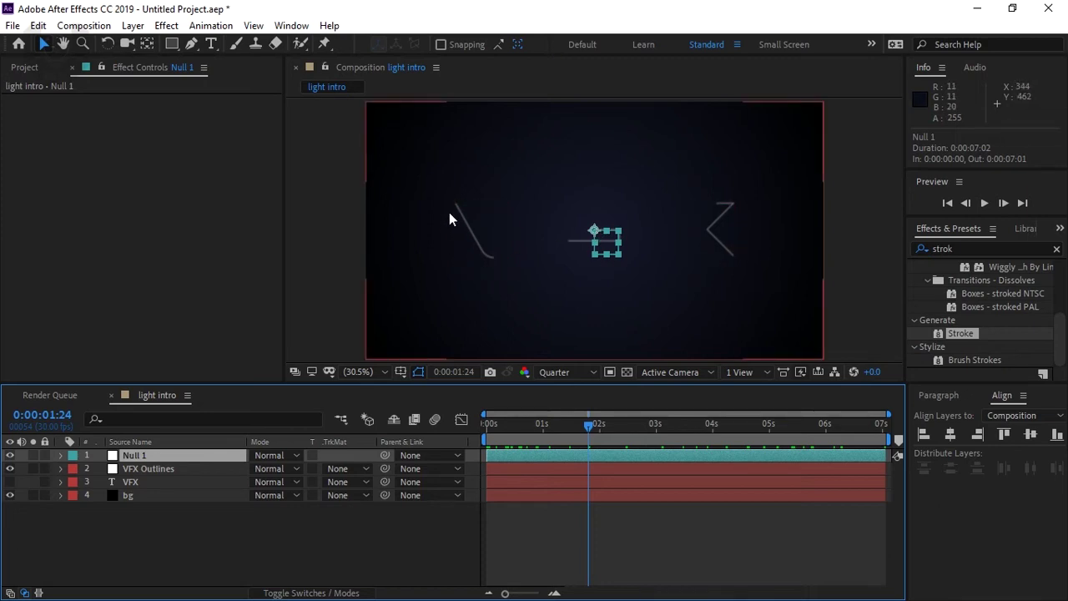
pyautogui.click(564, 372)
pyautogui.click(576, 410)
pyautogui.click(421, 554)
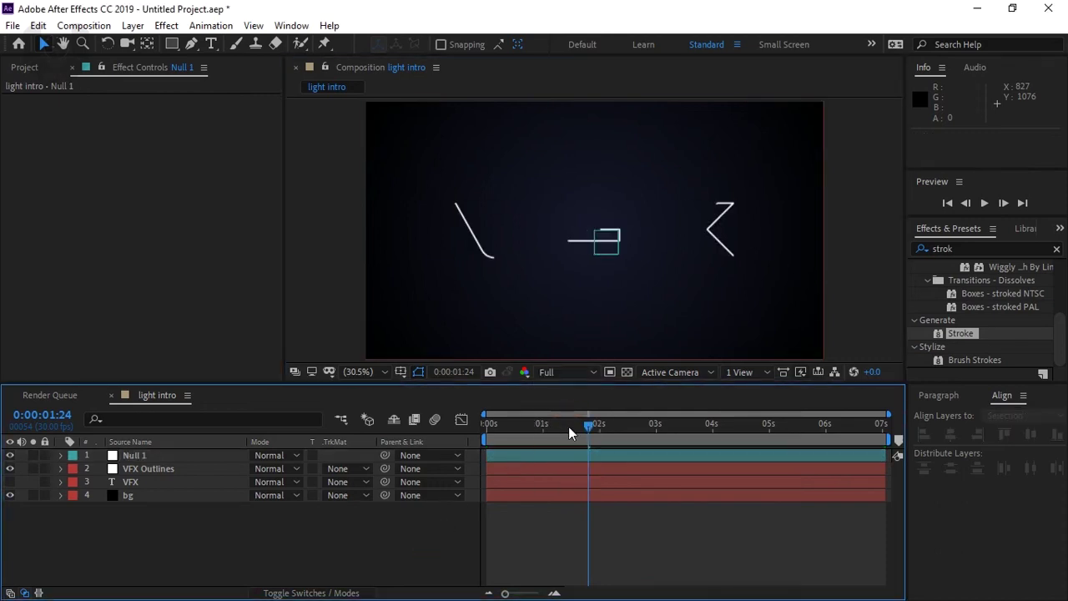
pyautogui.moveTo(568, 427)
pyautogui.mouseDown()
pyautogui.moveTo(505, 432)
pyautogui.moveTo(596, 435)
pyautogui.moveTo(589, 429)
pyautogui.mouseUp()
# Show the VFX Outlines masks with M and select the V Mask Path, then return to 0:00.
pyautogui.click(176, 468)
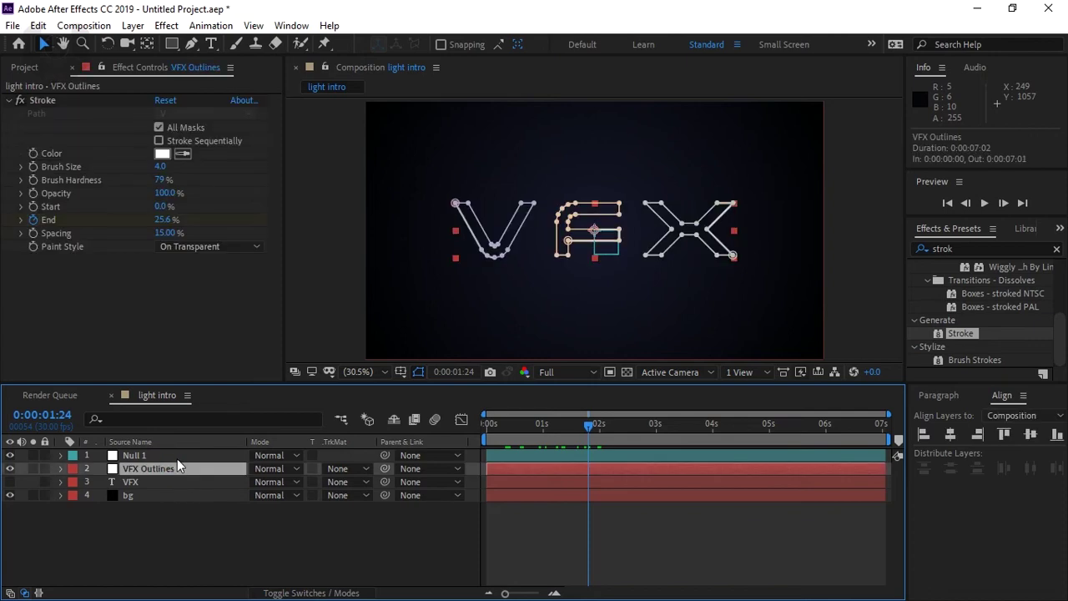
pyautogui.press('m')
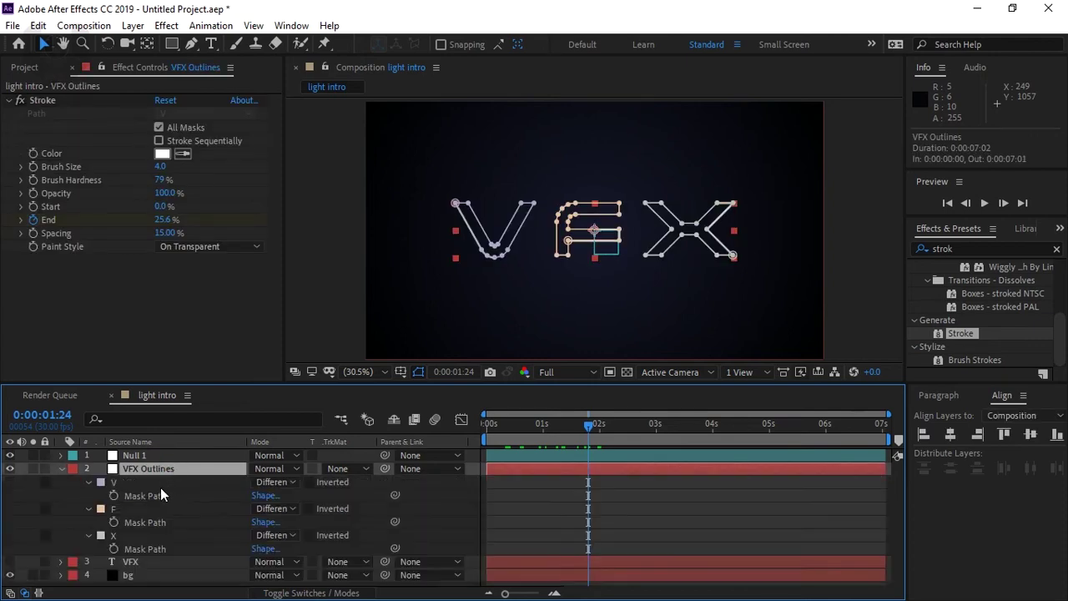
pyautogui.click(158, 483)
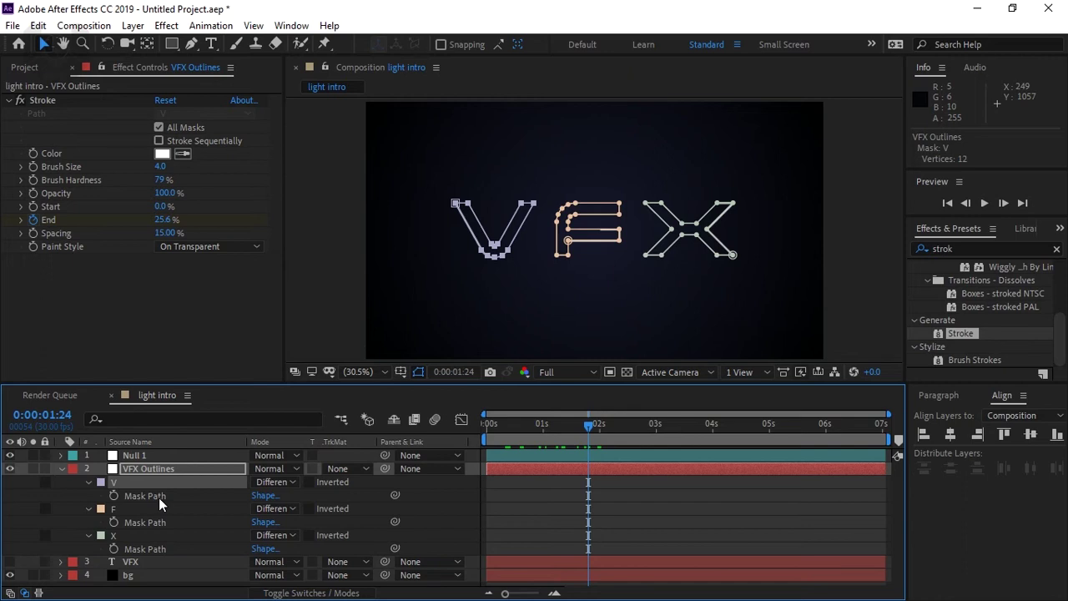
pyautogui.click(158, 497)
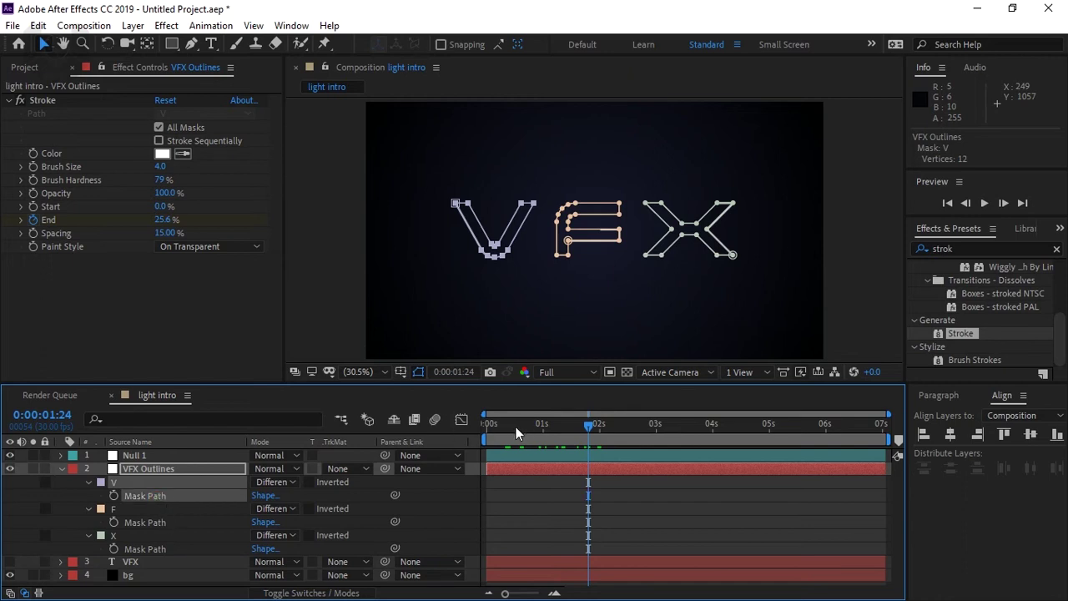
pyautogui.moveTo(516, 426); pyautogui.dragTo(470, 429)
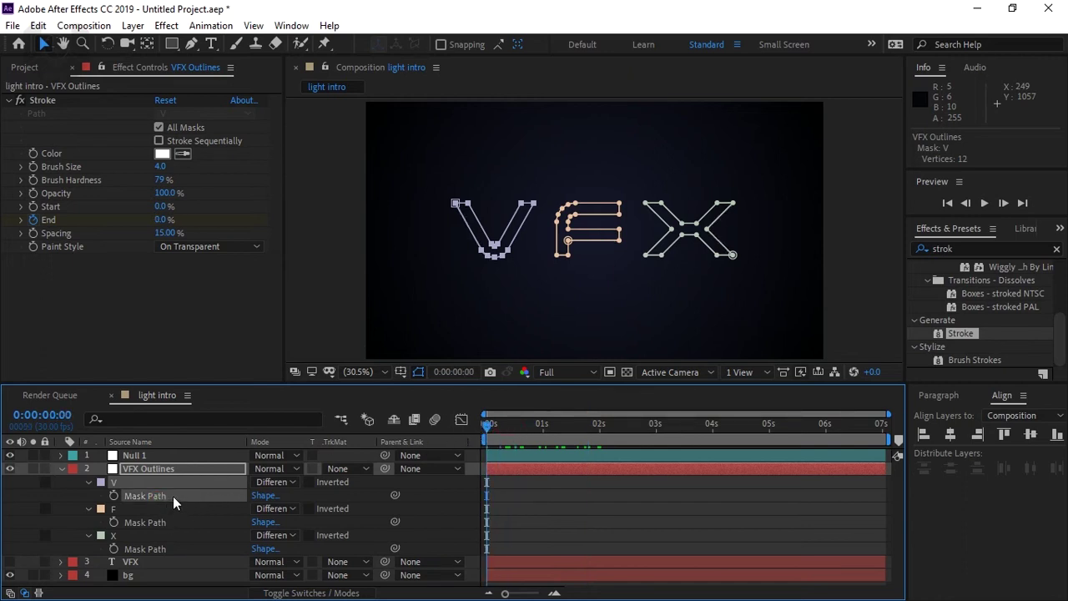
pyautogui.click(154, 455)
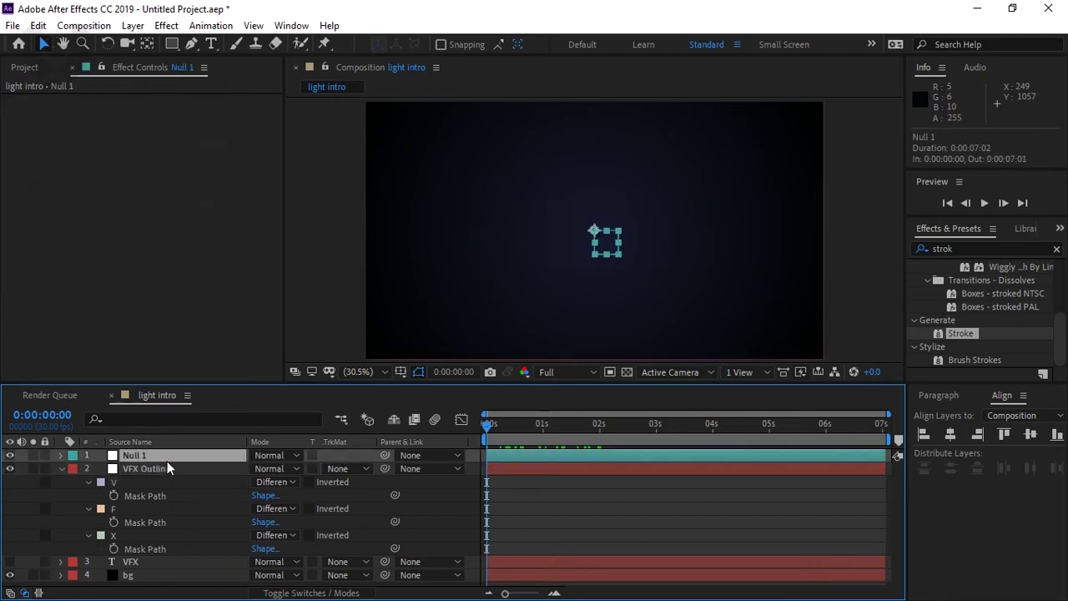
# Paste the V mask path into Null 1's Position and spread those keyframes later in time.
pyautogui.press('p')
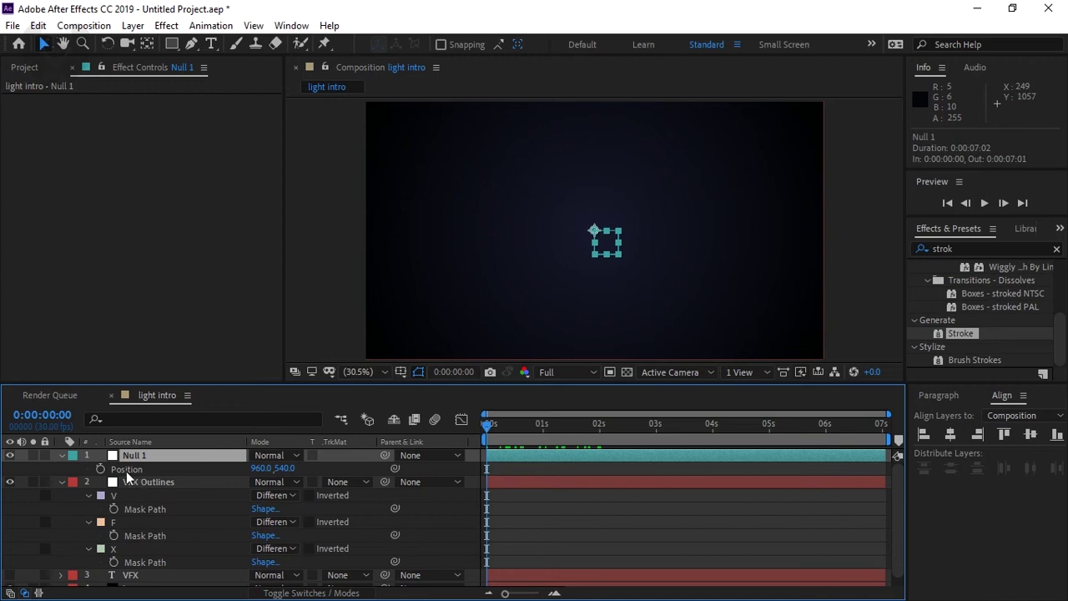
pyautogui.click(129, 472)
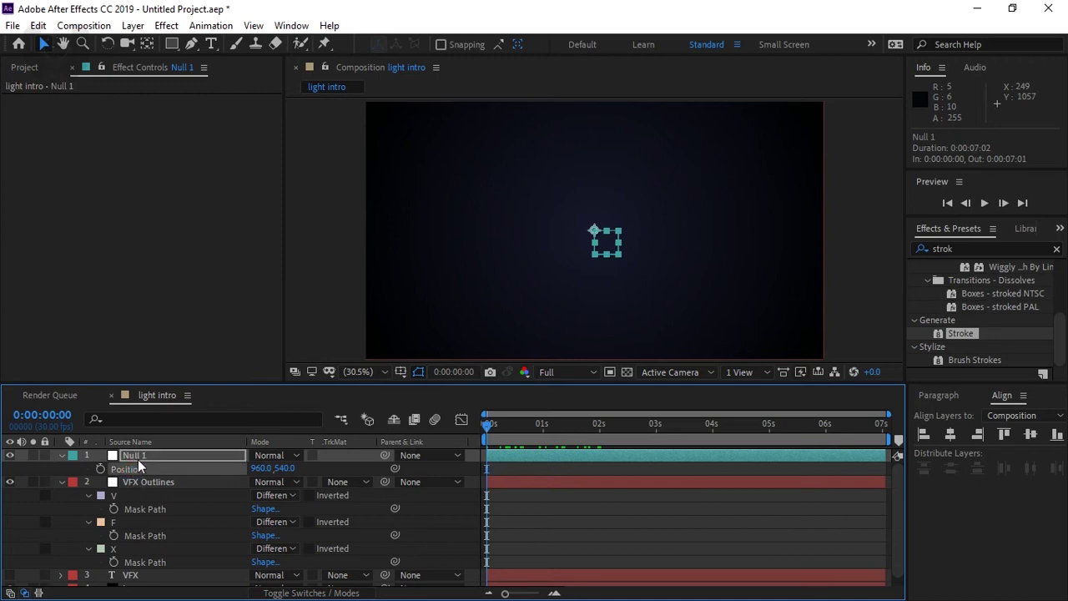
pyautogui.hotkey('ctrl', 'v')
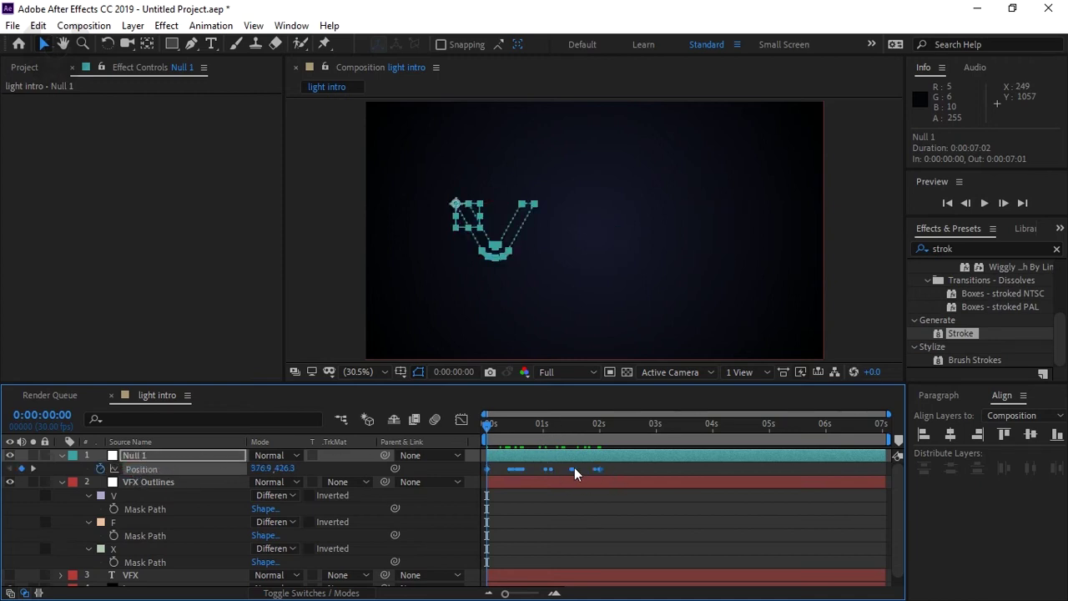
pyautogui.click(550, 514)
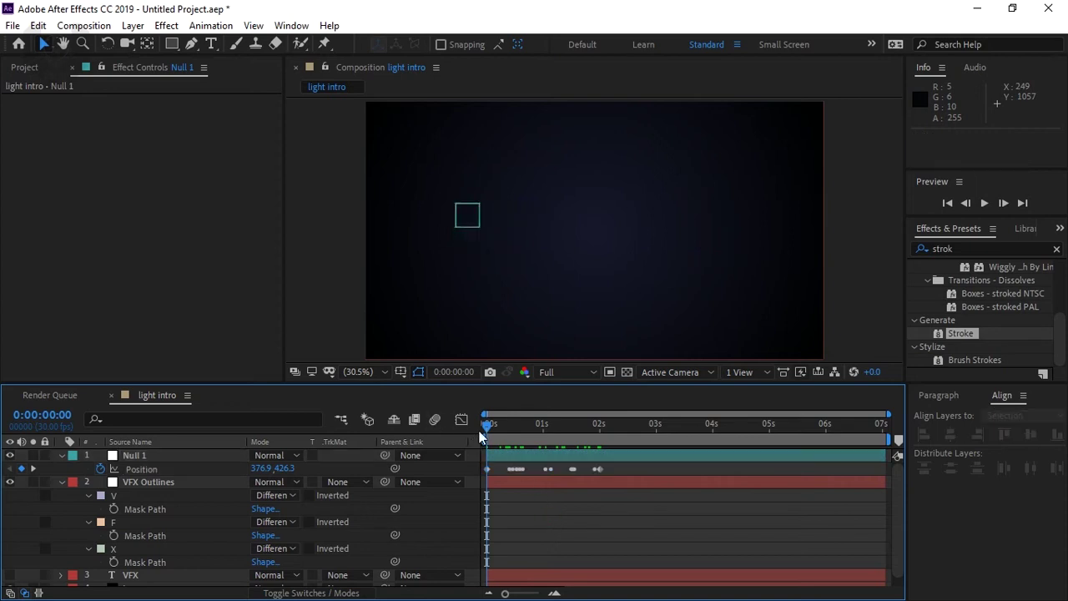
pyautogui.moveTo(499, 427)
pyautogui.mouseDown()
pyautogui.moveTo(543, 426)
pyautogui.moveTo(469, 430)
pyautogui.mouseUp()
pyautogui.moveTo(602, 469); pyautogui.dragTo(890, 472)
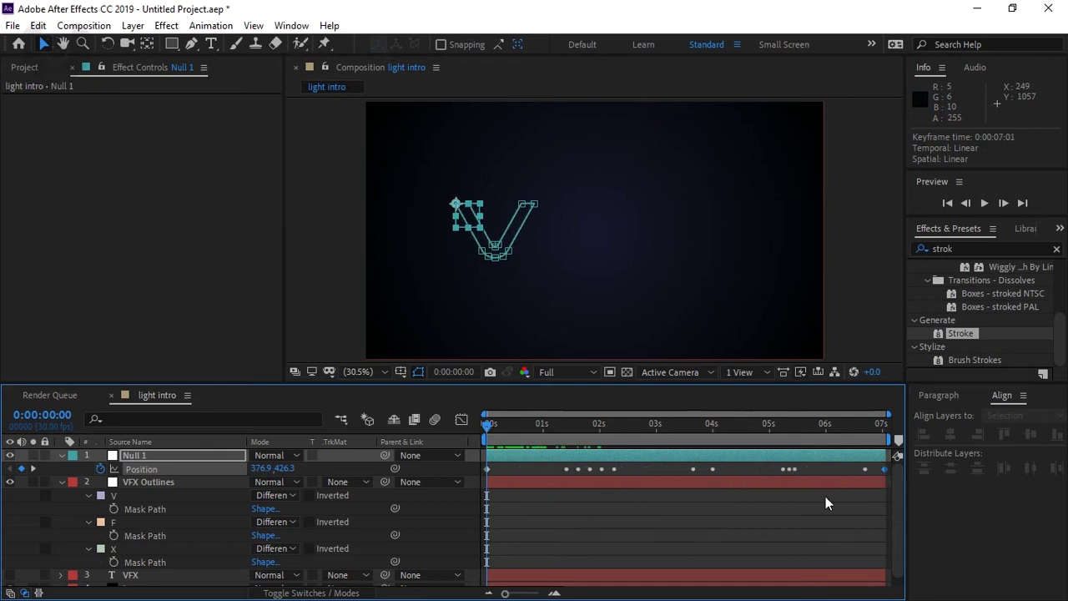
pyautogui.click(698, 492)
# Scrub to preview the letter outlines drawing on, then collapse the VFX Outlines masks.
pyautogui.moveTo(495, 429); pyautogui.dragTo(484, 451)
pyautogui.click(573, 517)
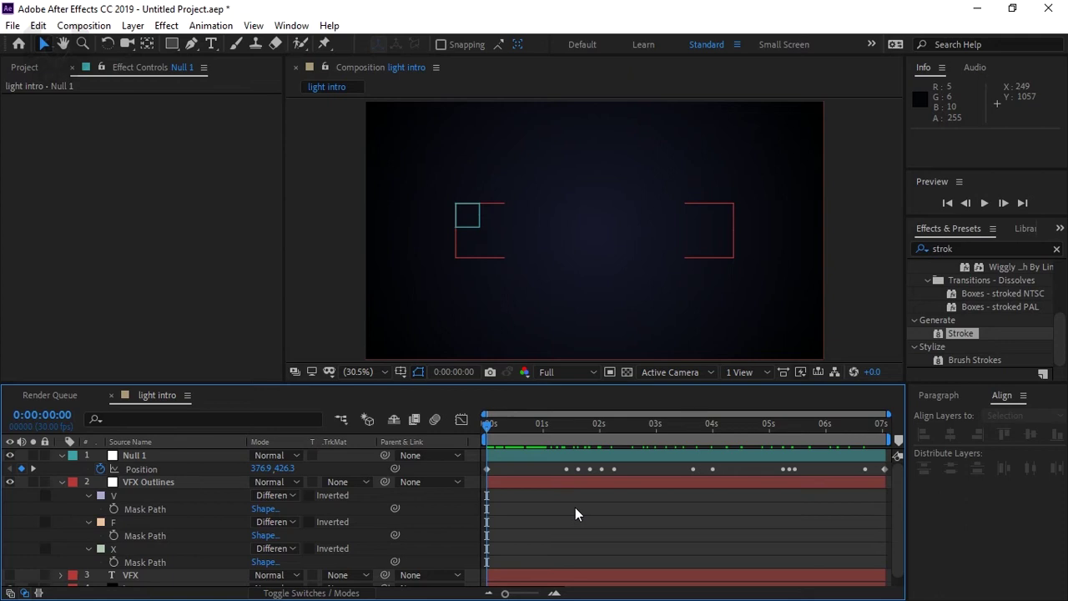
pyautogui.moveTo(507, 444); pyautogui.dragTo(780, 418)
pyautogui.moveTo(804, 416); pyautogui.dragTo(832, 426)
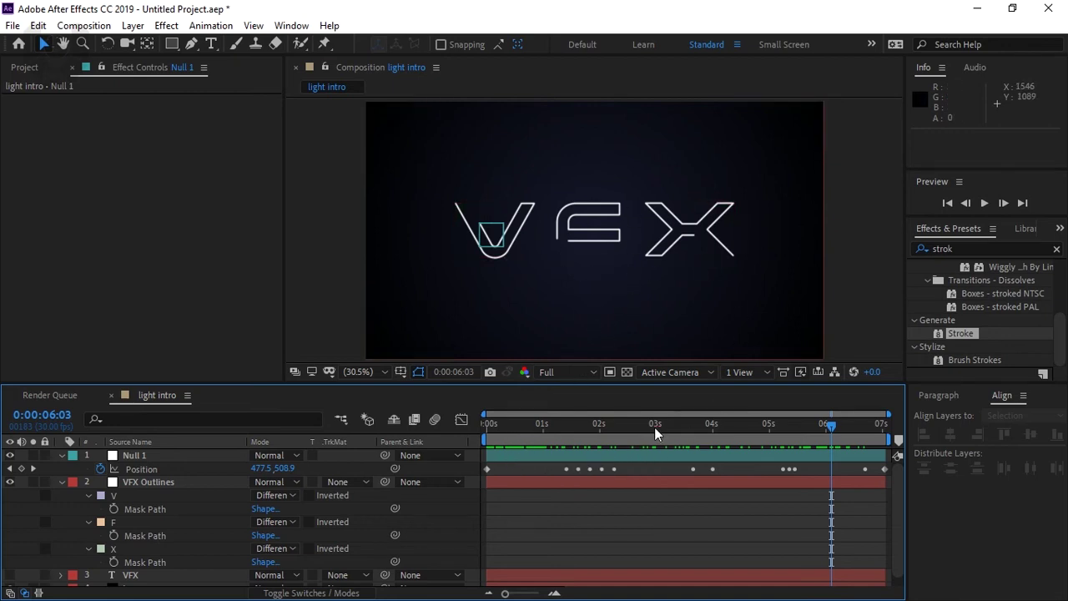
pyautogui.moveTo(654, 427)
pyautogui.mouseDown()
pyautogui.moveTo(467, 442)
pyautogui.moveTo(538, 467)
pyautogui.mouseUp()
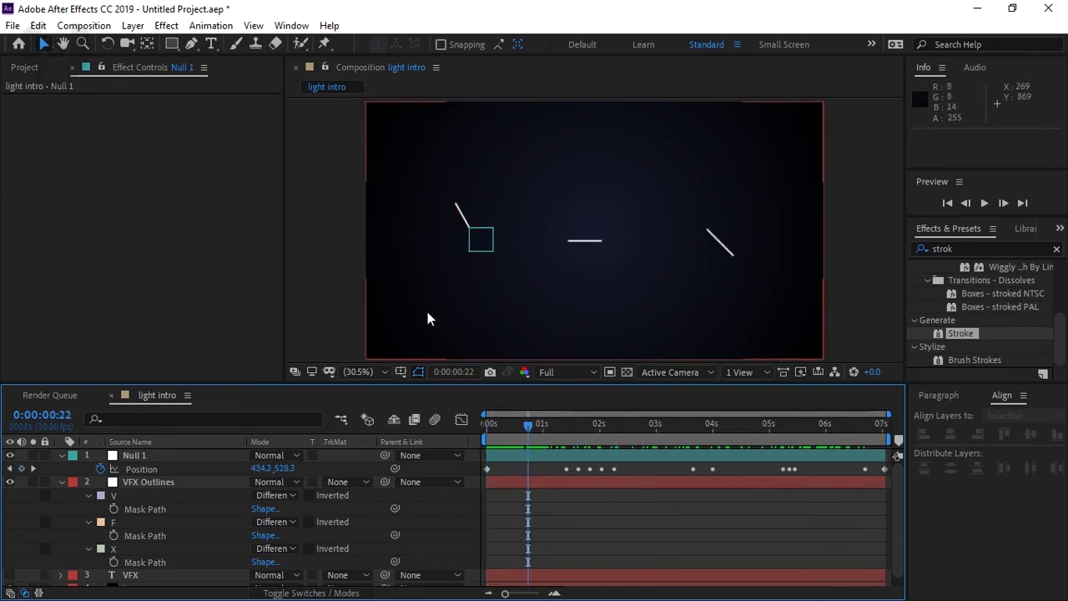
pyautogui.click(61, 482)
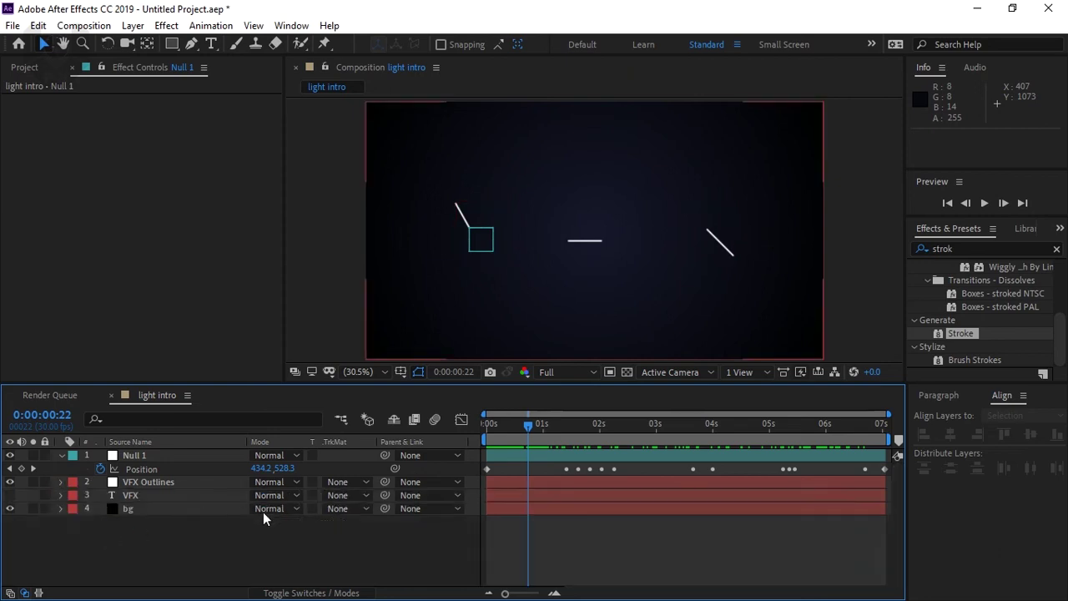
# Add a new adjustment layer and rename it 'light'.
pyautogui.rightClick(243, 546)
pyautogui.moveTo(306, 380)
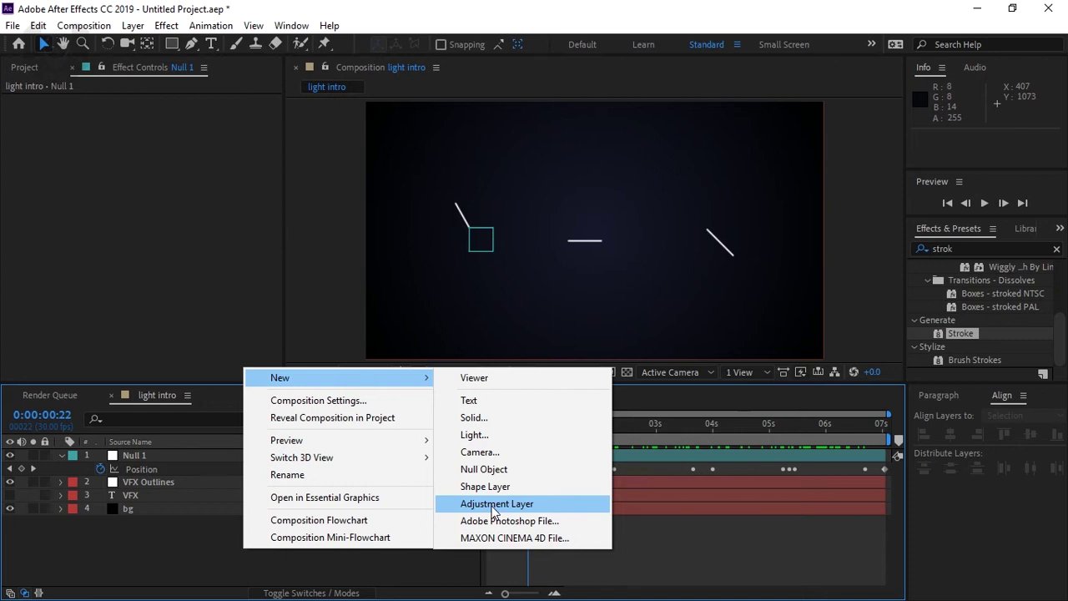
pyautogui.click(495, 504)
pyautogui.rightClick(177, 457)
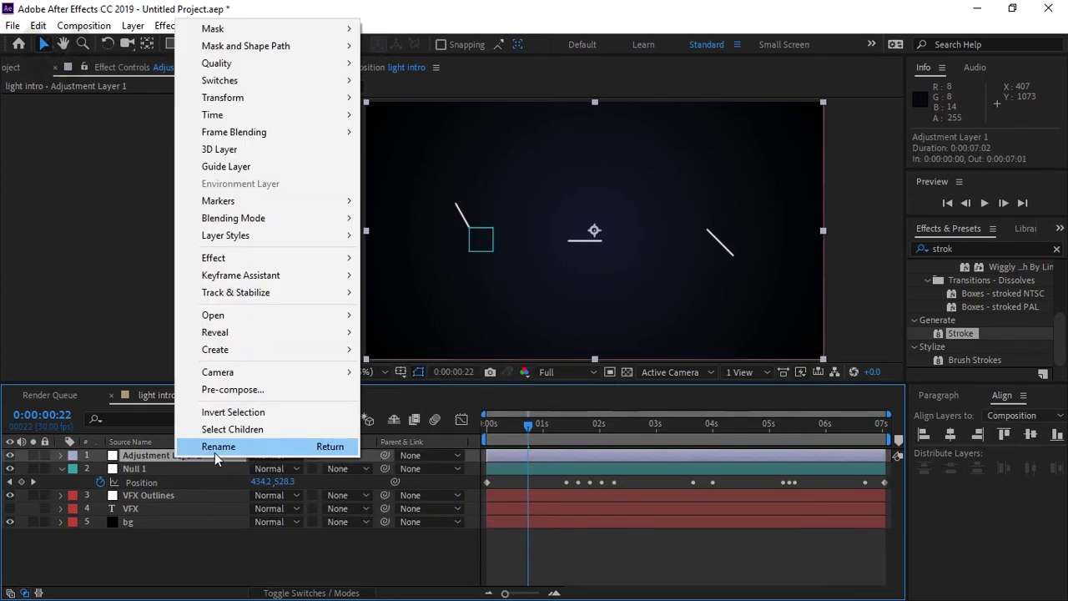
pyautogui.click(215, 449)
pyautogui.write('ligh')
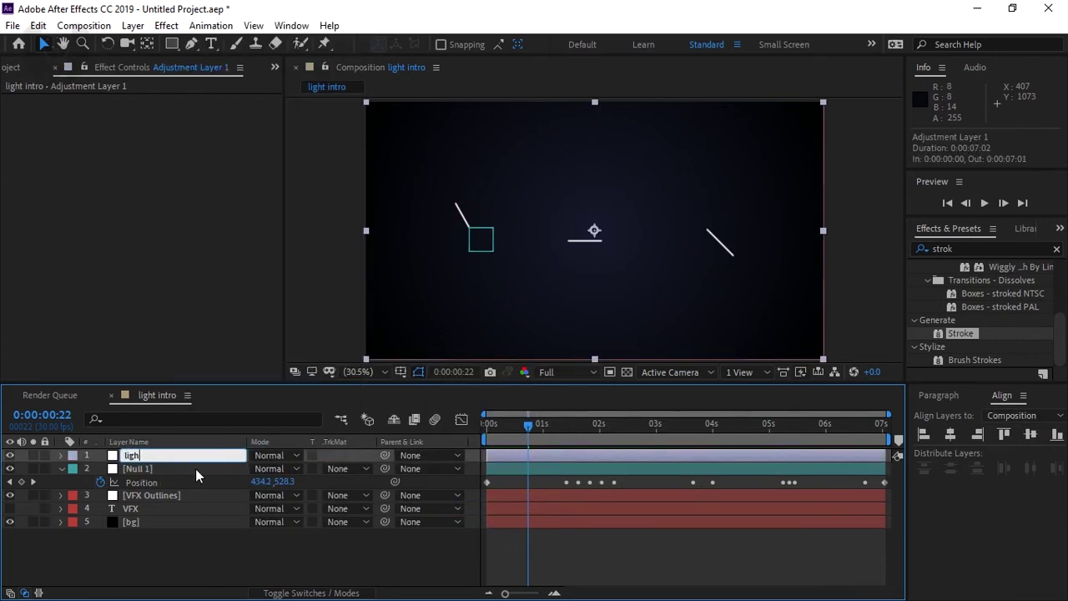
pyautogui.write('t')
pyautogui.click(193, 556)
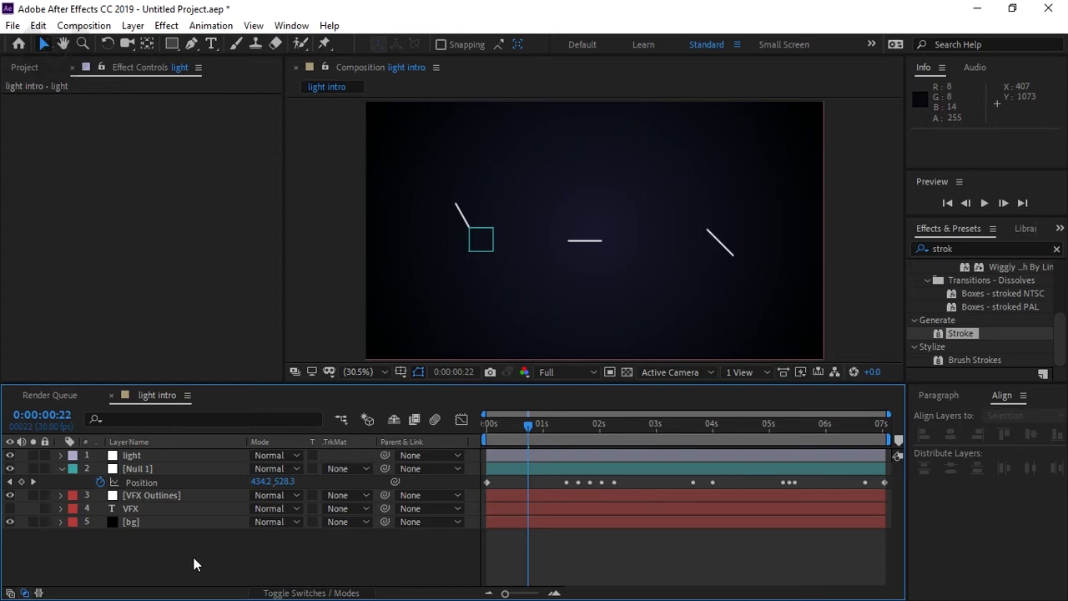
# Search Effects & Presets for 'len' and select Lens Flare.
pyautogui.click(963, 248)
pyautogui.write('lenc')
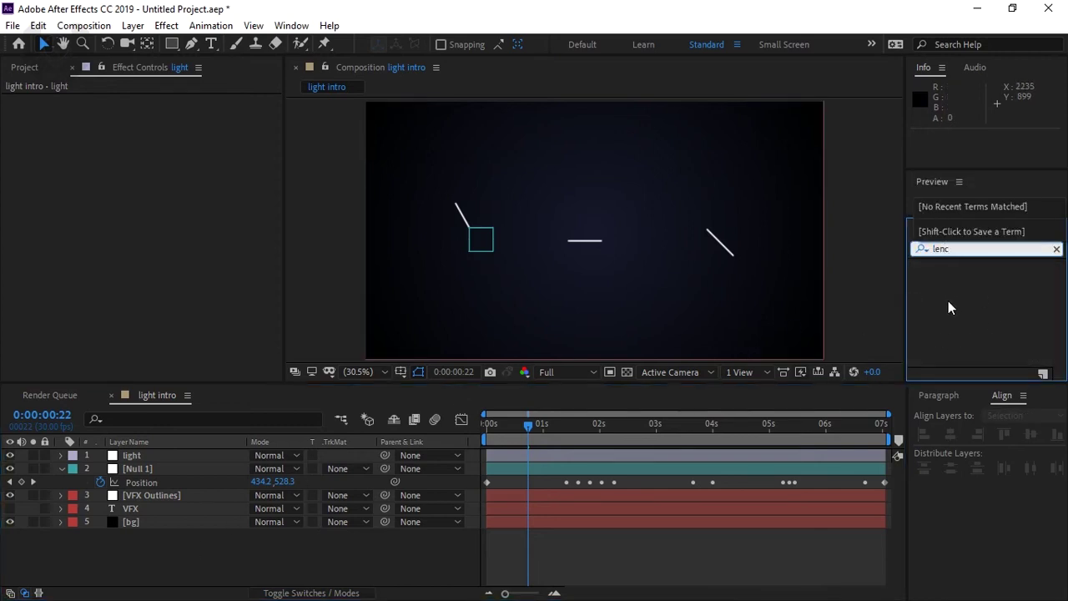
pyautogui.press('BackSpace')
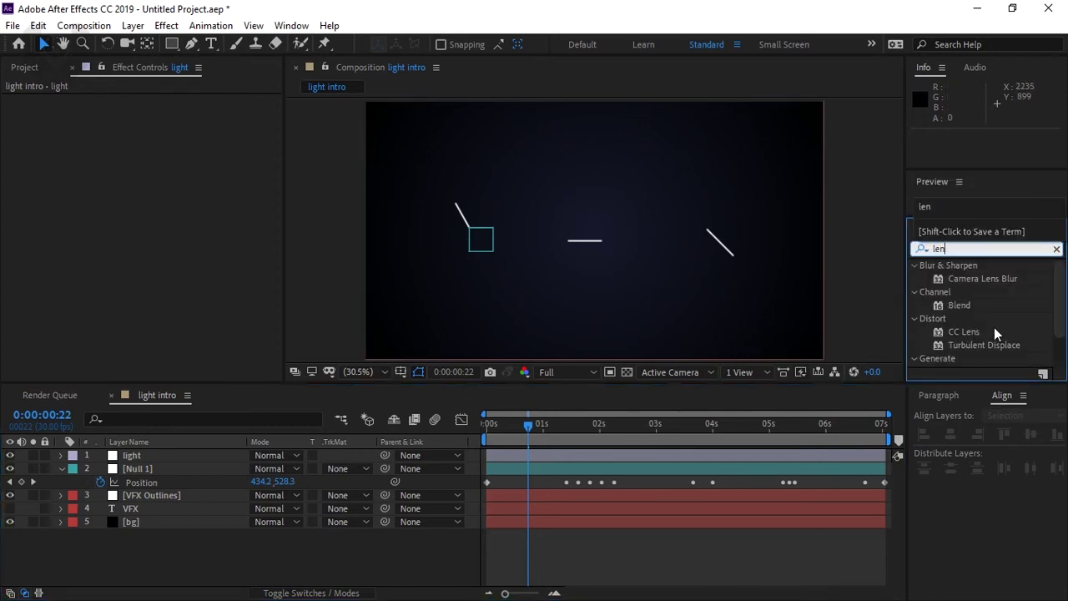
pyautogui.scroll(-3, 1053, 334)
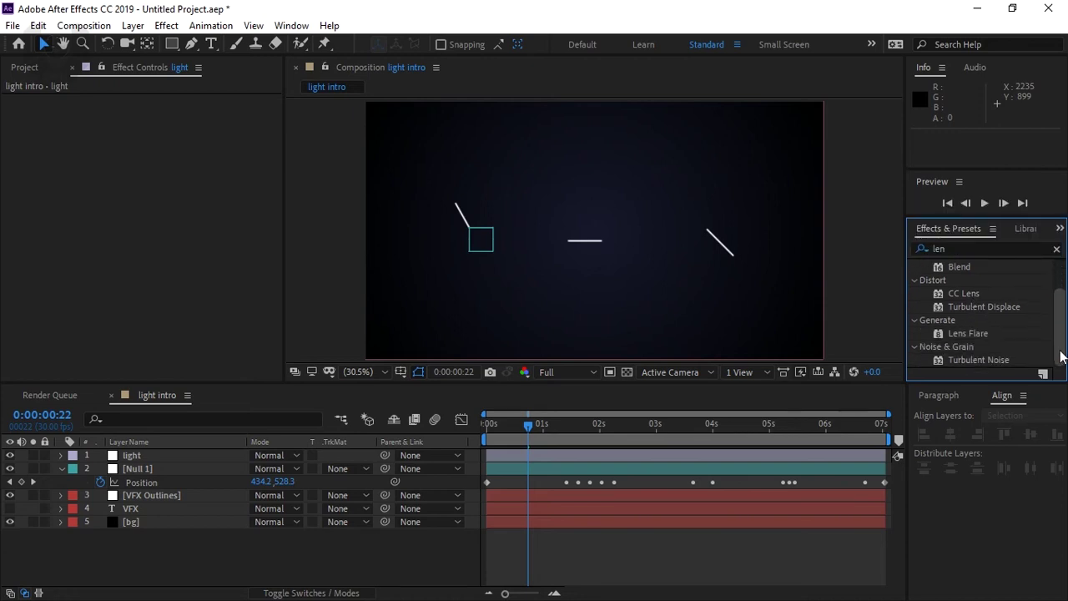
pyautogui.click(975, 333)
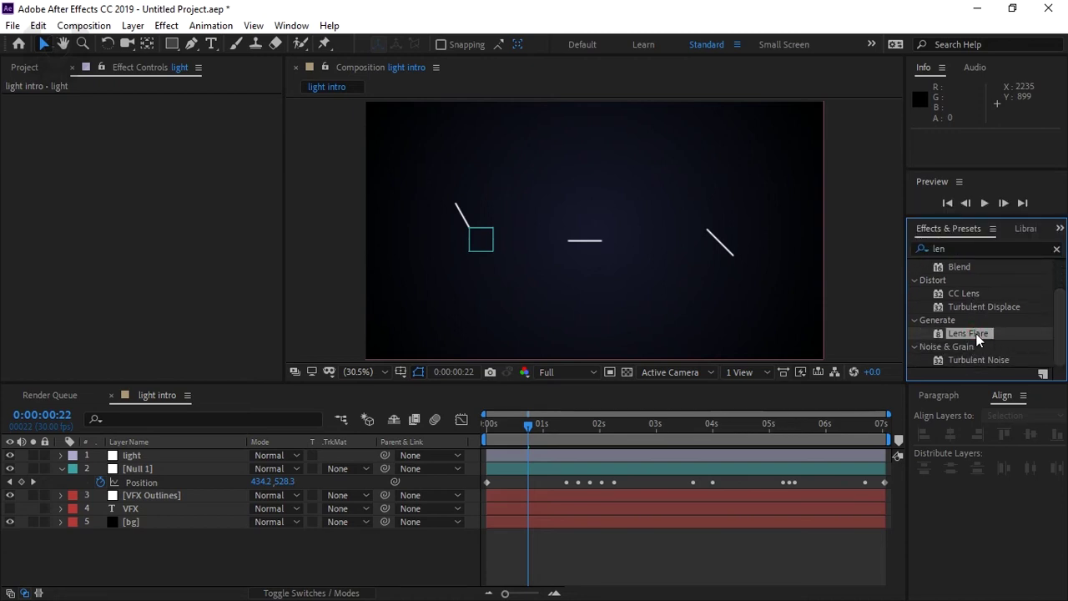
# Apply Lens Flare to the light layer with a 105mm Prime lens at 30% Flare Brightness.
pyautogui.moveTo(976, 335); pyautogui.dragTo(202, 453)
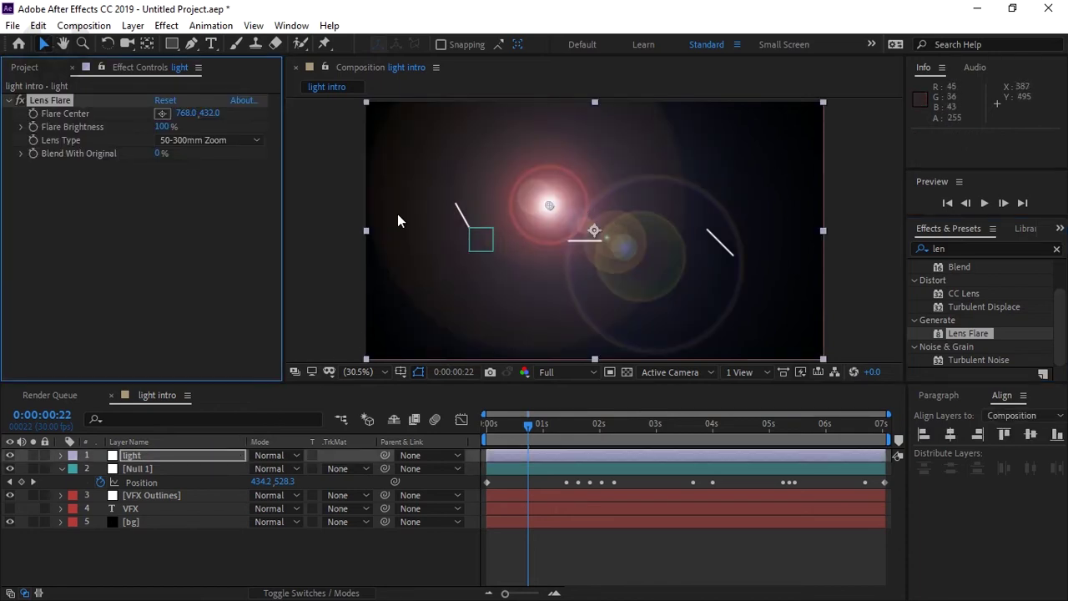
pyautogui.click(194, 141)
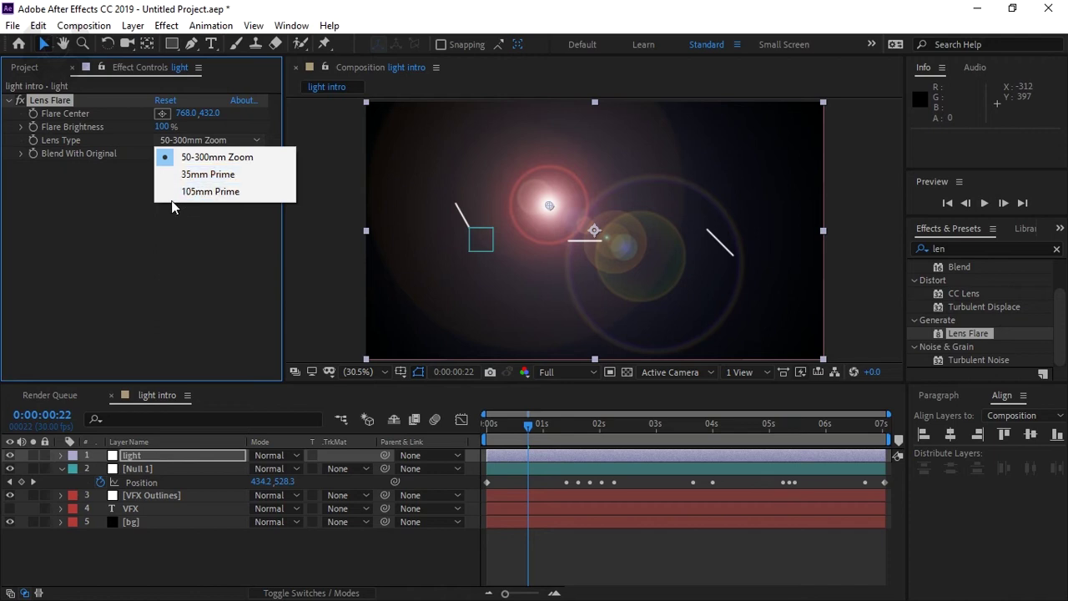
pyautogui.click(192, 176)
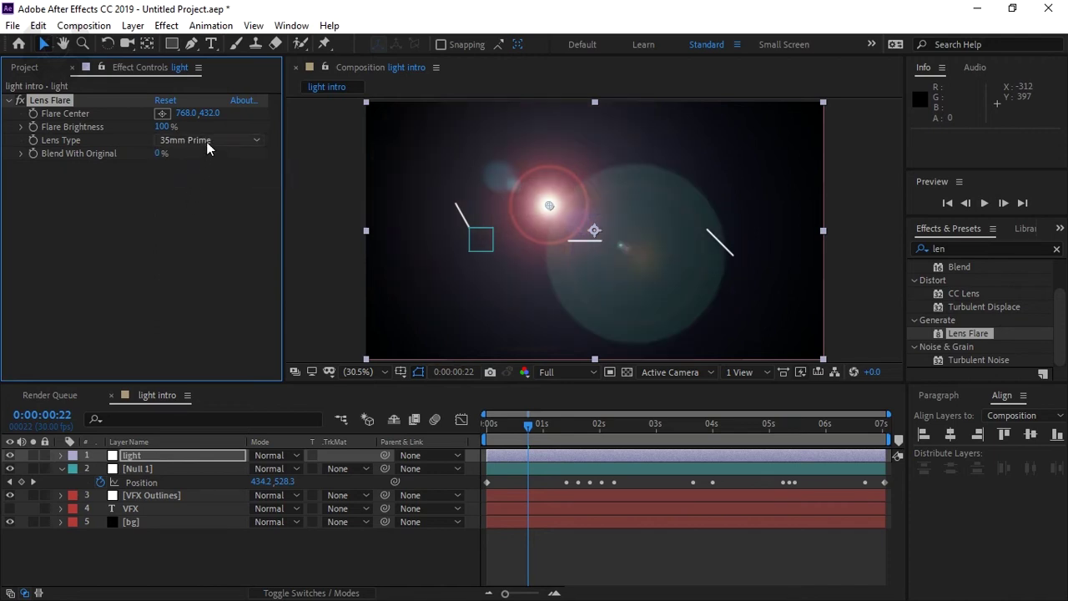
pyautogui.click(207, 141)
pyautogui.click(202, 192)
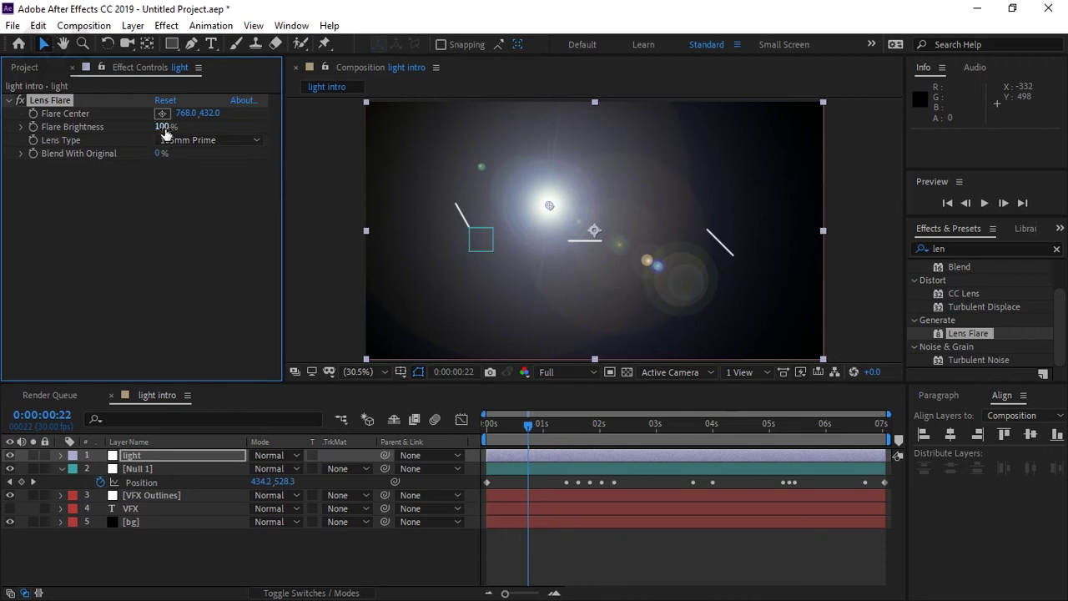
pyautogui.moveTo(129, 131); pyautogui.dragTo(108, 135)
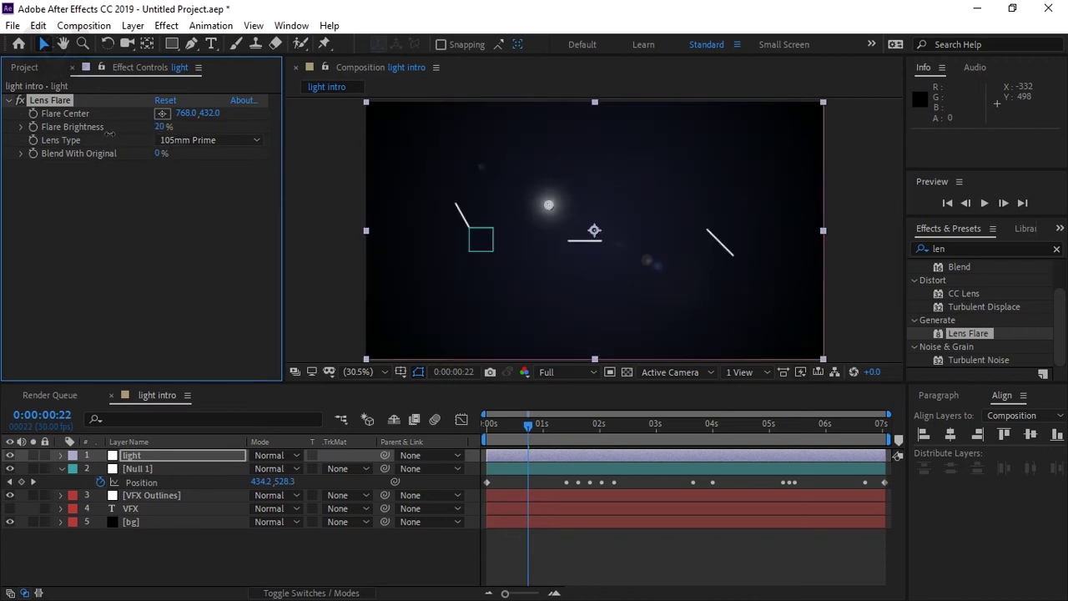
pyautogui.click(143, 208)
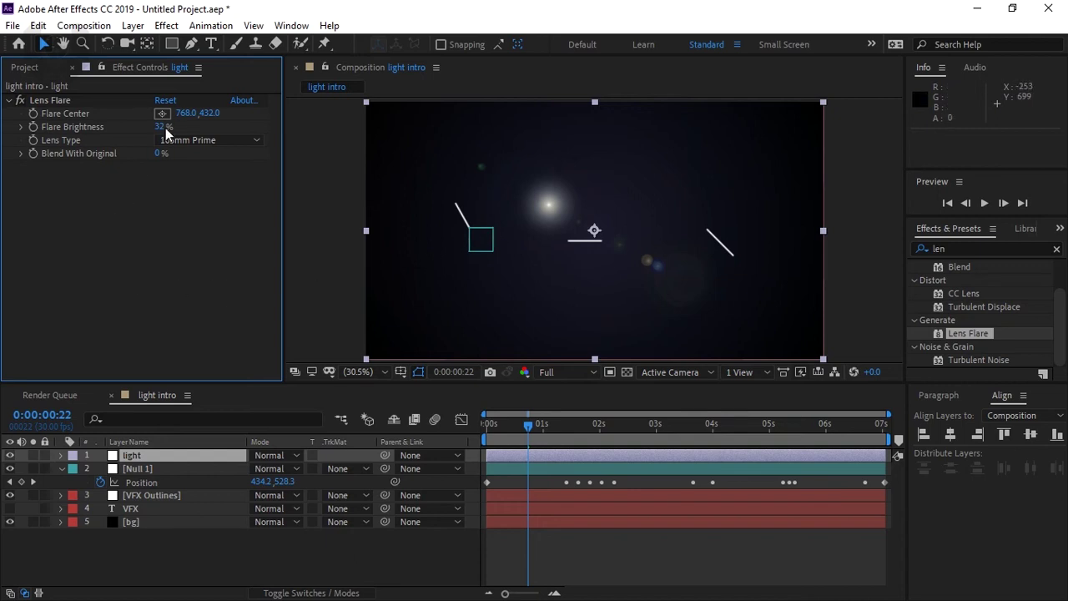
pyautogui.write('30')
pyautogui.press('Return')
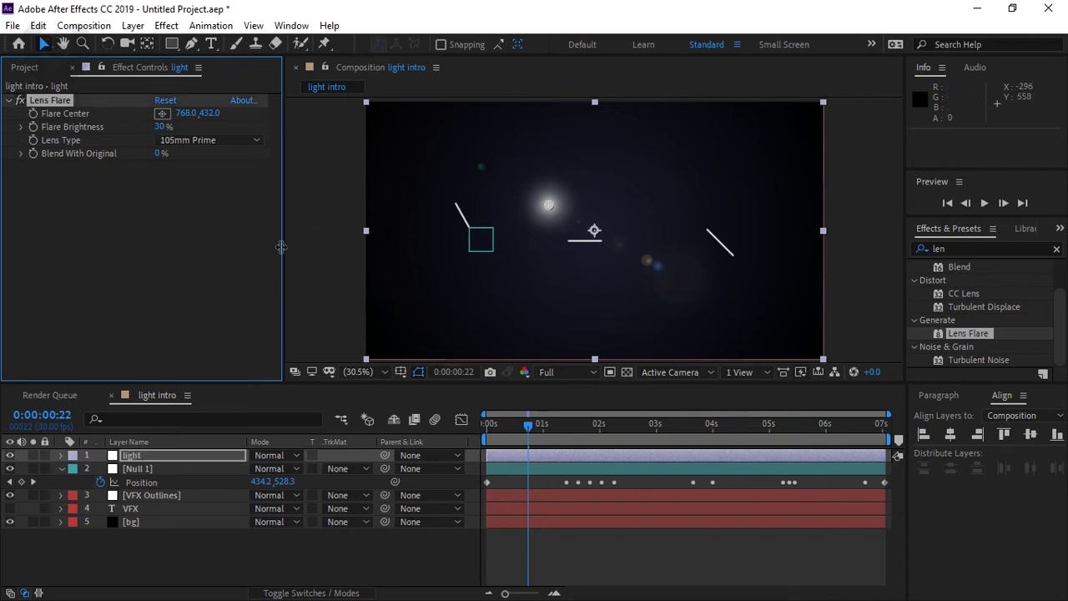
pyautogui.click(172, 294)
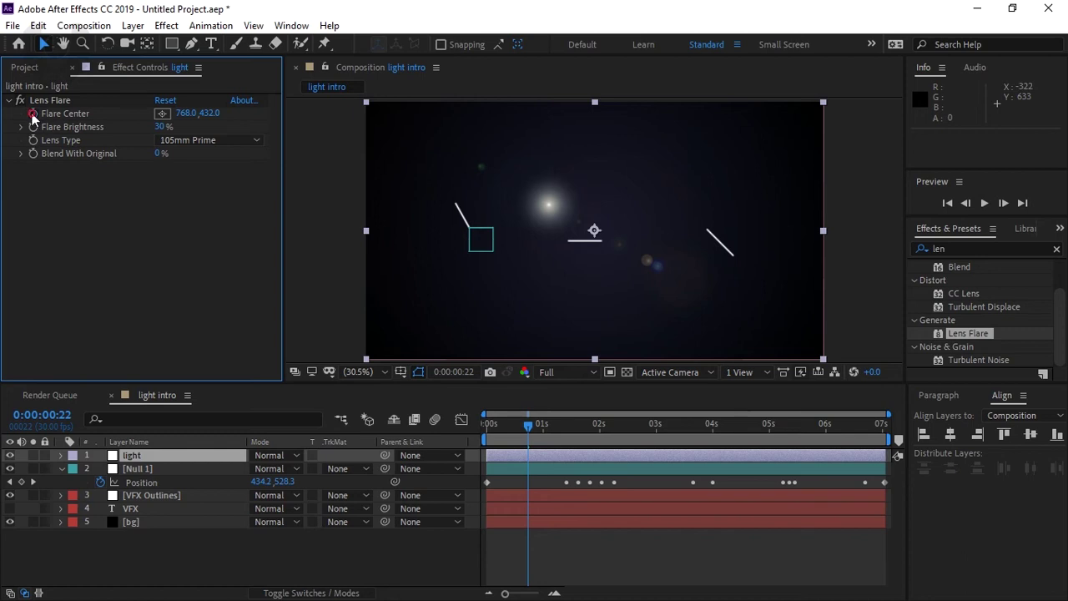
# Pickwhip a Flare Center expression to Null 1's Position and scrub to confirm it follows.
pyautogui.moveTo(32, 117); pyautogui.dragTo(32, 115)
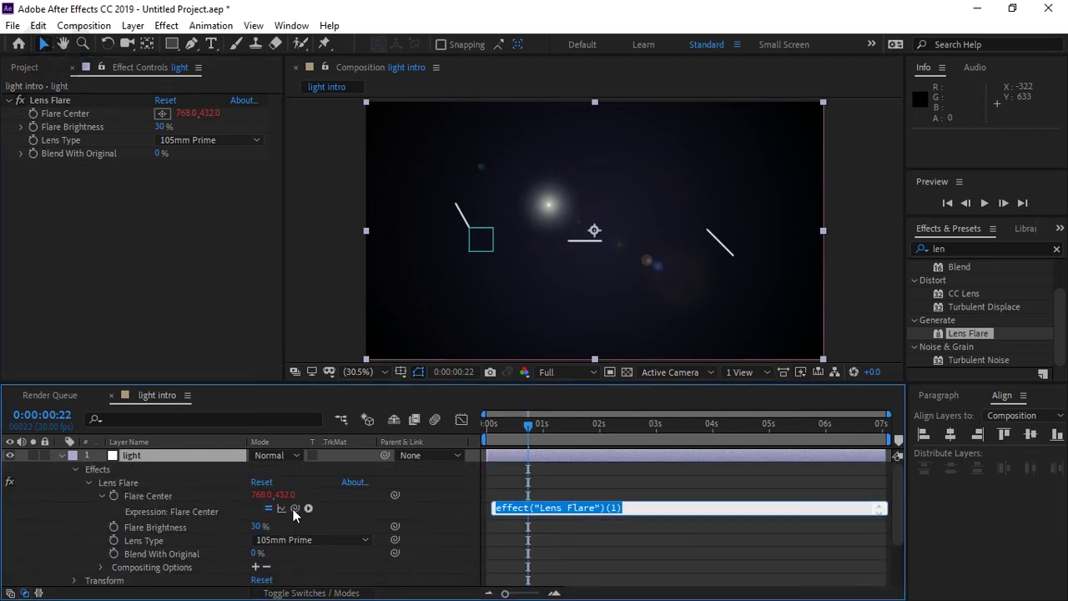
pyautogui.moveTo(297, 504); pyautogui.dragTo(310, 486)
pyautogui.moveTo(231, 491); pyautogui.dragTo(154, 554)
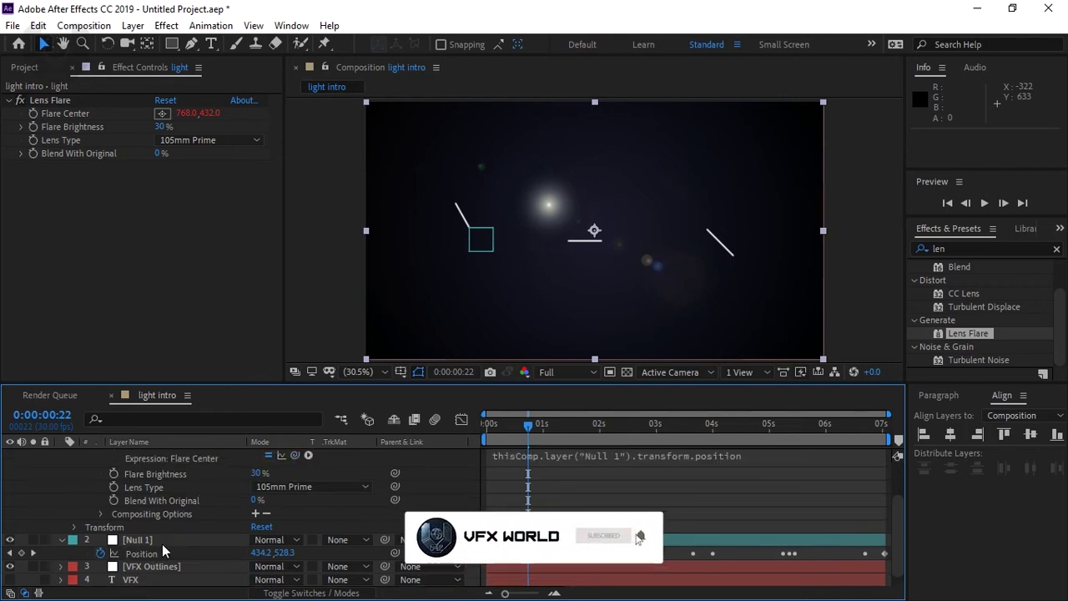
pyautogui.moveTo(528, 423)
pyautogui.mouseDown()
pyautogui.moveTo(548, 428)
pyautogui.moveTo(490, 434)
pyautogui.moveTo(538, 436)
pyautogui.mouseUp()
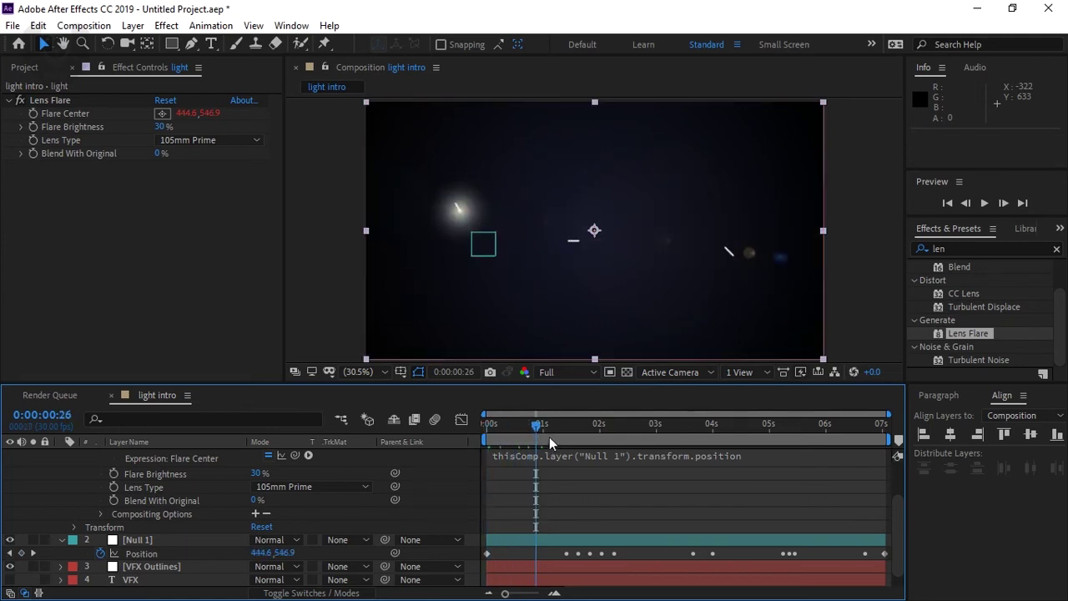
# Drop the preview resolution to Quarter and move to about one second.
pyautogui.click(605, 431)
pyautogui.click(546, 372)
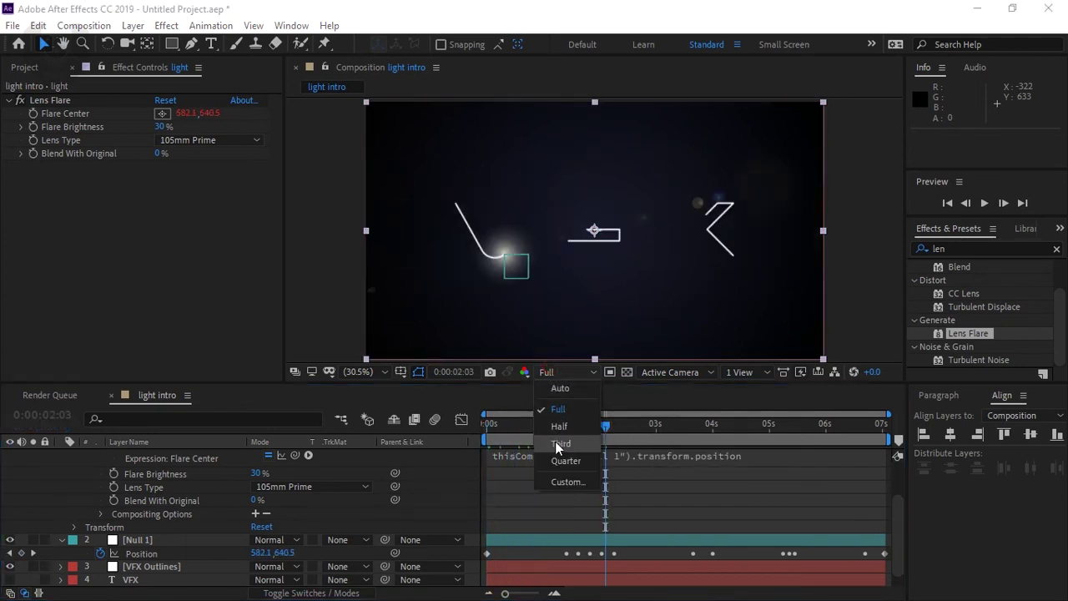
pyautogui.click(556, 465)
pyautogui.moveTo(587, 431)
pyautogui.mouseDown()
pyautogui.moveTo(517, 418)
pyautogui.moveTo(597, 437)
pyautogui.moveTo(740, 418)
pyautogui.moveTo(550, 429)
pyautogui.mouseUp()
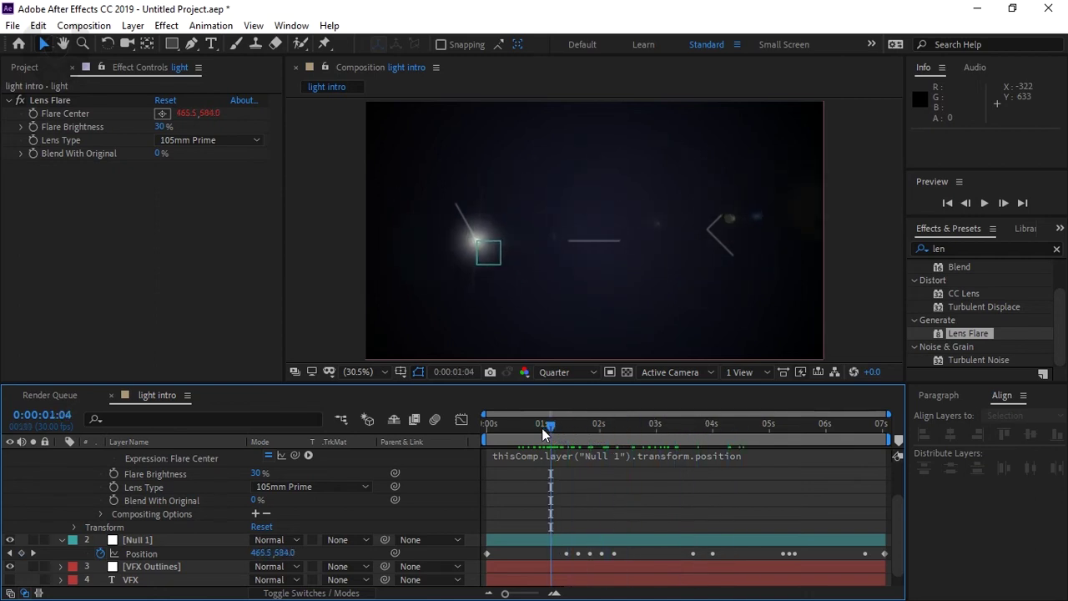
# Set Flare Brightness to 25% and preview the flare travelling along the outlines.
pyautogui.click(160, 127)
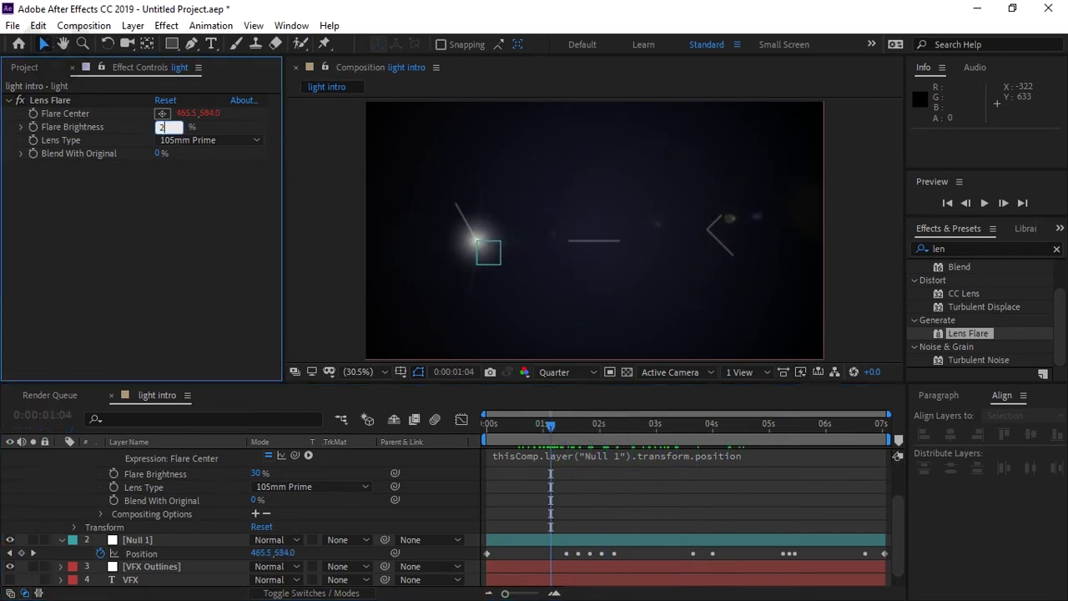
pyautogui.write('25')
pyautogui.press('Return')
pyautogui.click(172, 323)
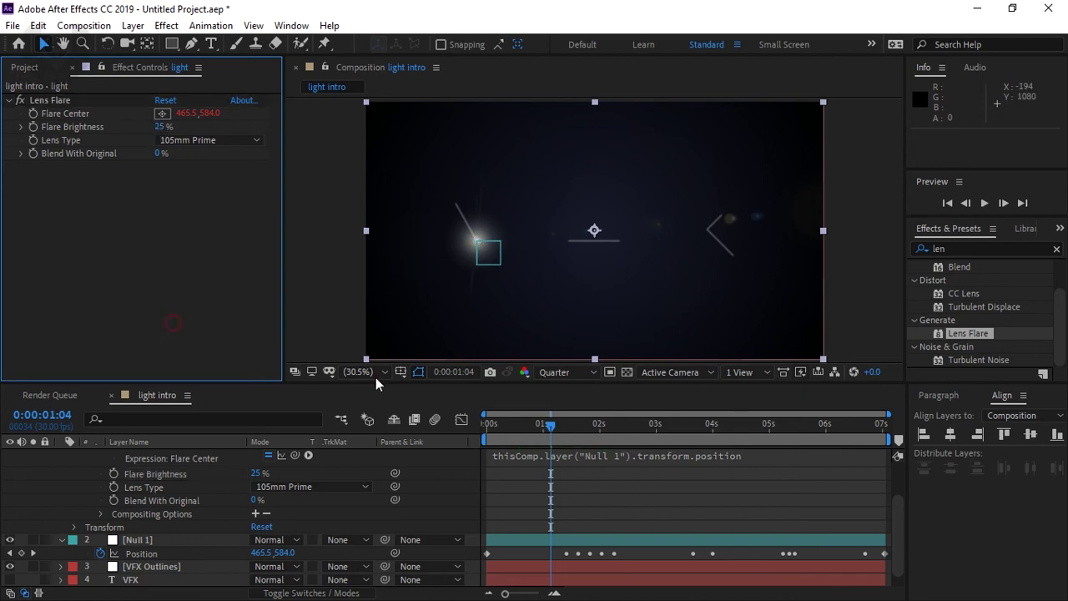
pyautogui.moveTo(526, 423)
pyautogui.mouseDown()
pyautogui.moveTo(493, 426)
pyautogui.moveTo(645, 453)
pyautogui.moveTo(728, 437)
pyautogui.moveTo(557, 429)
pyautogui.moveTo(683, 436)
pyautogui.mouseUp()
# Collapse the light and Null 1 layers and return the preview to Full resolution.
pyautogui.click(464, 486)
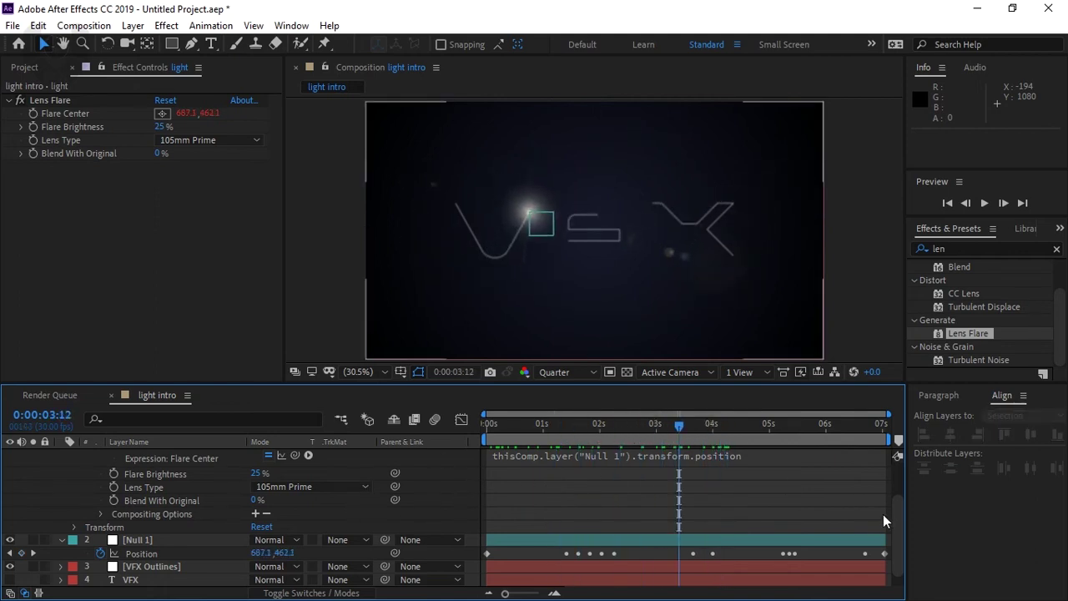
pyautogui.moveTo(898, 509); pyautogui.dragTo(258, 446)
pyautogui.click(61, 456)
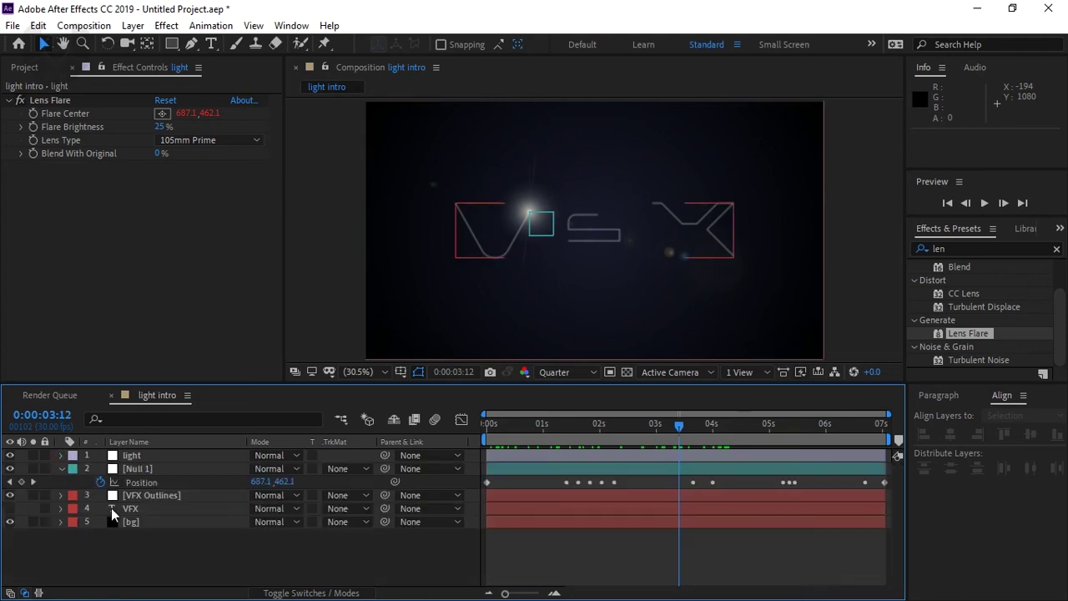
pyautogui.click(61, 468)
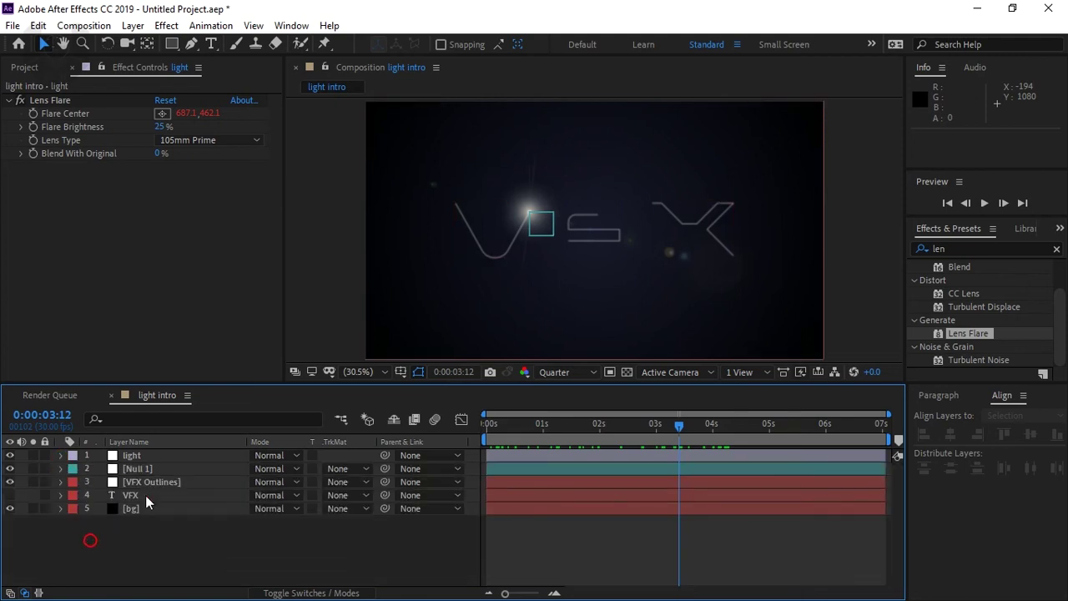
pyautogui.click(562, 372)
pyautogui.click(568, 406)
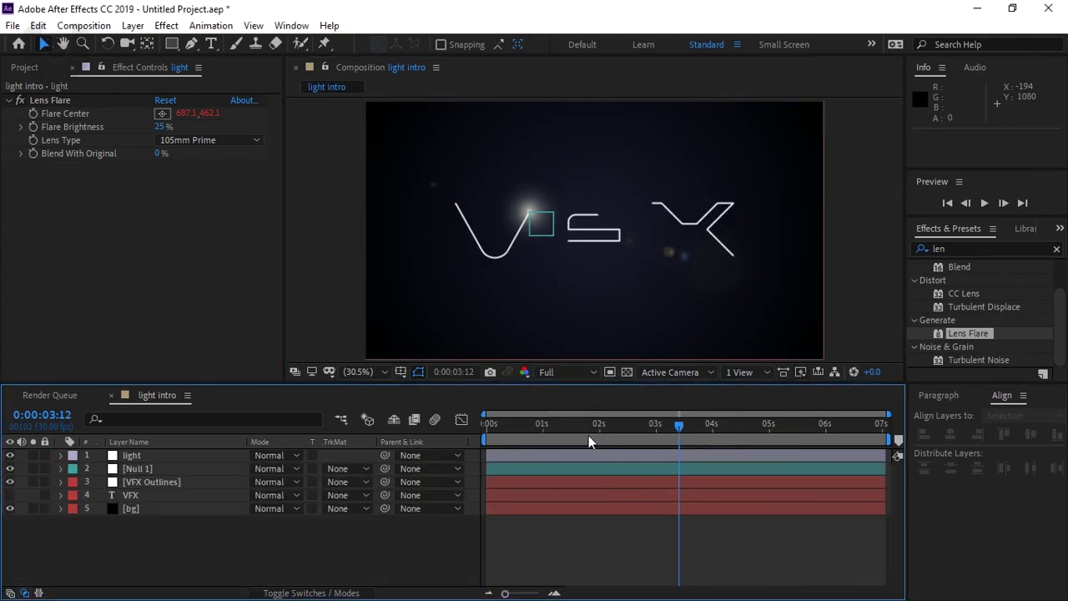
# Hide the Null 1 layer and move the playhead back to about 2:03.
pyautogui.moveTo(588, 434); pyautogui.dragTo(564, 424)
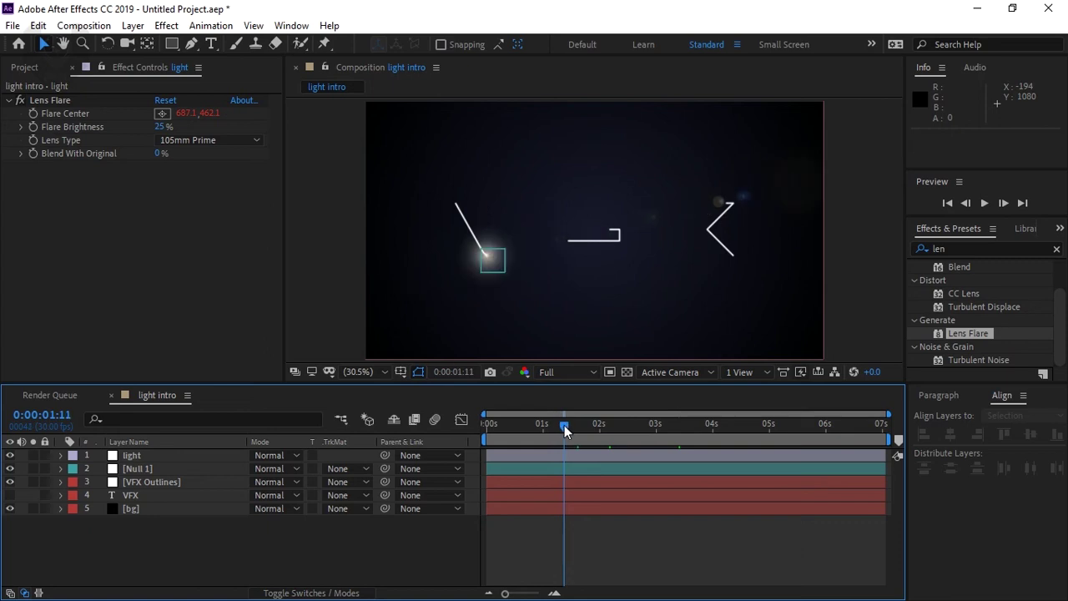
pyautogui.click(643, 432)
pyautogui.moveTo(9, 482); pyautogui.dragTo(10, 470)
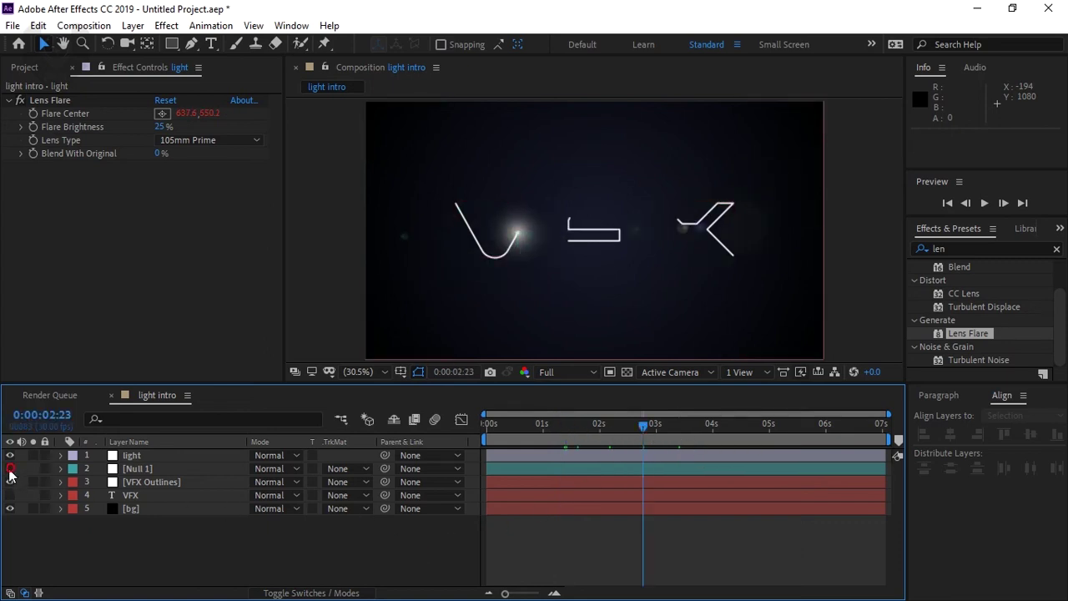
pyautogui.moveTo(642, 432); pyautogui.dragTo(605, 422)
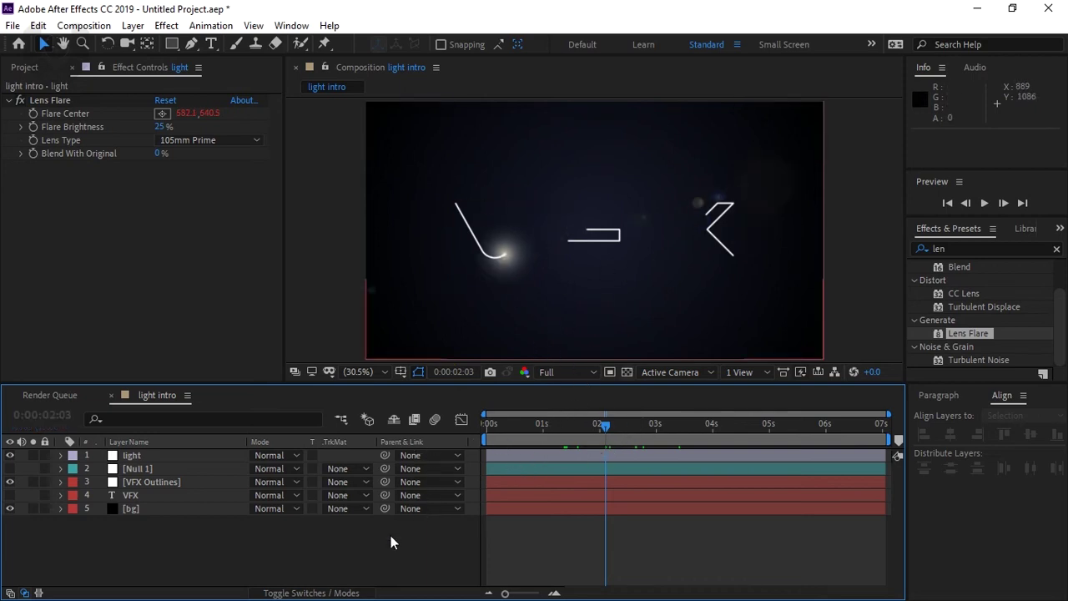
# Add a new adjustment layer on top and apply Curves to it via a 'curv' search.
pyautogui.rightClick(218, 542)
pyautogui.moveTo(283, 384)
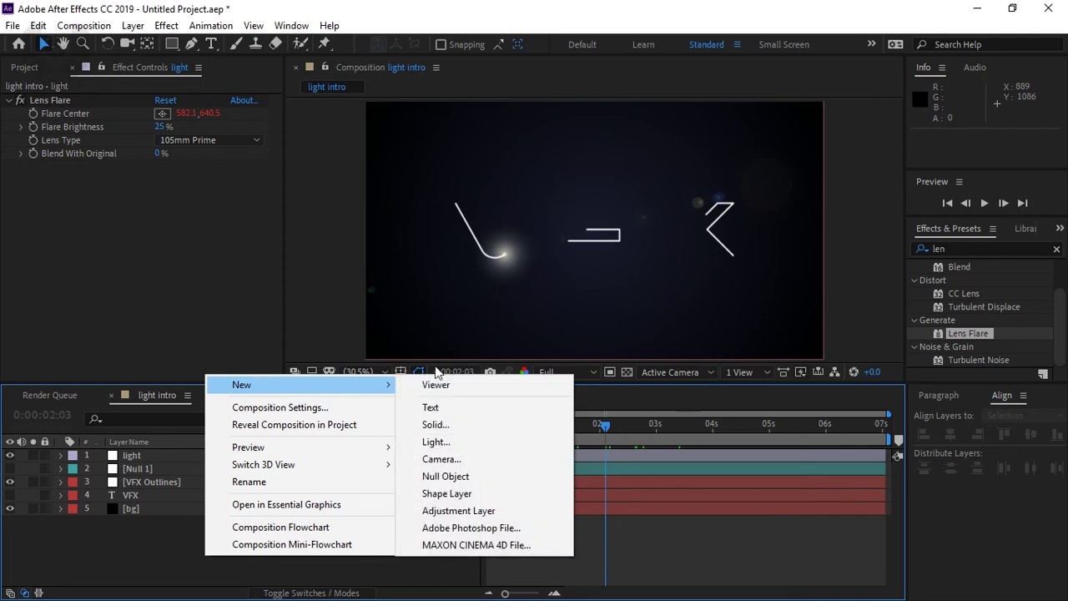
pyautogui.click(484, 510)
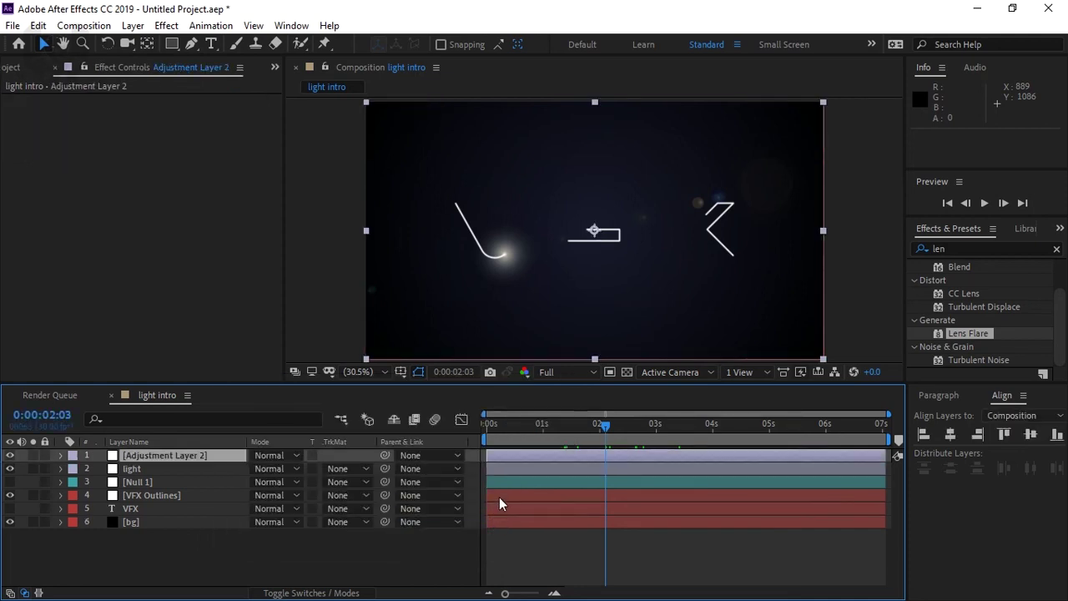
pyautogui.click(952, 250)
pyautogui.write('curv')
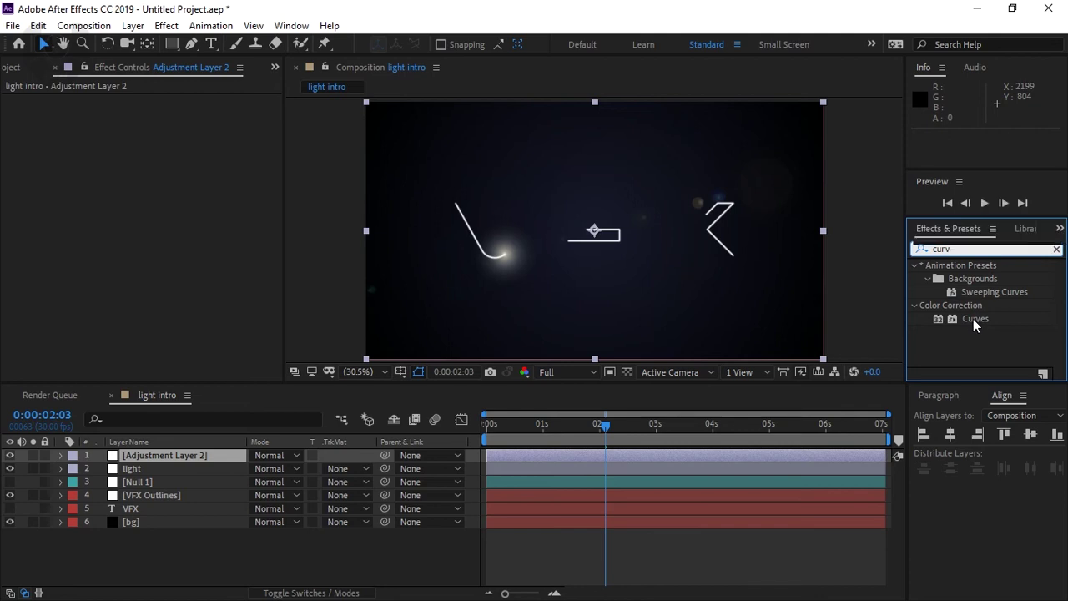
pyautogui.moveTo(974, 324); pyautogui.dragTo(204, 456)
# Bend the Curves Blue channel up and the Red channel down.
pyautogui.click(209, 113)
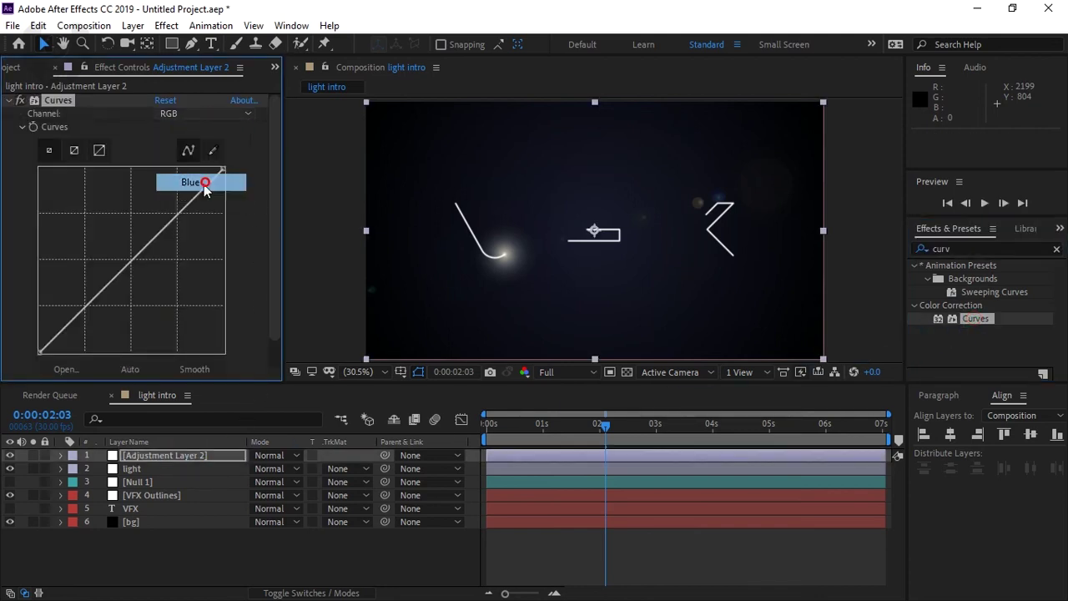
pyautogui.click(205, 181)
pyautogui.moveTo(124, 268); pyautogui.dragTo(122, 260)
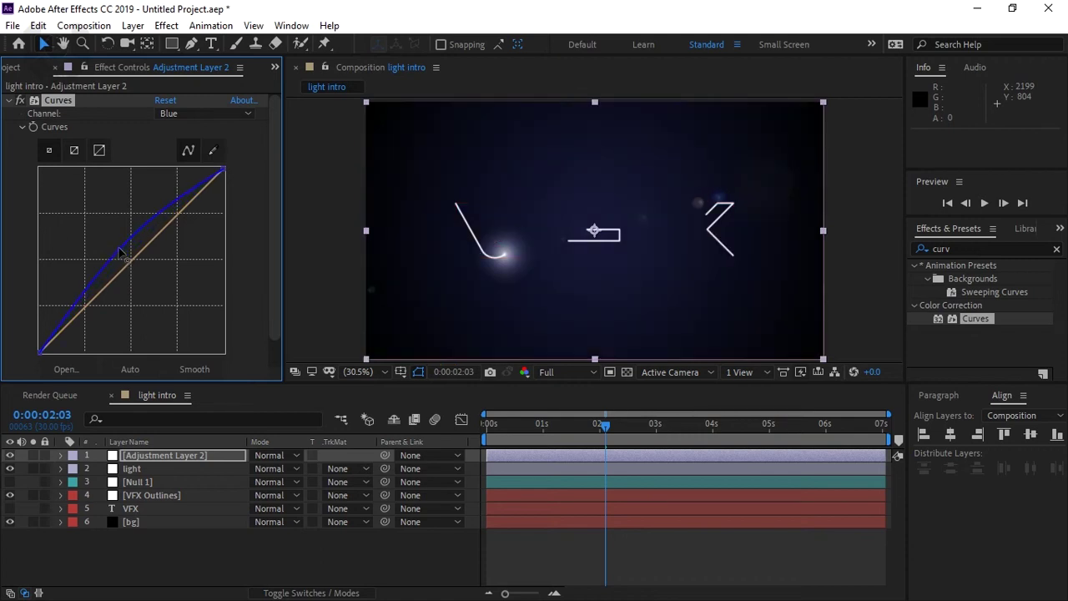
pyautogui.click(209, 113)
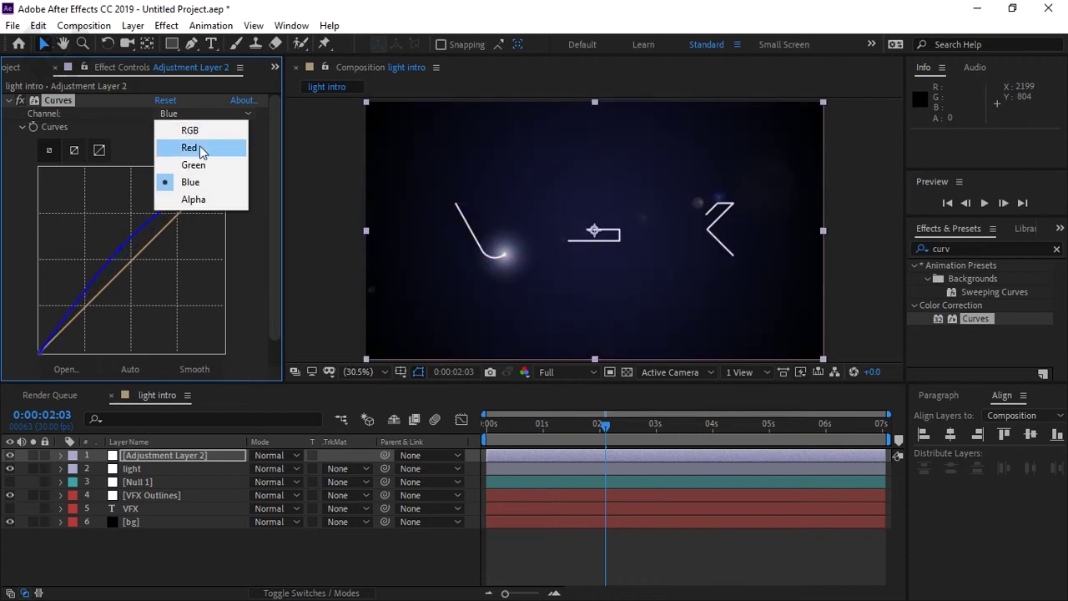
pyautogui.click(201, 148)
pyautogui.moveTo(136, 255); pyautogui.dragTo(150, 290)
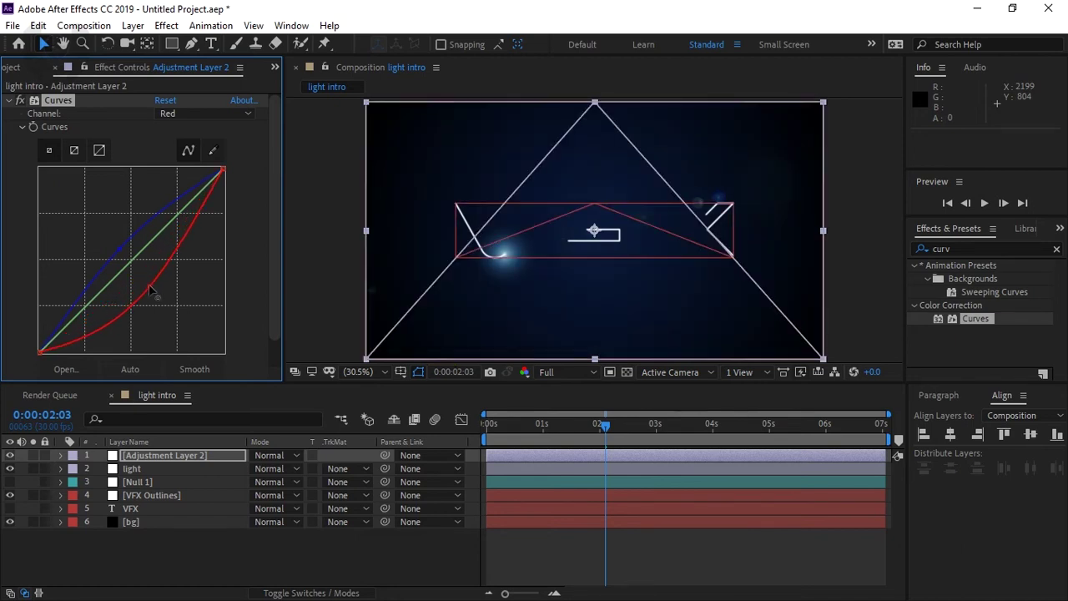
pyautogui.click(205, 116)
pyautogui.click(190, 182)
# Keep the adjustment layer at the top of the stack and jump to about 4:21.
pyautogui.click(171, 459)
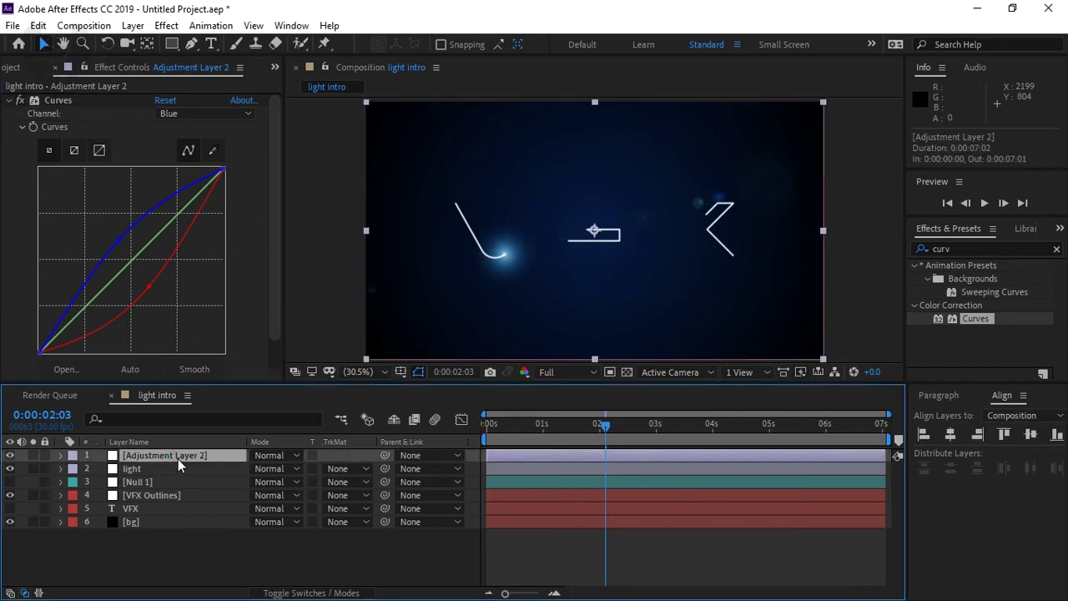
pyautogui.moveTo(177, 459); pyautogui.dragTo(178, 476)
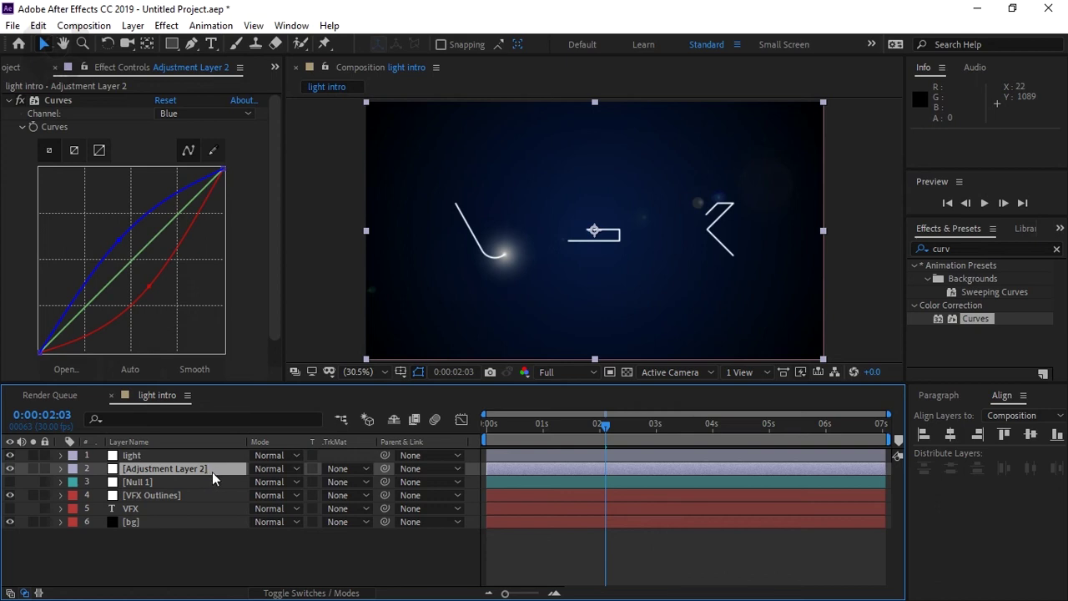
pyautogui.moveTo(213, 477); pyautogui.dragTo(213, 451)
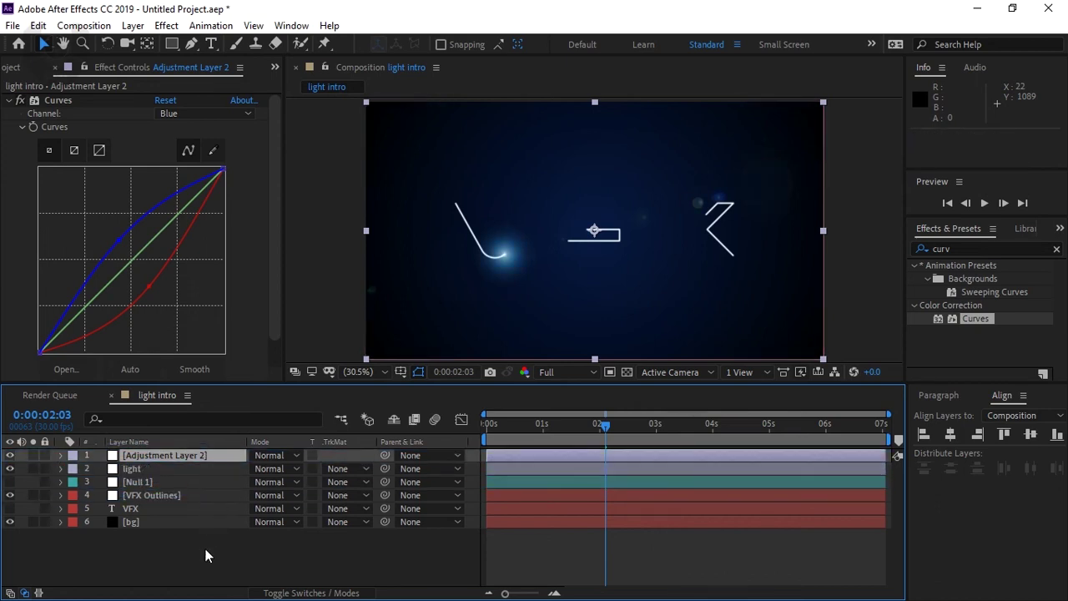
pyautogui.click(208, 555)
pyautogui.moveTo(657, 430); pyautogui.dragTo(752, 428)
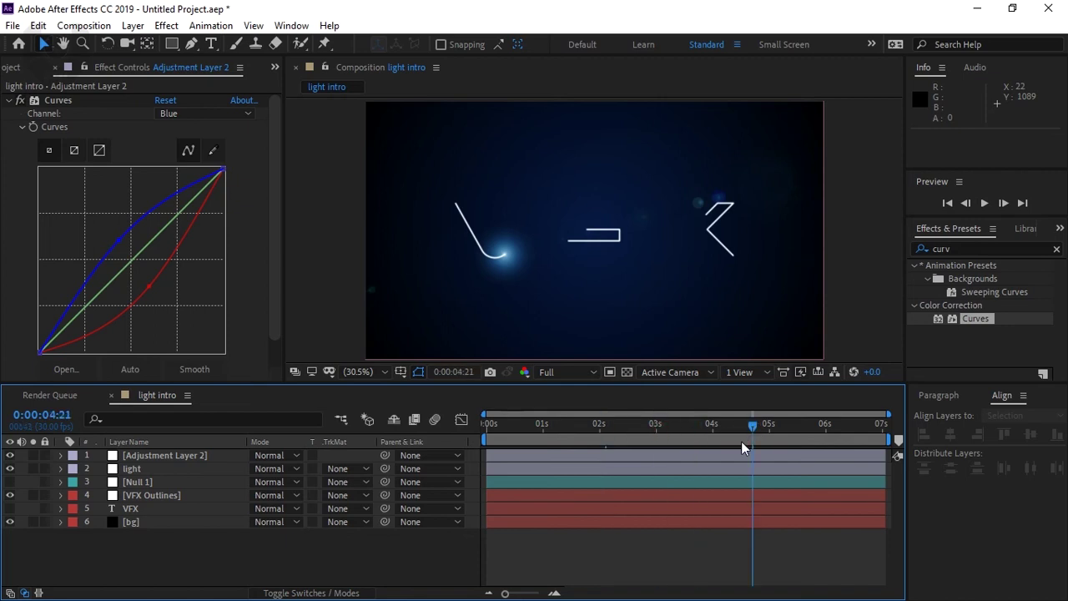
pyautogui.click(163, 495)
# Change the VFX Outlines Stroke colour to cyan 00D8FF, after briefly trying bright blue.
pyautogui.click(161, 155)
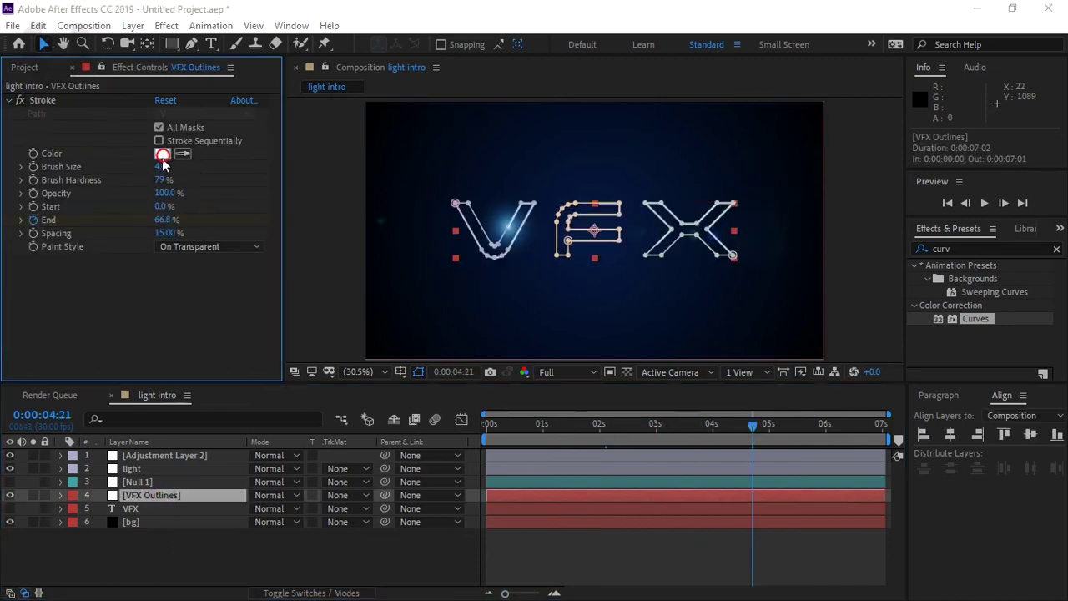
pyautogui.click(356, 445)
pyautogui.moveTo(324, 448); pyautogui.dragTo(417, 339)
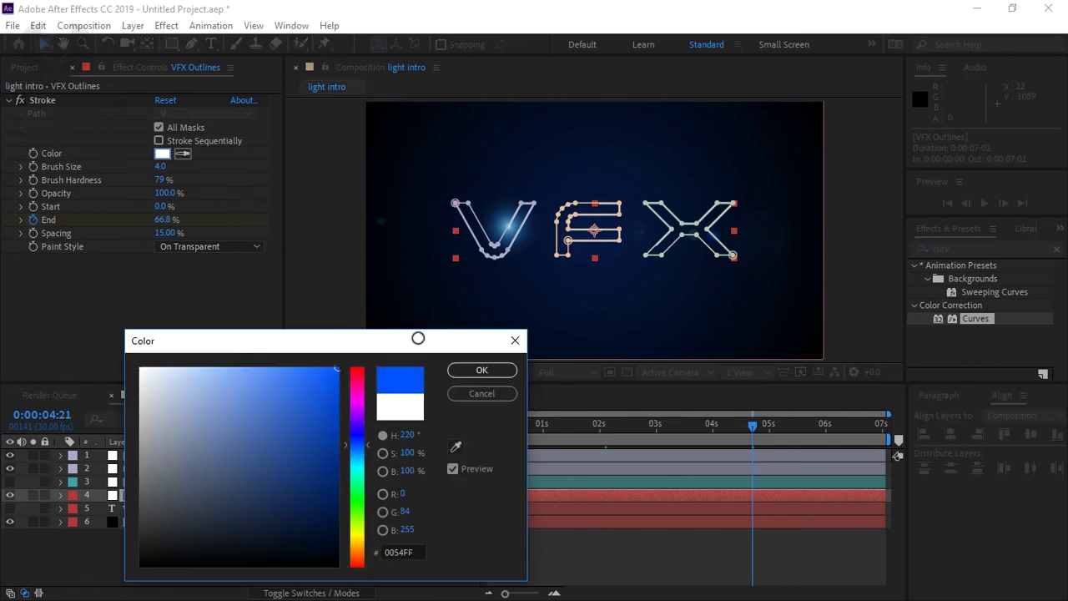
pyautogui.click(481, 370)
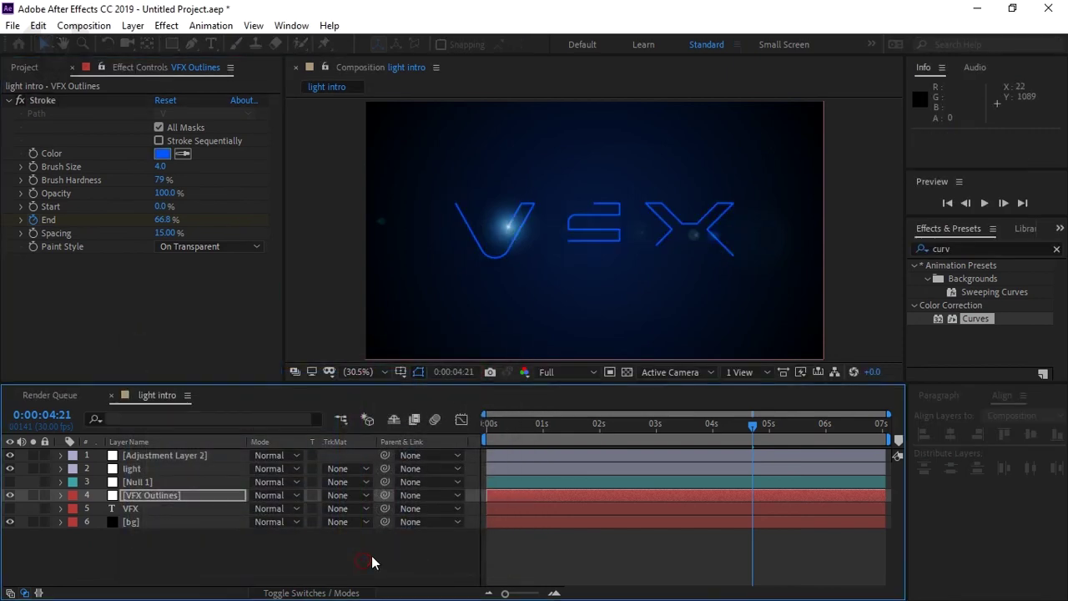
pyautogui.click(372, 556)
pyautogui.click(159, 152)
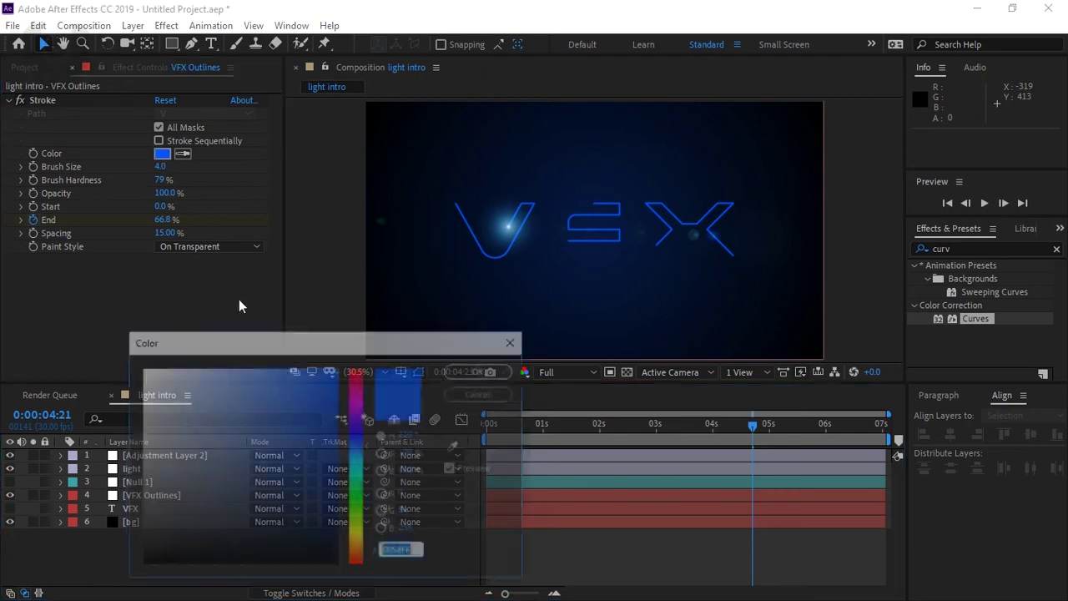
pyautogui.click(354, 473)
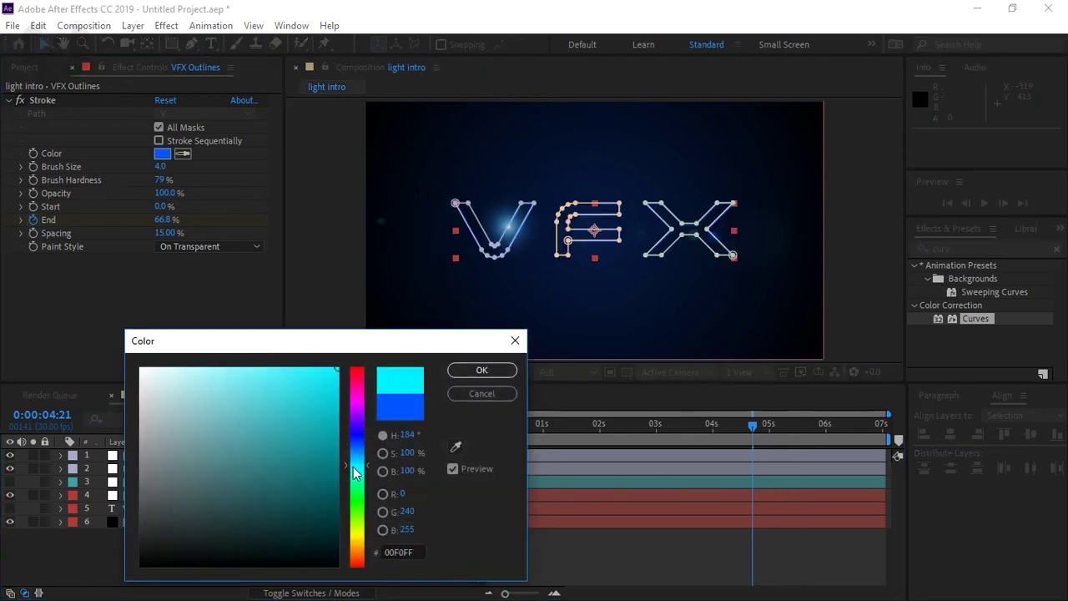
pyautogui.click(475, 372)
pyautogui.click(269, 557)
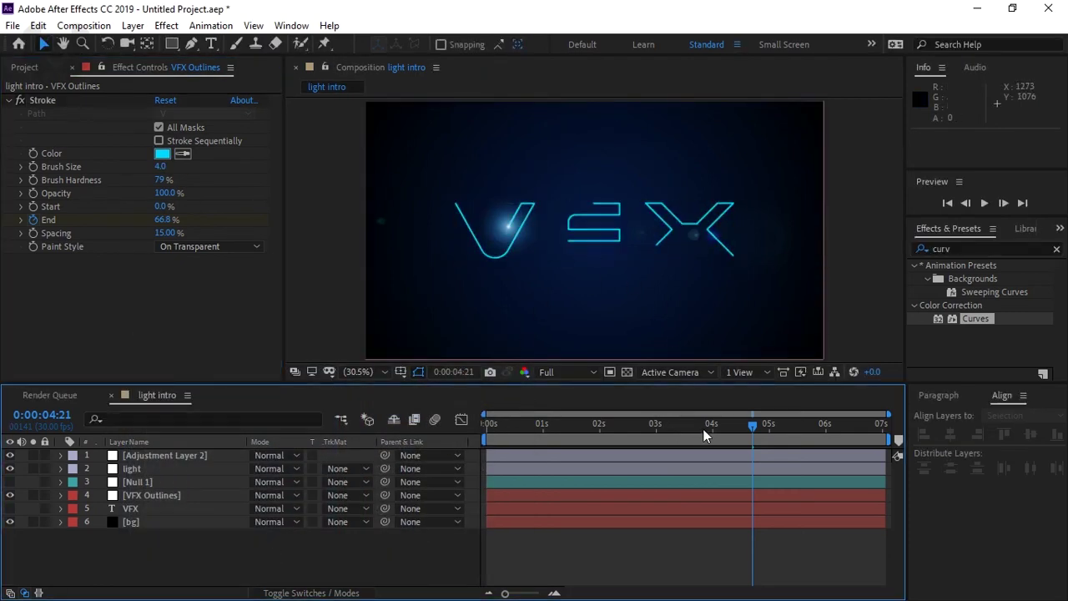
# Scrub to about six seconds to check the cyan strokes drawing on.
pyautogui.moveTo(704, 435); pyautogui.dragTo(639, 432)
pyautogui.click(793, 429)
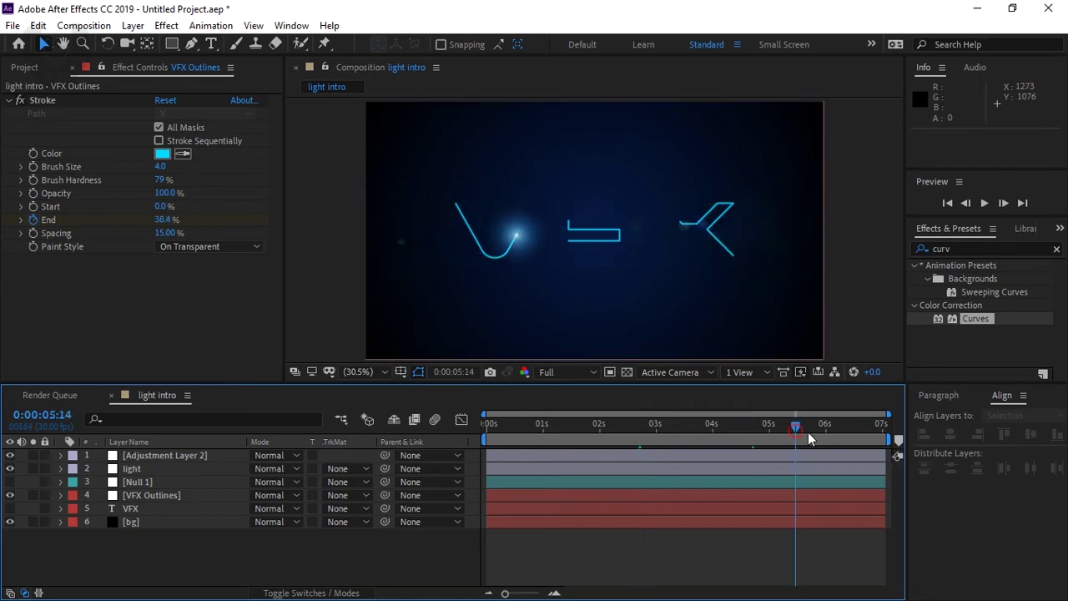
pyautogui.click(830, 429)
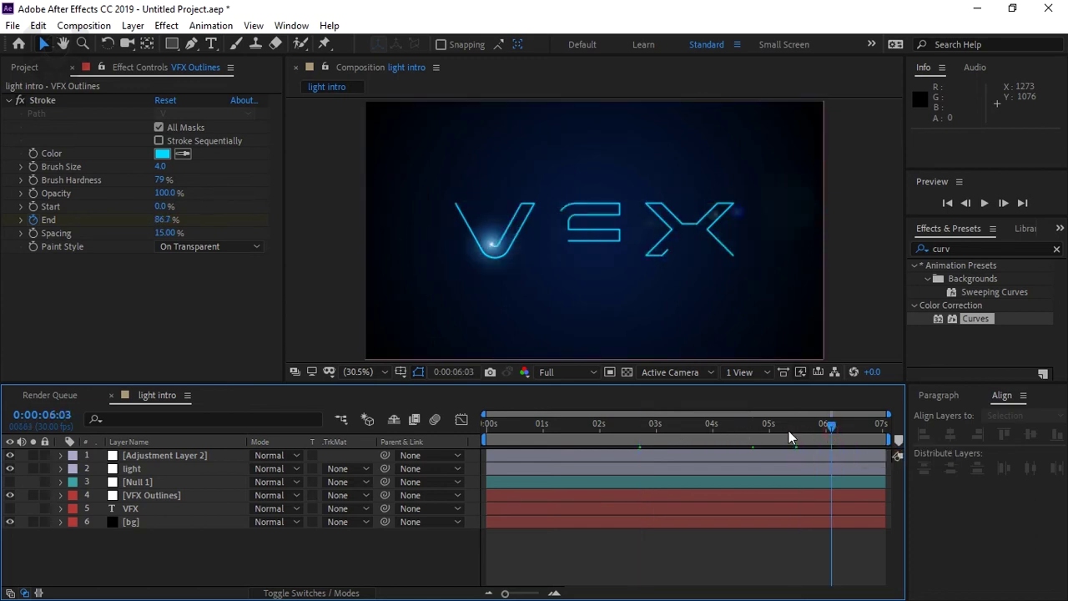
# Add a default black solid layer and move it down to sit just above bg.
pyautogui.rightClick(214, 564)
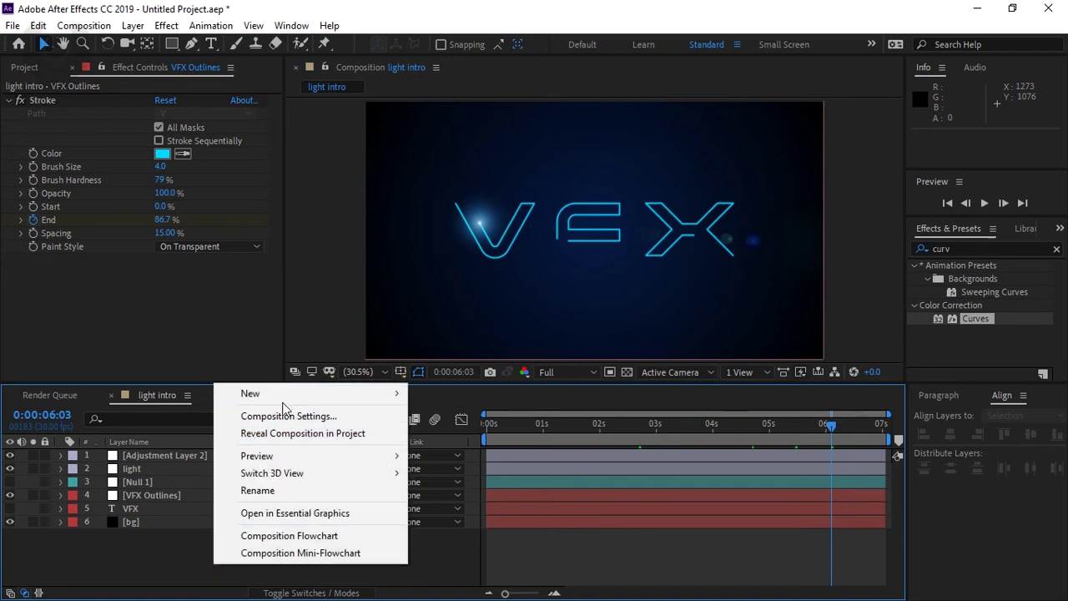
pyautogui.moveTo(276, 393)
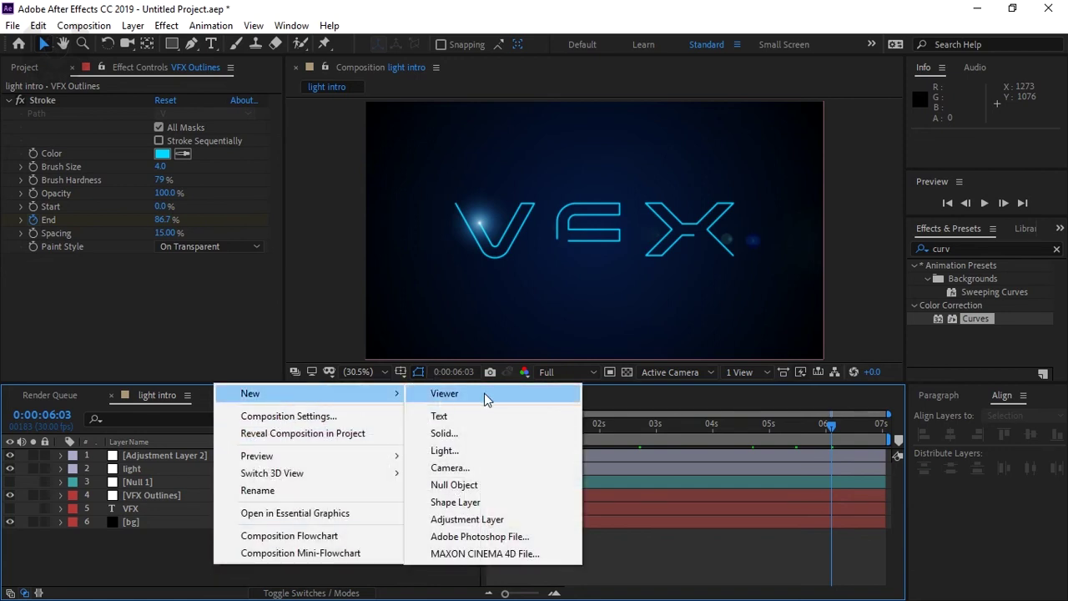
pyautogui.click(458, 434)
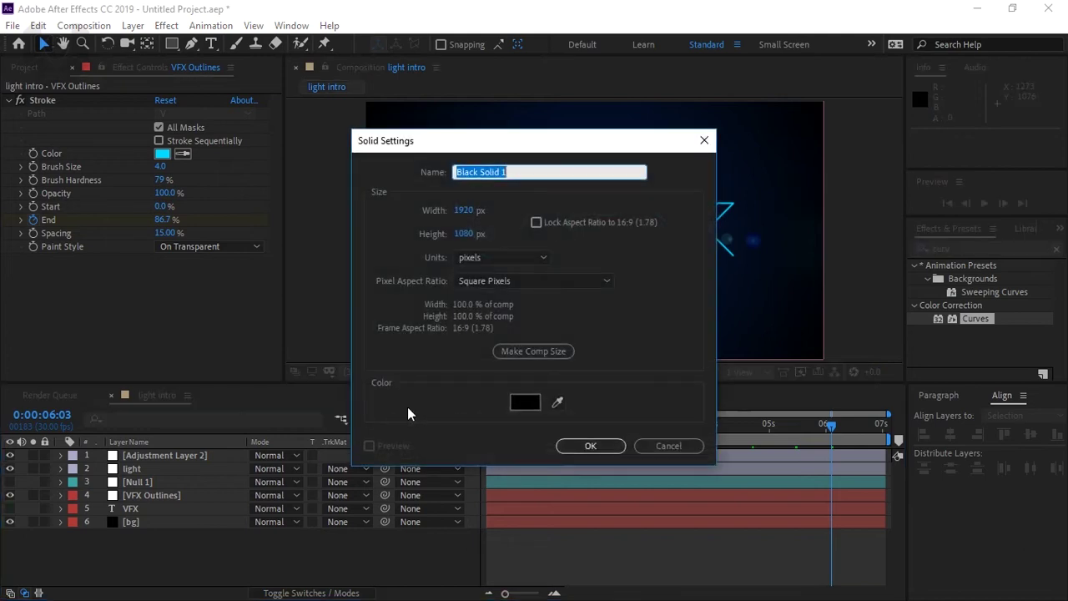
pyautogui.click(609, 448)
pyautogui.moveTo(169, 459); pyautogui.dragTo(161, 531)
# Apply the Grid effect to Black Solid 1, sized by width at 15.7.
pyautogui.click(912, 249)
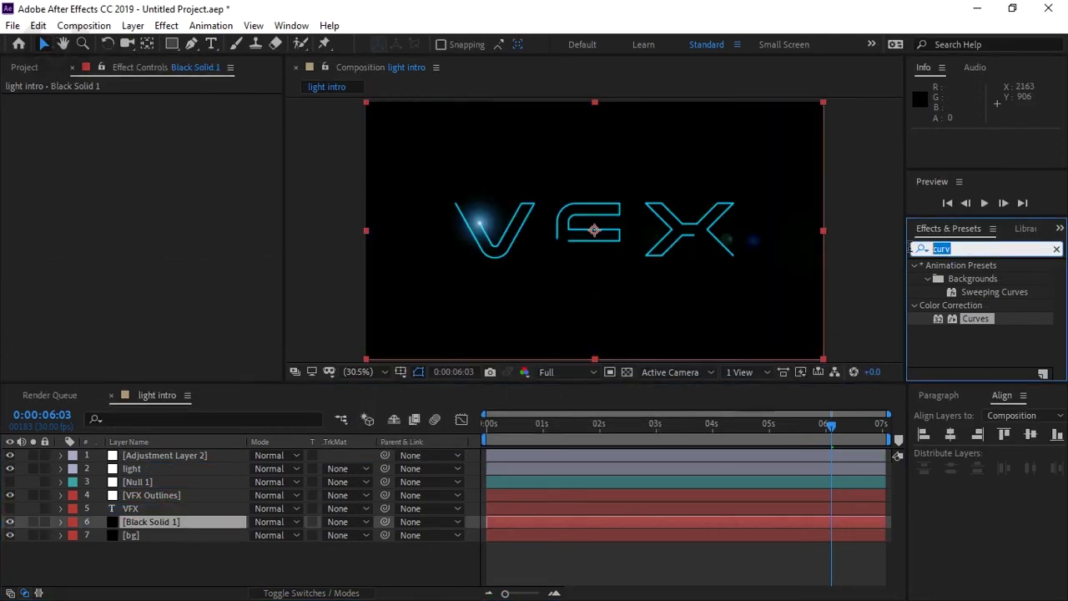
pyautogui.write('grid')
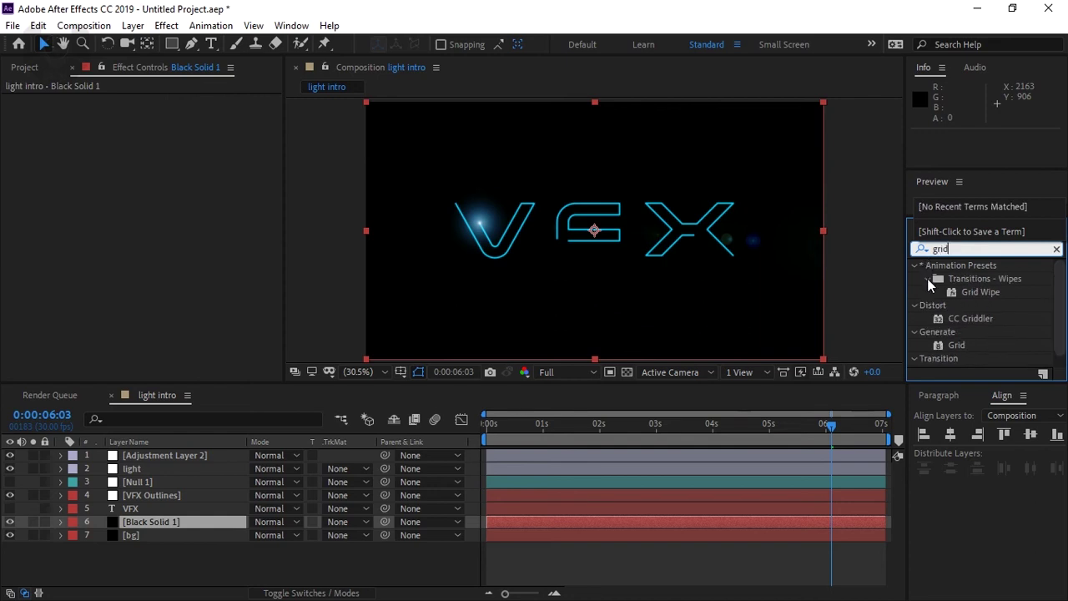
pyautogui.moveTo(957, 345); pyautogui.dragTo(148, 522)
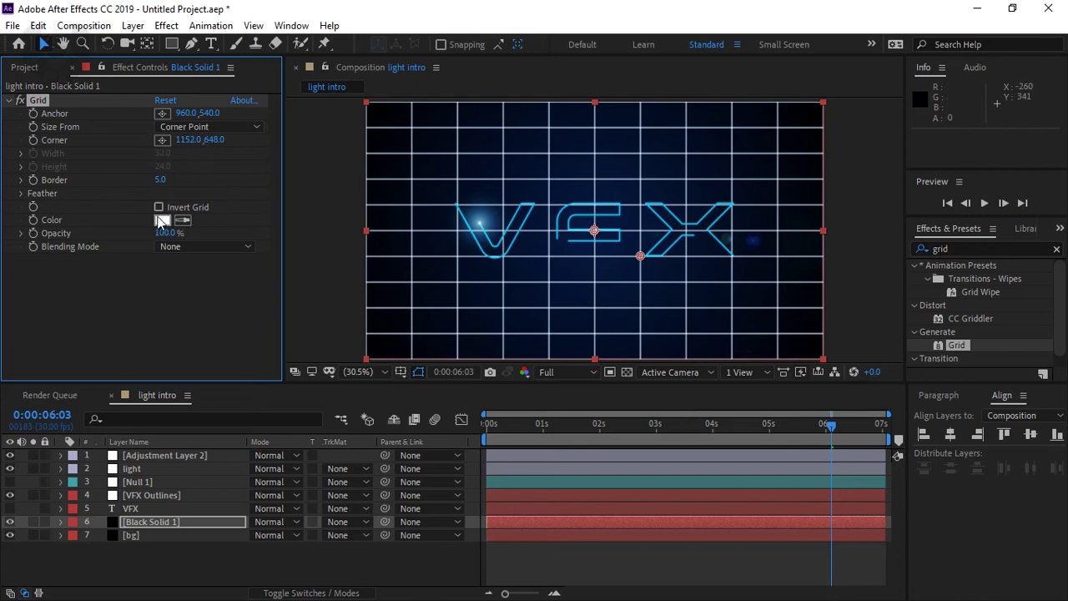
pyautogui.click(198, 129)
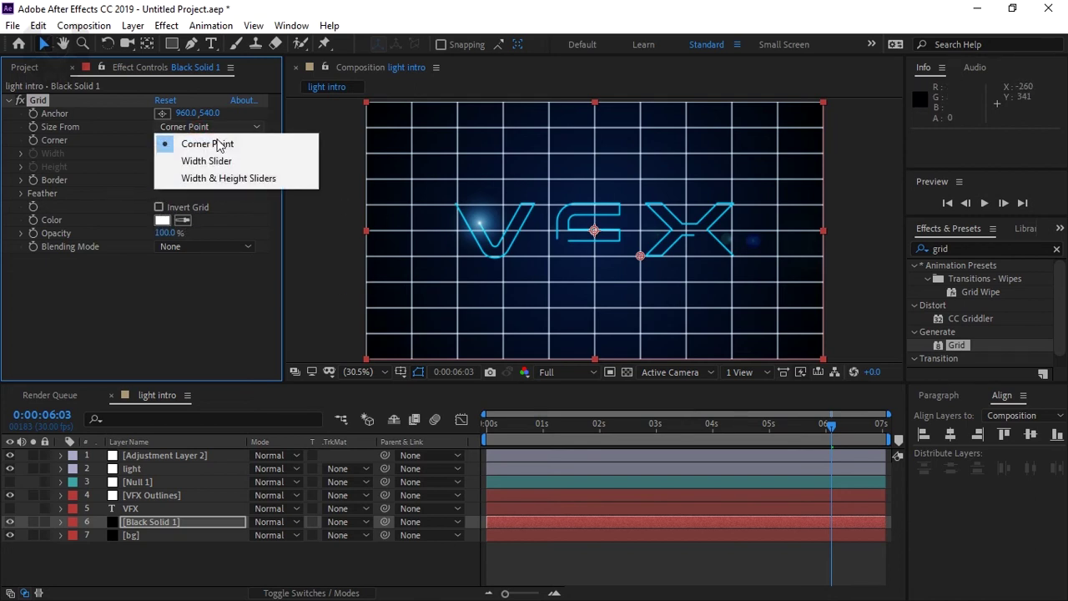
pyautogui.click(218, 161)
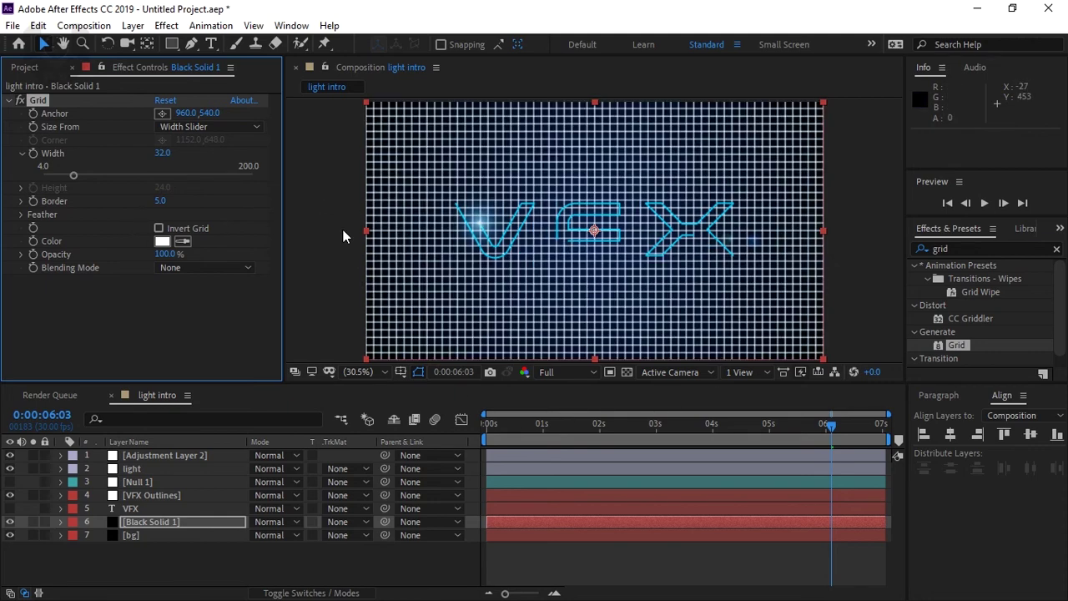
pyautogui.moveTo(61, 177); pyautogui.dragTo(56, 176)
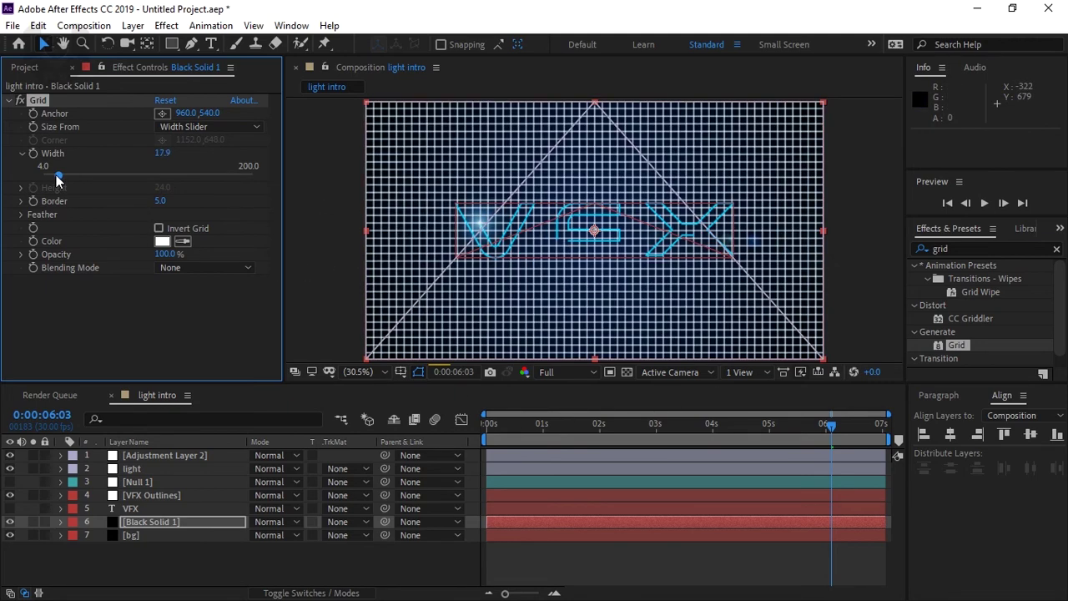
# Set the grid colour to a near-black, slightly blue dark grey.
pyautogui.click(167, 243)
pyautogui.moveTo(267, 495)
pyautogui.mouseDown()
pyautogui.moveTo(115, 572)
pyautogui.moveTo(167, 536)
pyautogui.moveTo(160, 546)
pyautogui.mouseUp()
pyautogui.moveTo(363, 470); pyautogui.dragTo(364, 444)
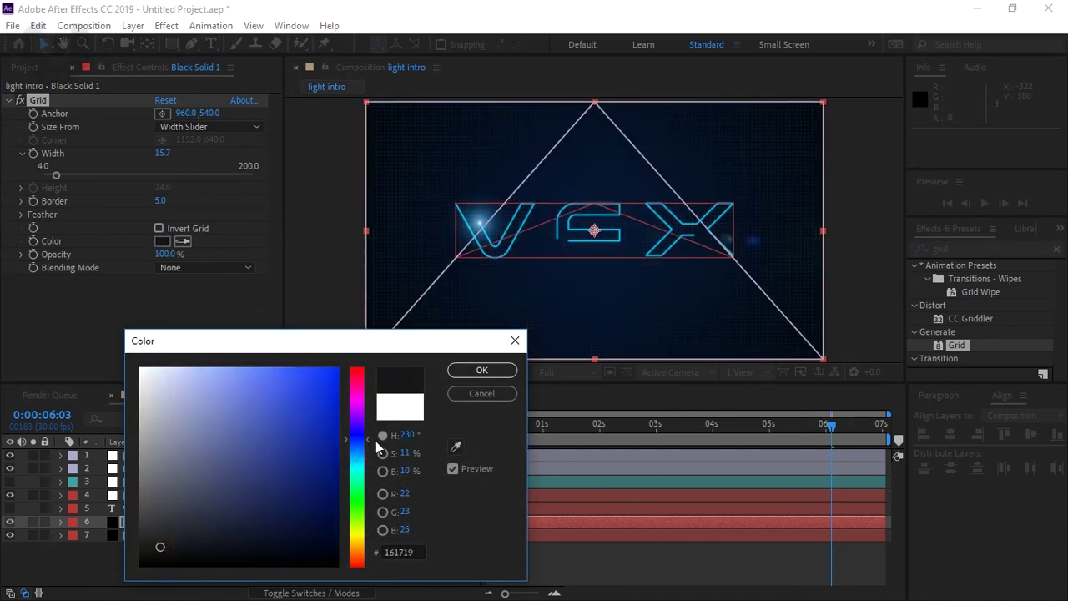
pyautogui.click(482, 369)
pyautogui.click(305, 567)
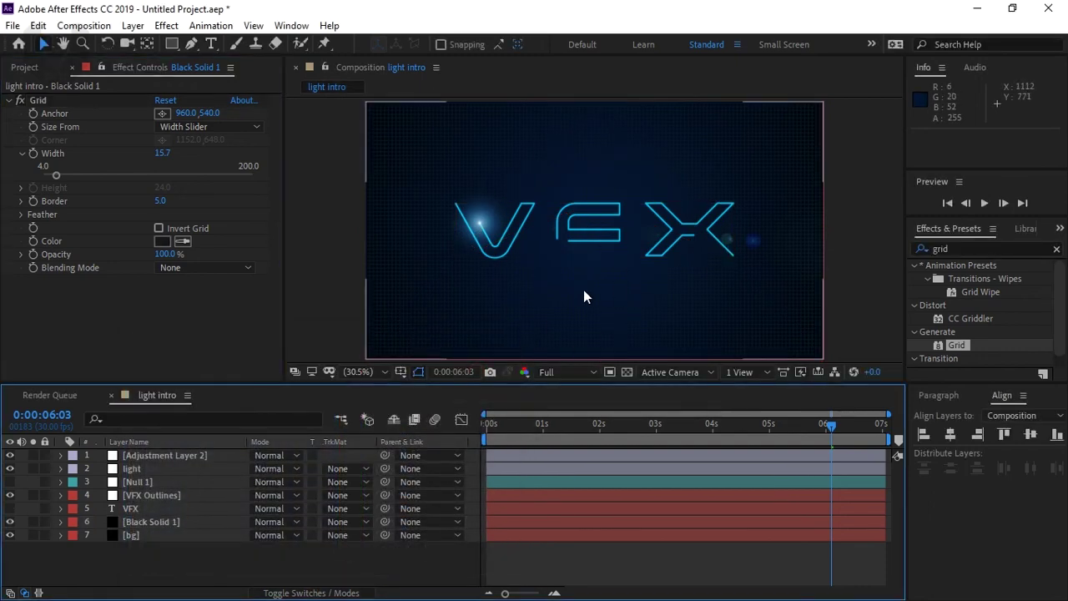
# Set Black Solid 1's blend mode to Multiply.
pyautogui.click(225, 522)
pyautogui.click(276, 522)
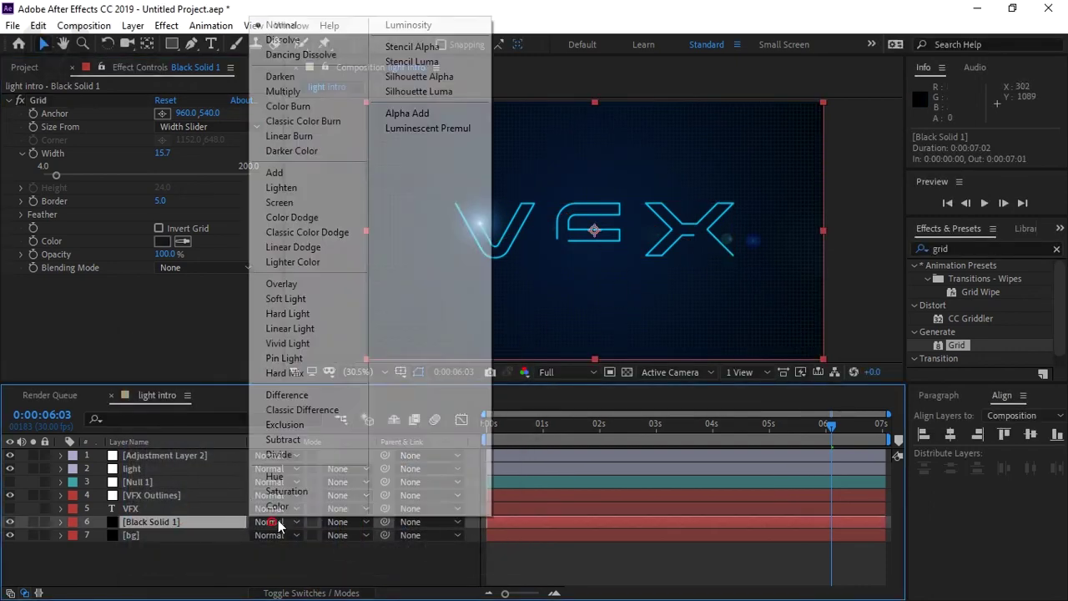
pyautogui.click(284, 91)
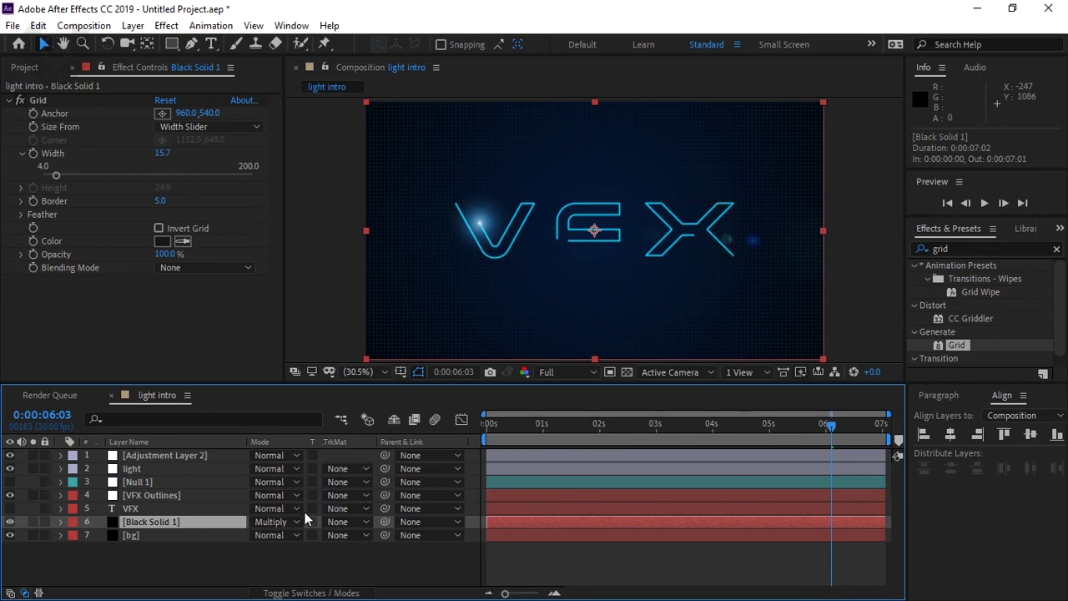
pyautogui.click(295, 560)
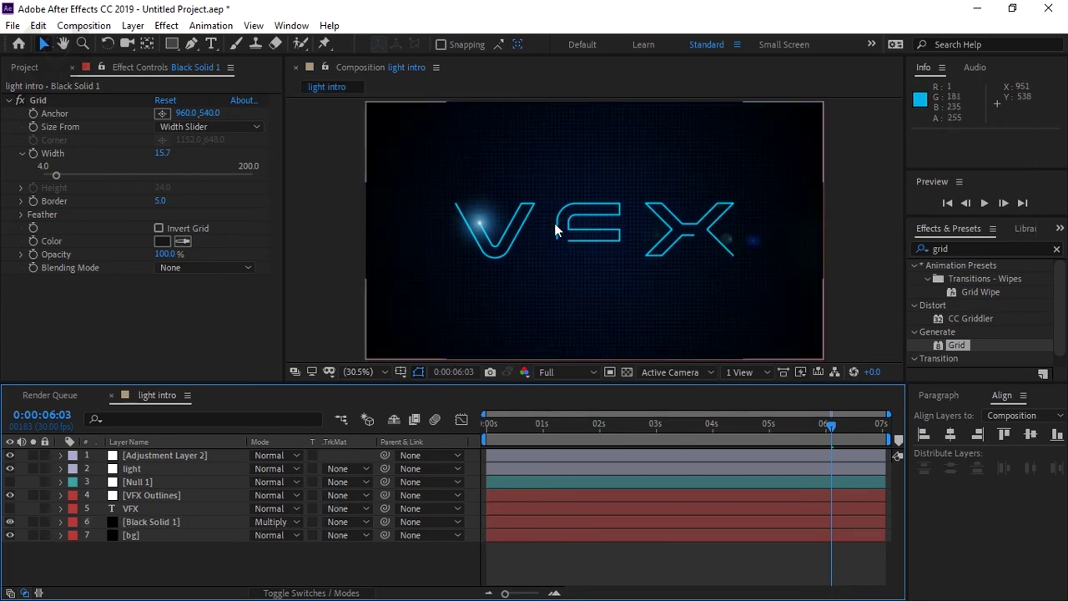
# Reorder Black Solid 1 above the light layer, comparing the look at several times.
pyautogui.click(712, 424)
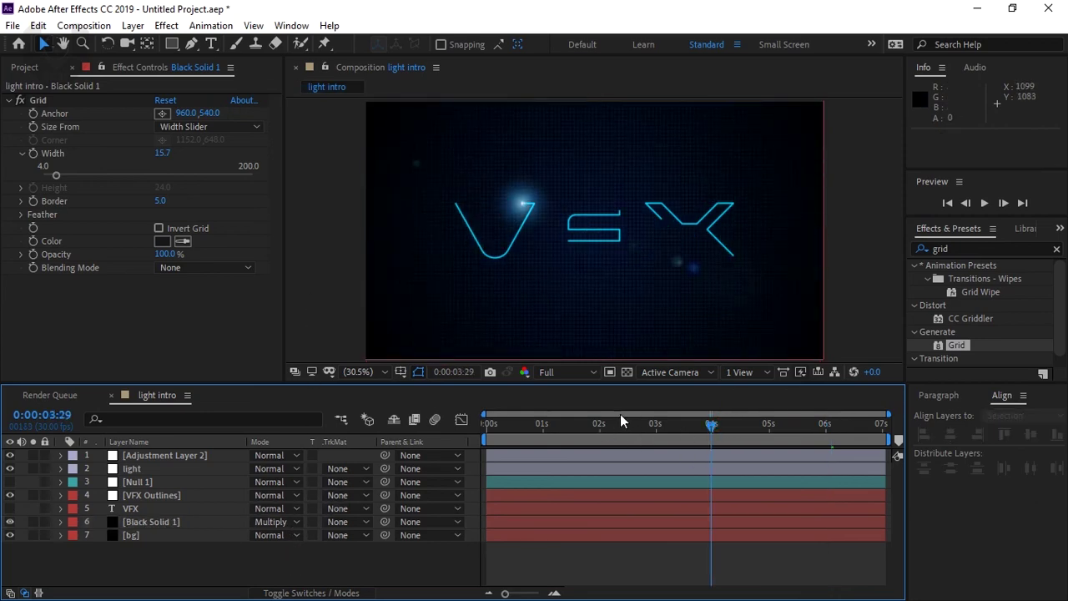
pyautogui.click(165, 522)
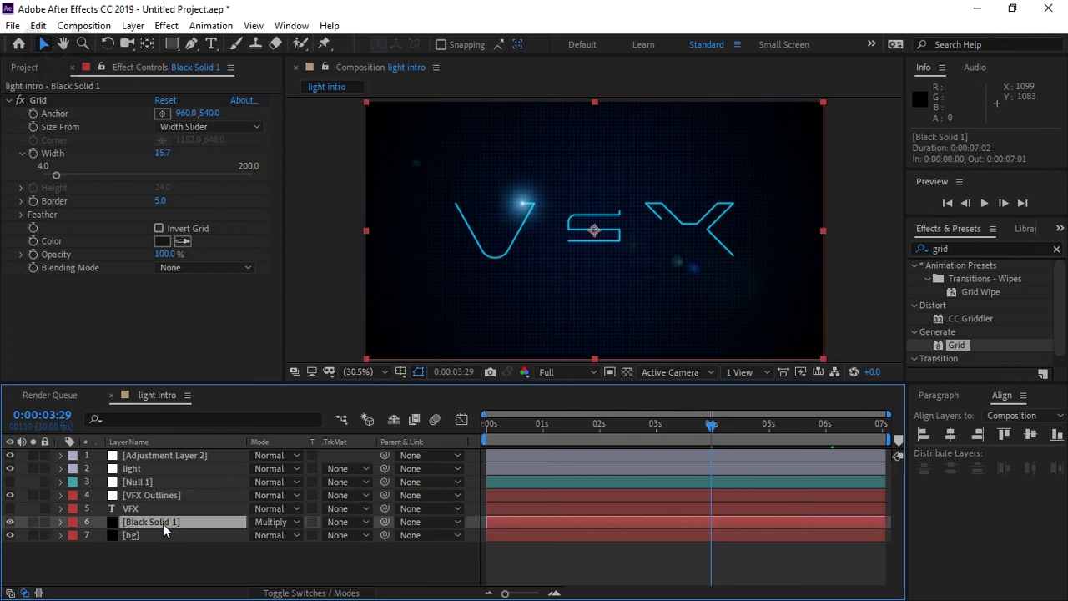
pyautogui.moveTo(167, 522); pyautogui.dragTo(168, 465)
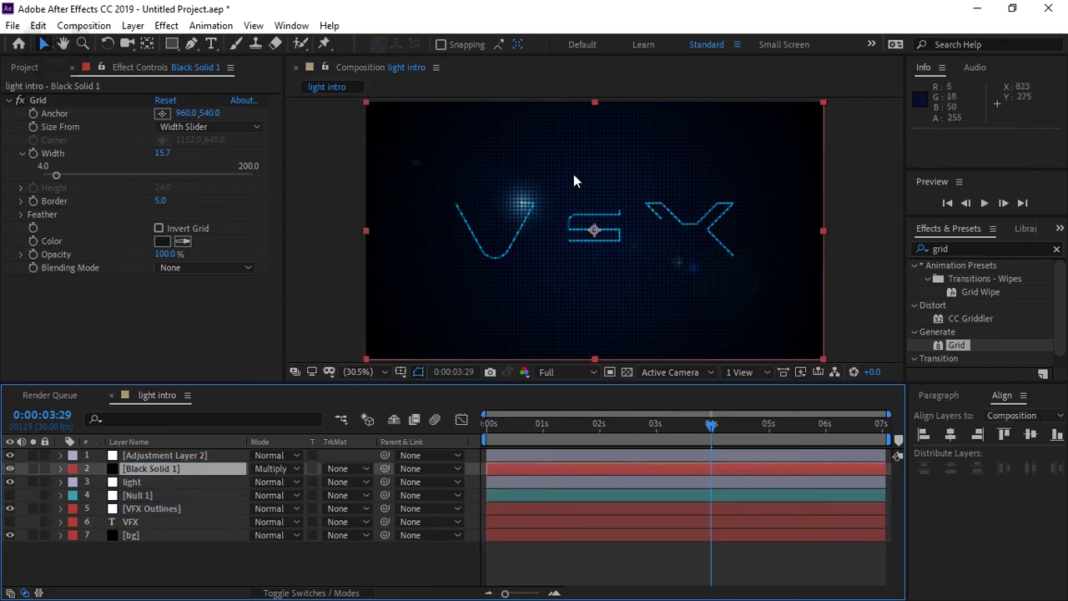
pyautogui.click(754, 436)
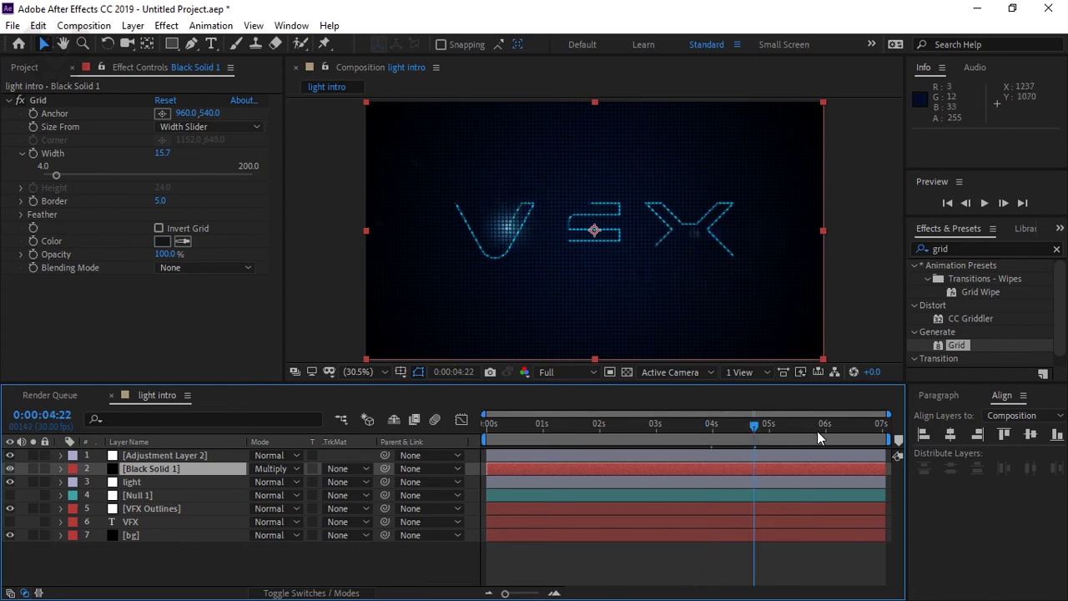
pyautogui.click(823, 438)
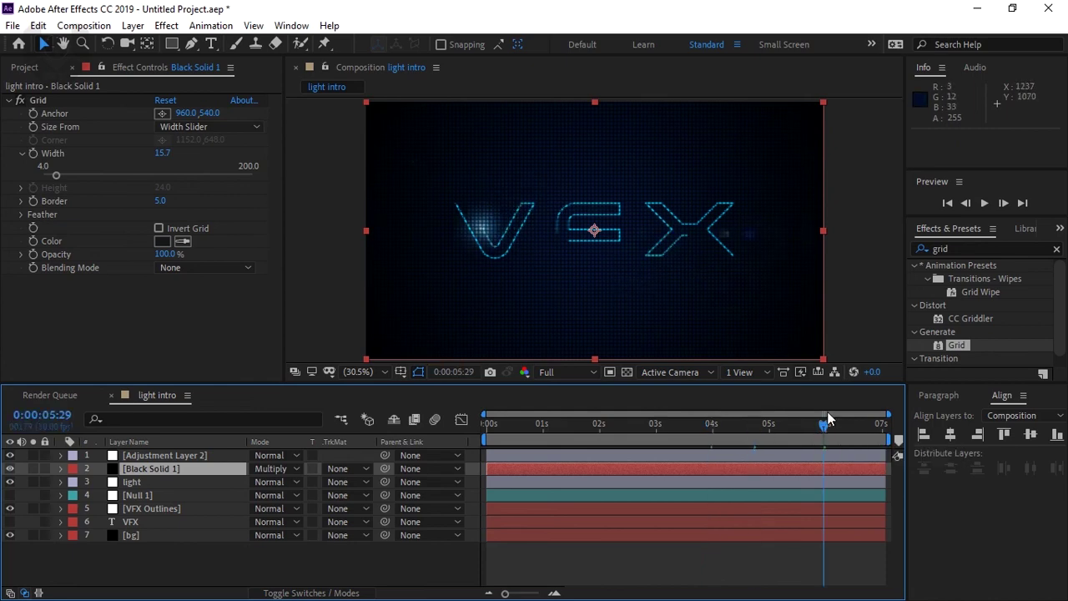
pyautogui.moveTo(140, 474); pyautogui.dragTo(139, 485)
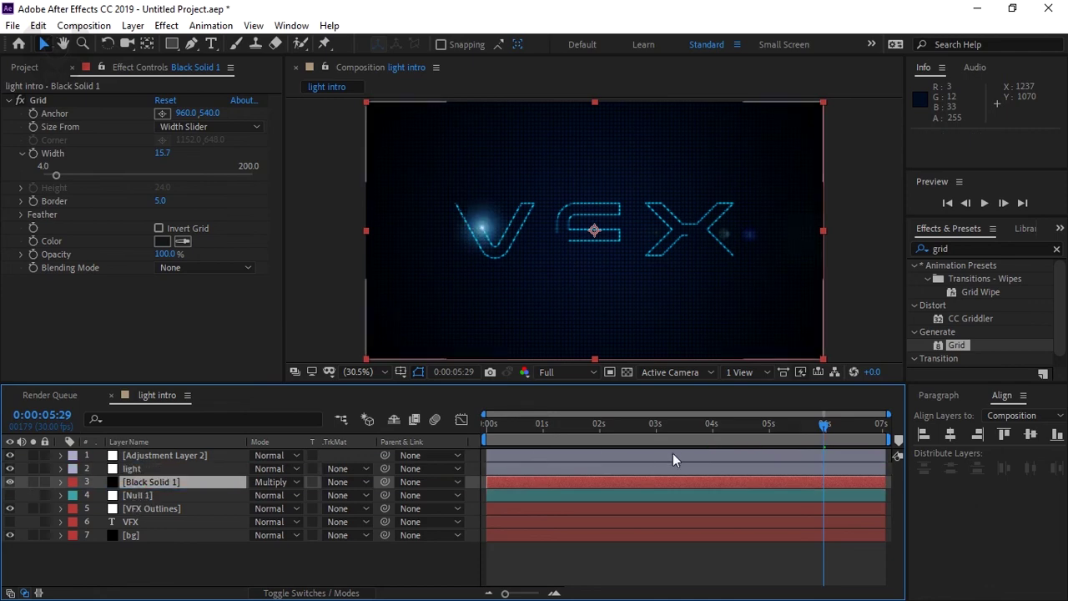
pyautogui.click(678, 424)
pyautogui.click(648, 425)
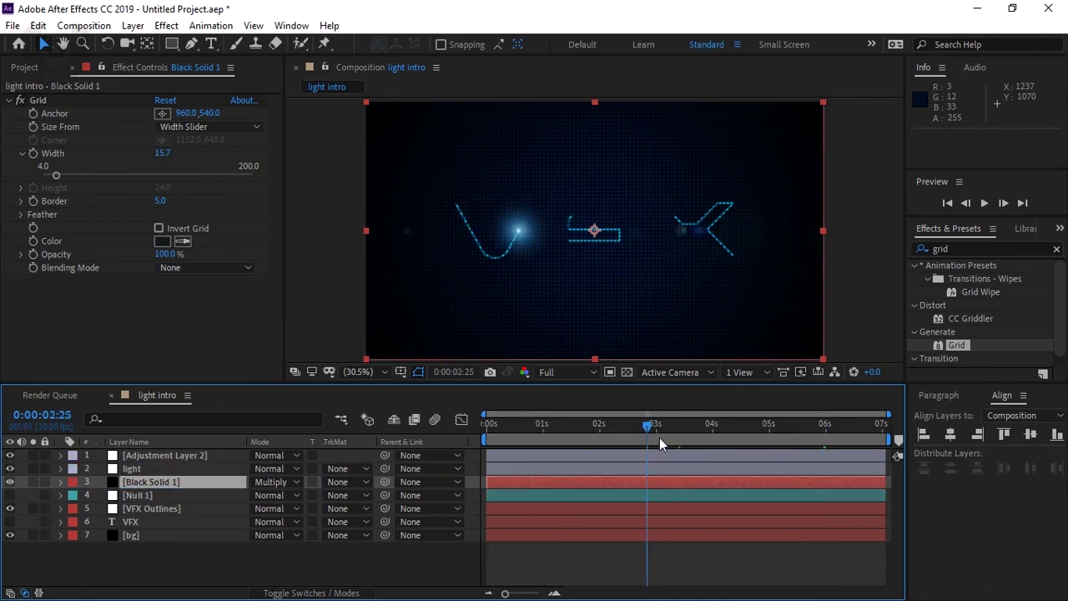
pyautogui.moveTo(157, 483); pyautogui.dragTo(162, 467)
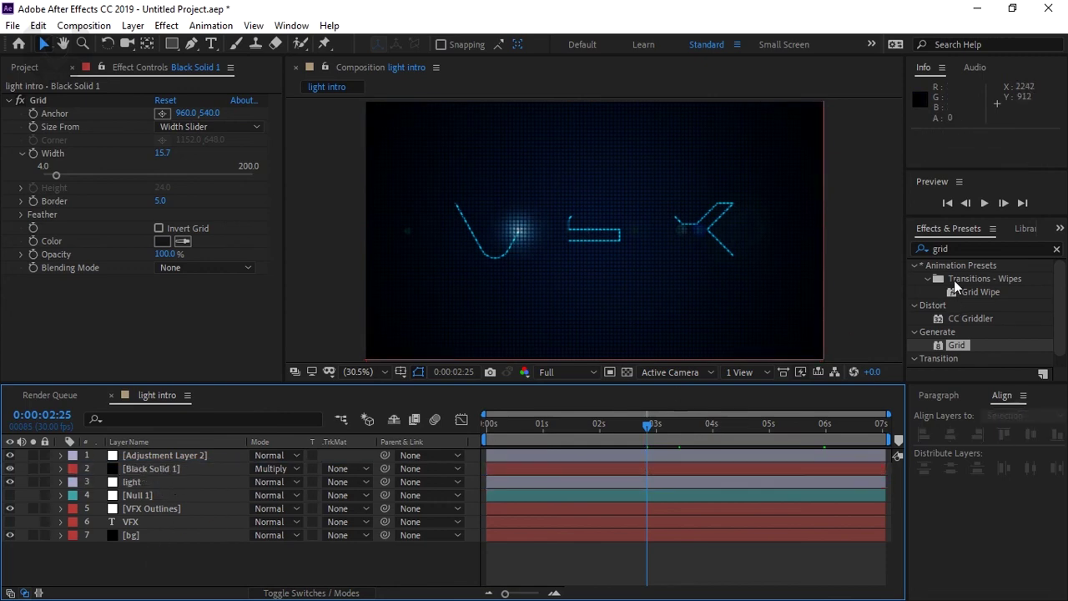
# Apply CC Radial Fast Blur from a 'cc' effects search to VFX Outlines.
pyautogui.click(962, 249)
pyautogui.write('cc f')
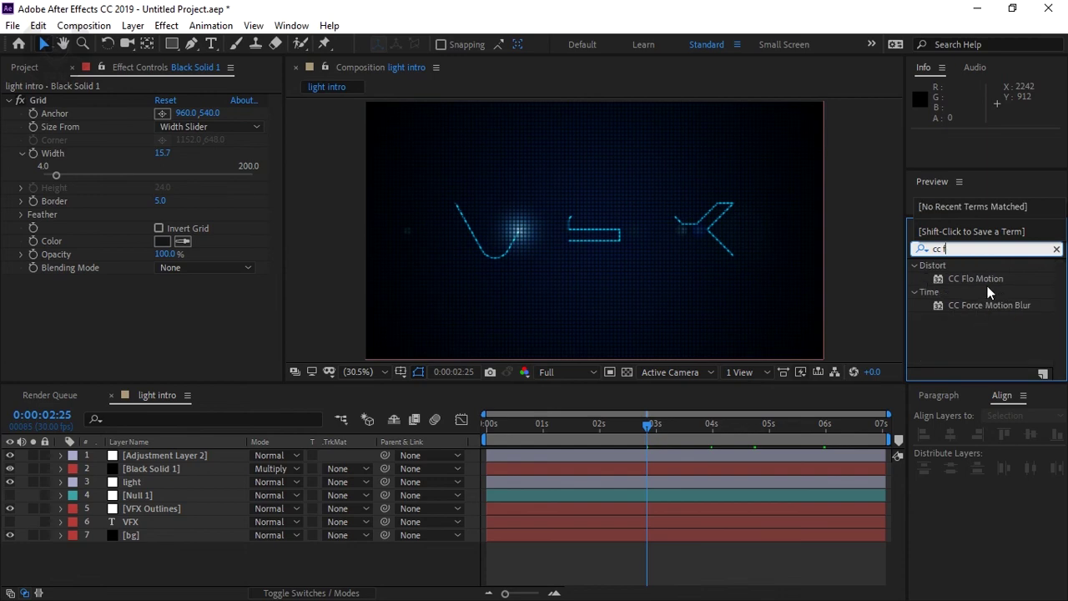
pyautogui.press('BackSpace')
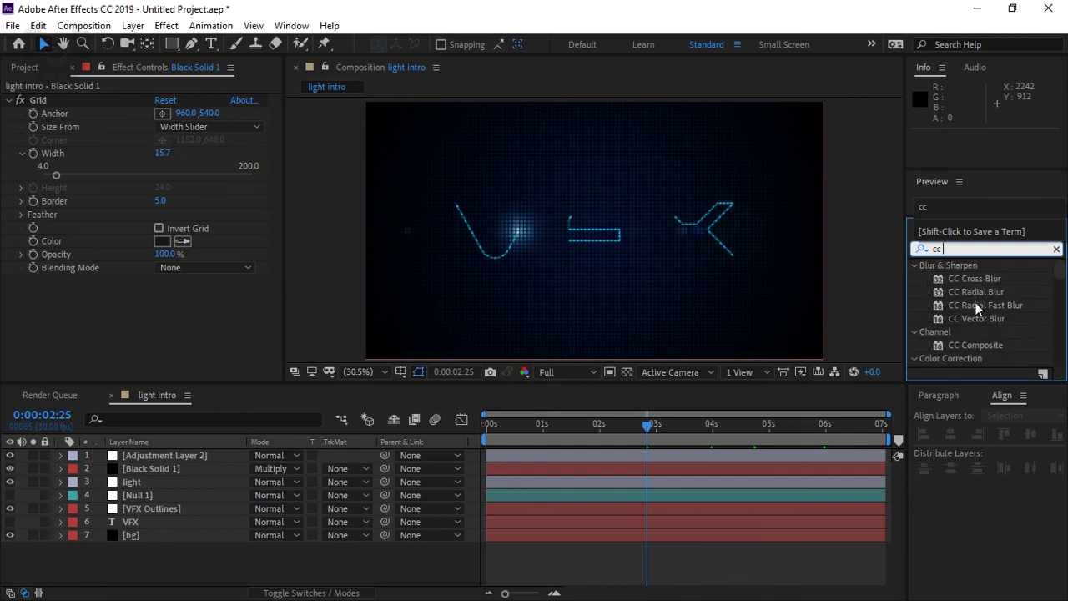
pyautogui.moveTo(994, 305)
pyautogui.mouseDown()
pyautogui.moveTo(303, 446)
pyautogui.moveTo(185, 490)
pyautogui.moveTo(174, 508)
pyautogui.mouseUp()
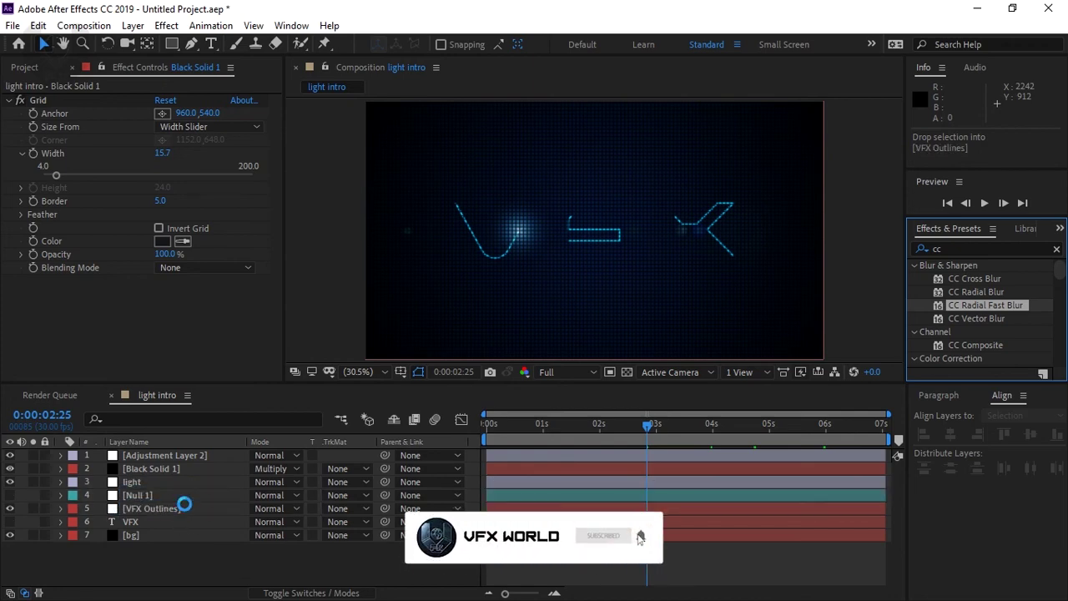
pyautogui.click(246, 565)
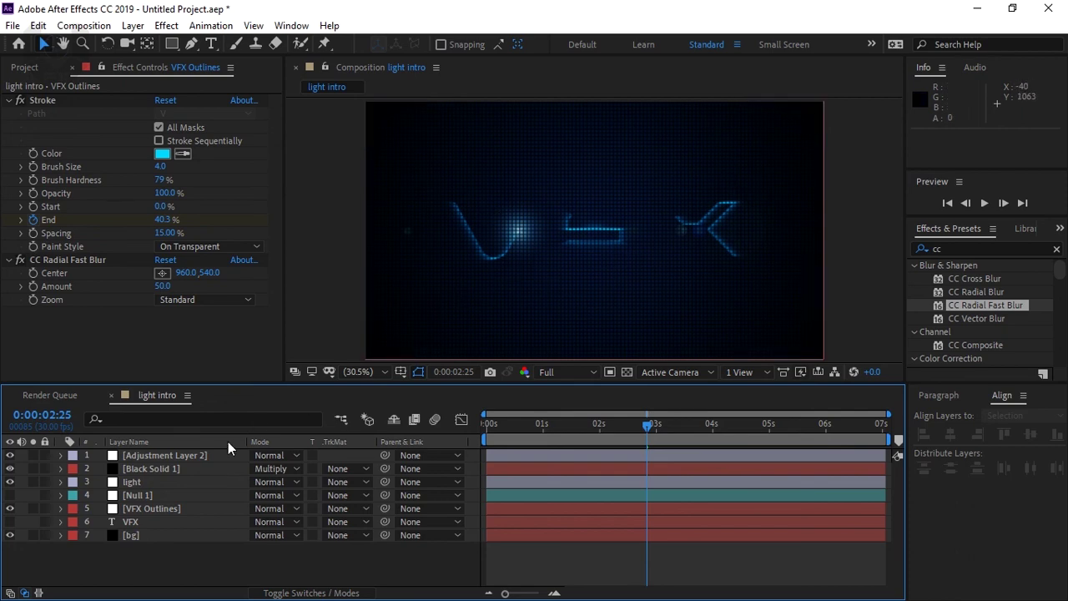
# Move Black Solid 1 below VFX Outlines in the layer stack.
pyautogui.click(156, 468)
pyautogui.moveTo(161, 478); pyautogui.dragTo(159, 515)
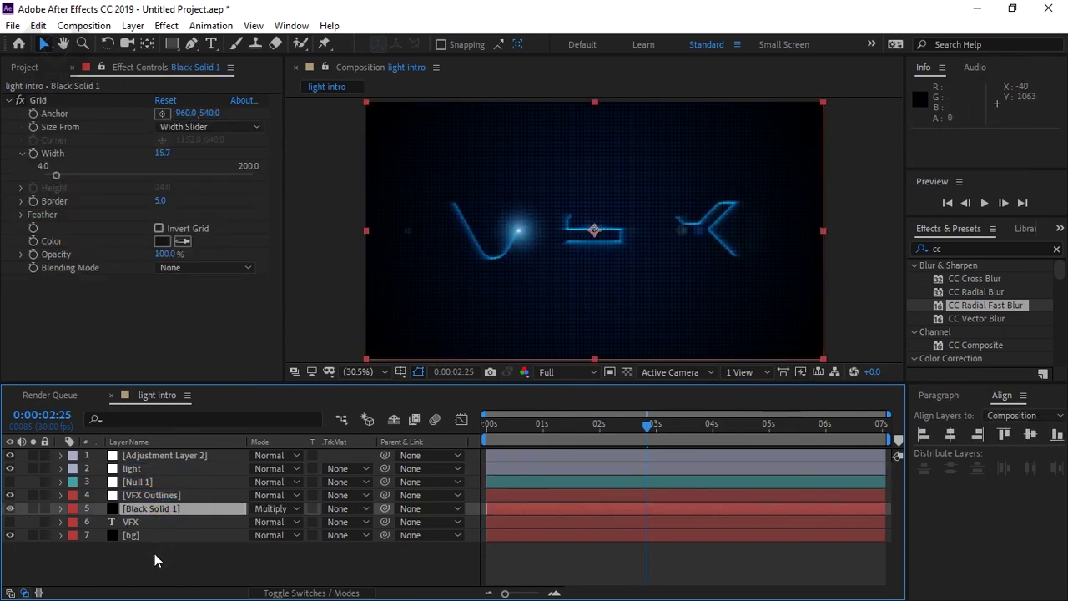
pyautogui.click(154, 553)
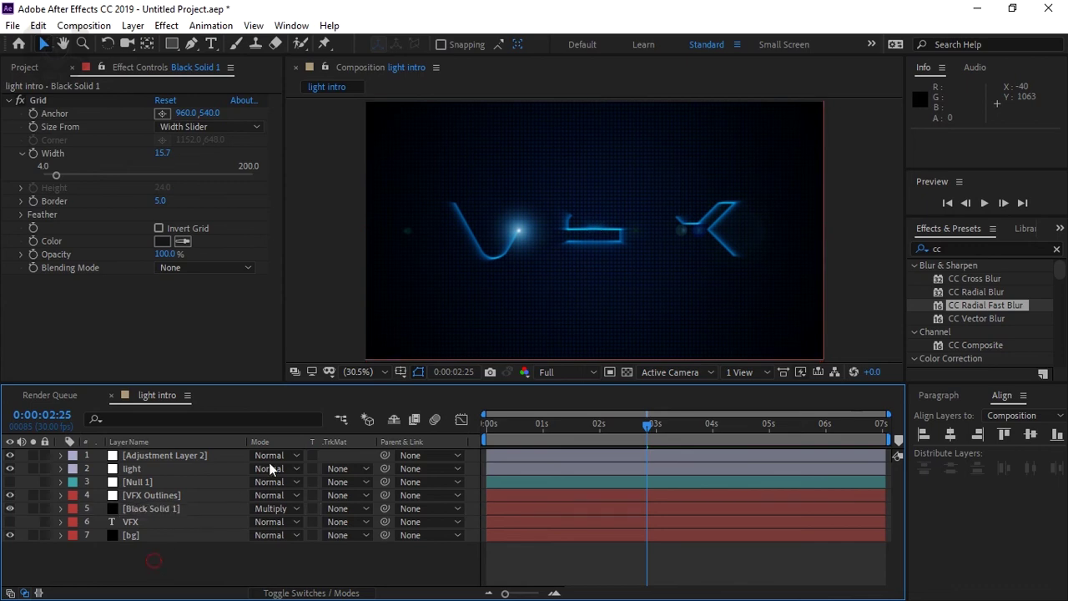
# Set the radial blur Amount to 97 and Zoom to Brightest, then check the streaks.
pyautogui.click(138, 495)
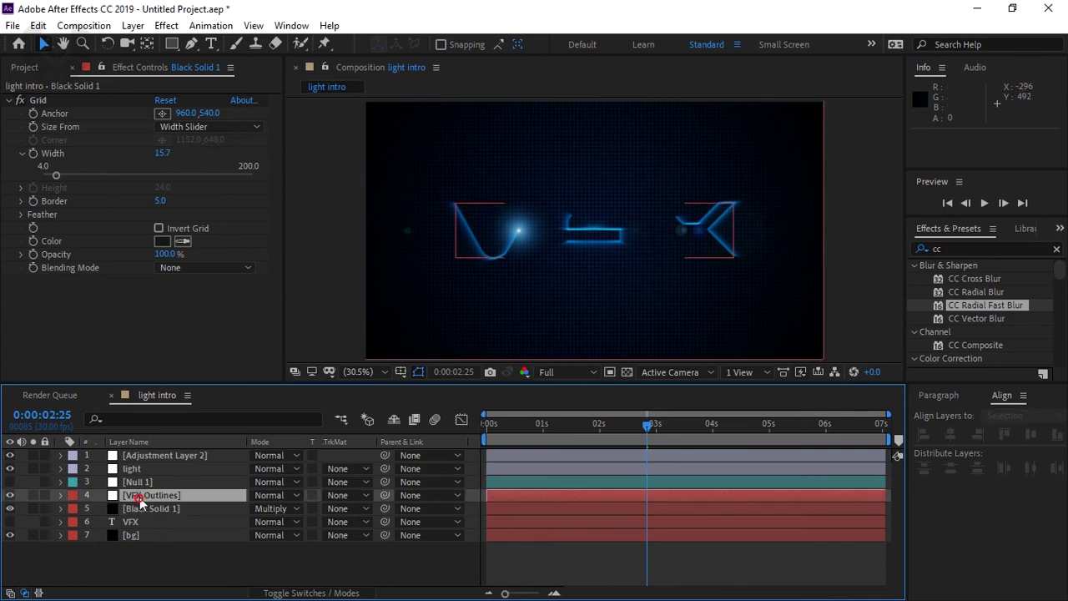
pyautogui.click(418, 374)
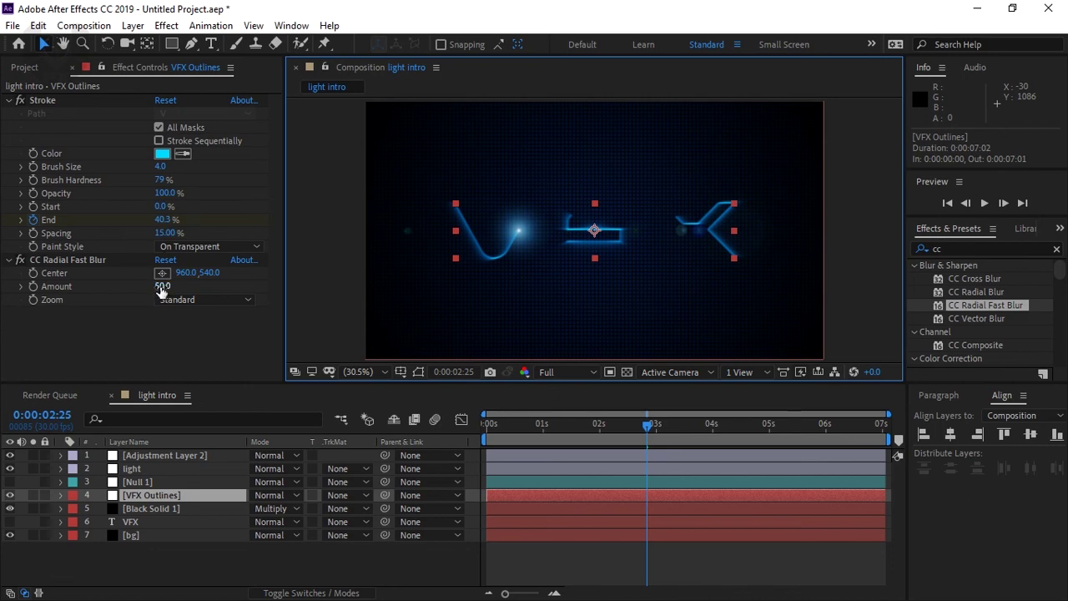
pyautogui.moveTo(161, 287); pyautogui.dragTo(193, 281)
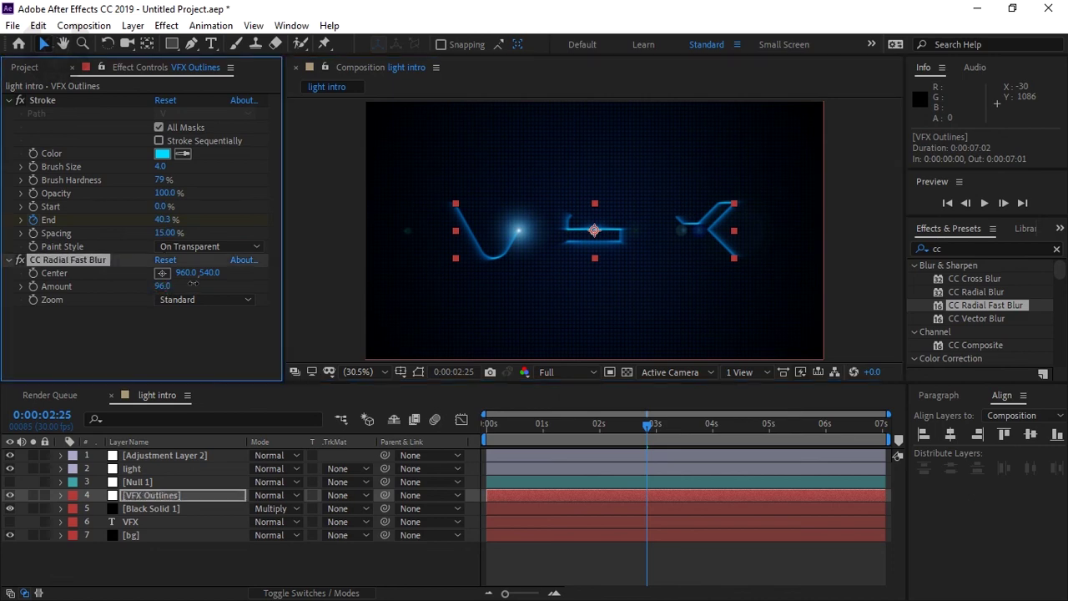
pyautogui.click(165, 320)
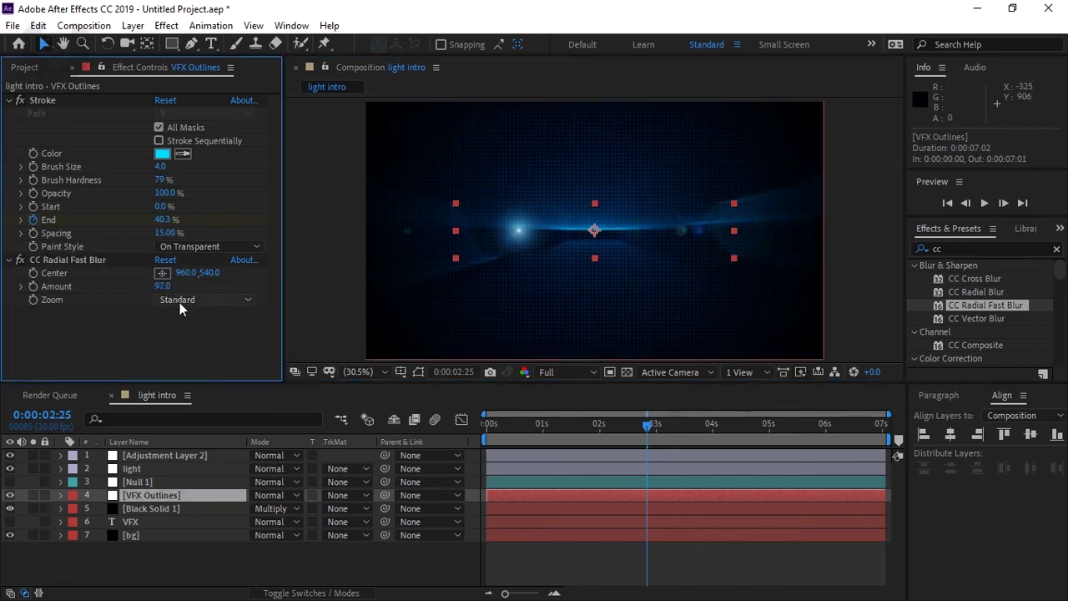
pyautogui.click(180, 302)
pyautogui.click(191, 335)
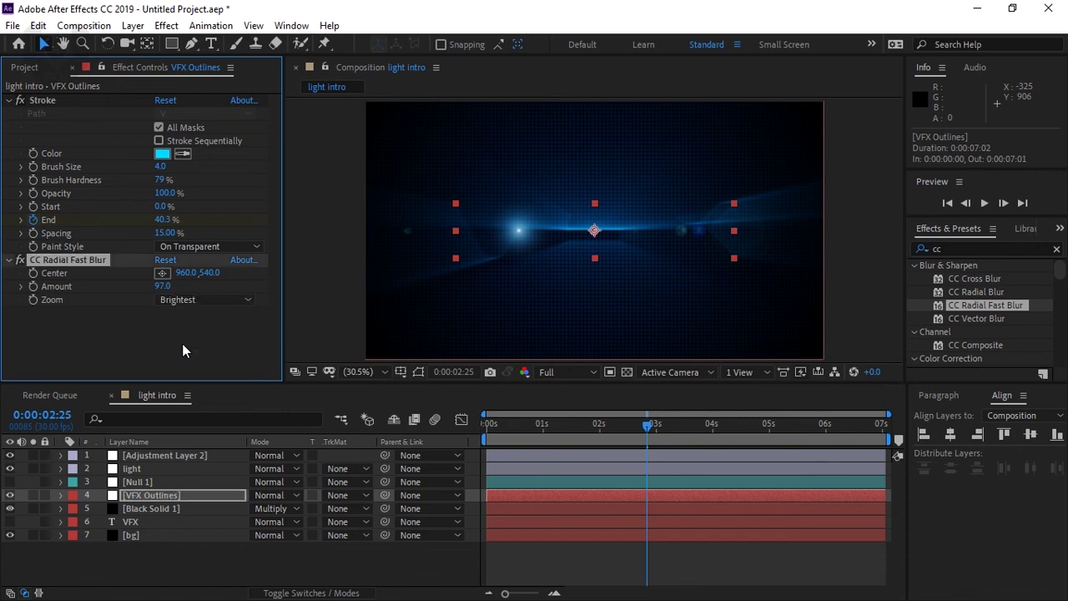
pyautogui.click(176, 341)
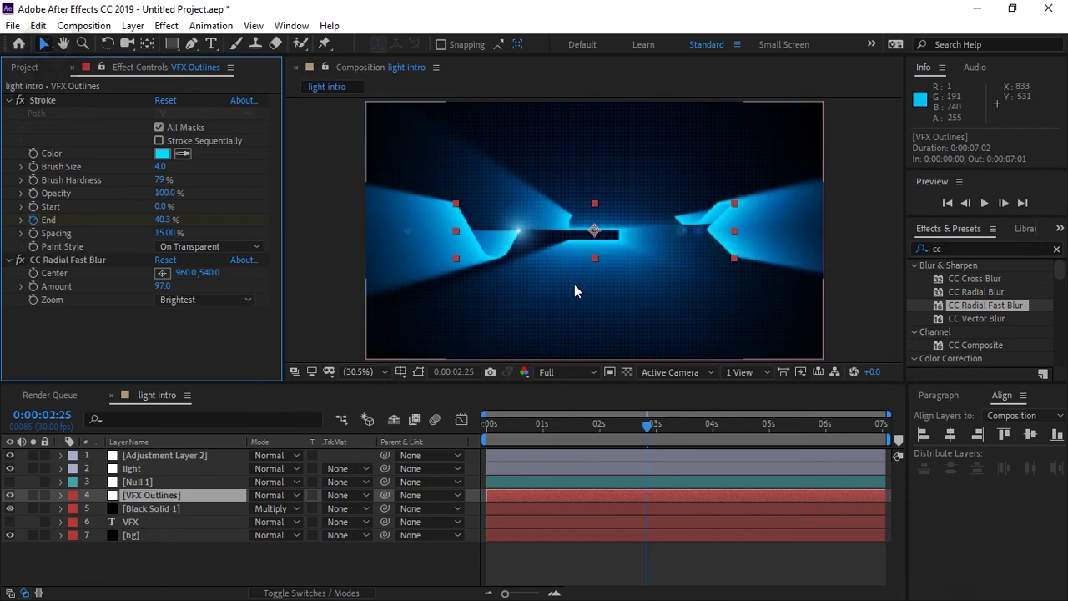
pyautogui.click(600, 423)
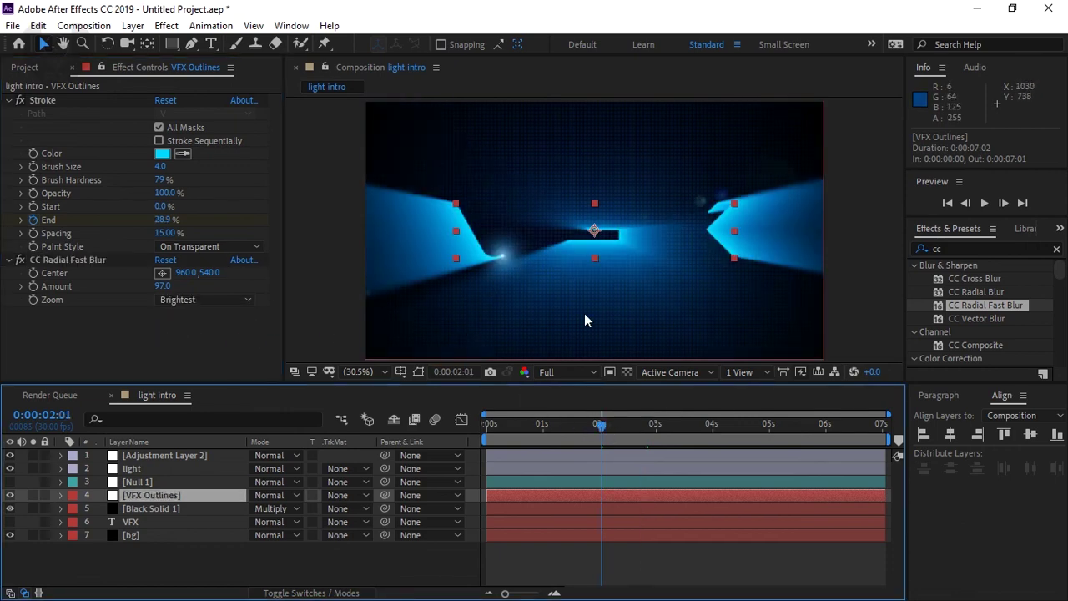
pyautogui.click(675, 425)
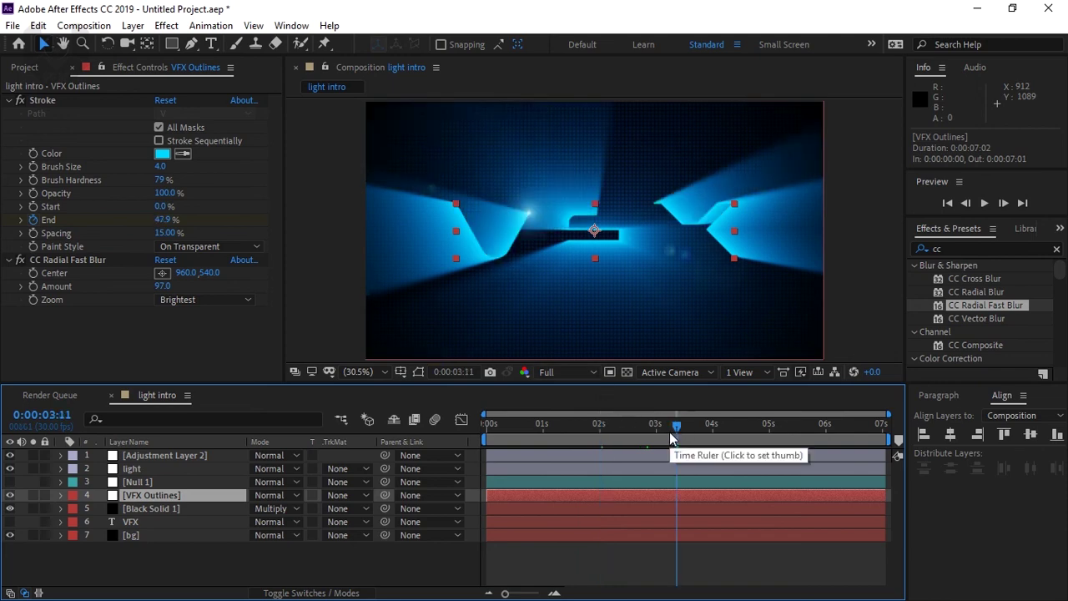
# Delete the CC Radial Fast Blur effect from VFX Outlines.
pyautogui.moveTo(141, 511); pyautogui.dragTo(171, 515)
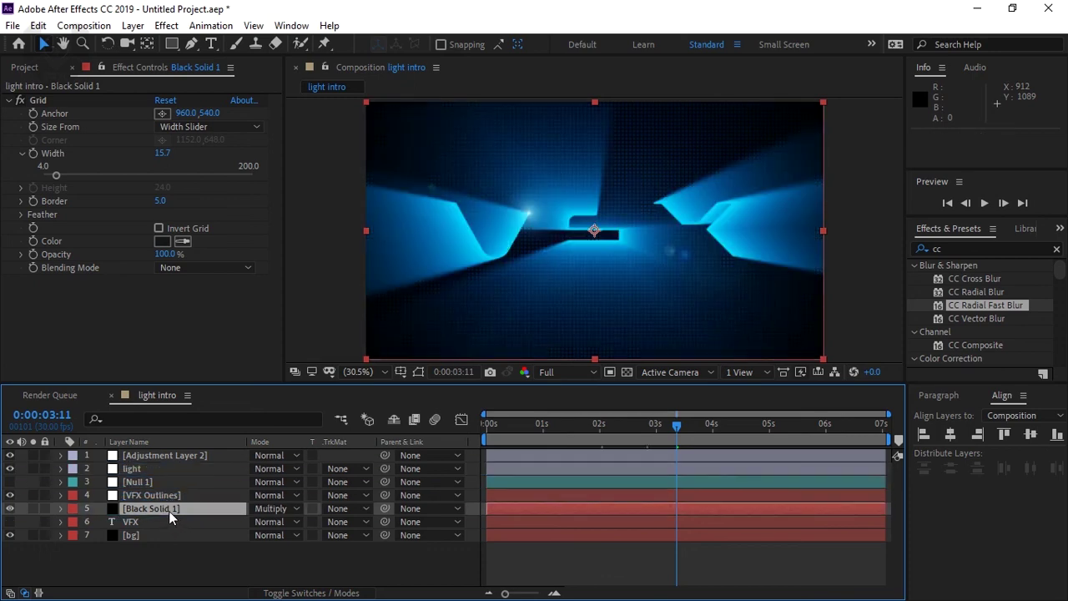
pyautogui.click(148, 497)
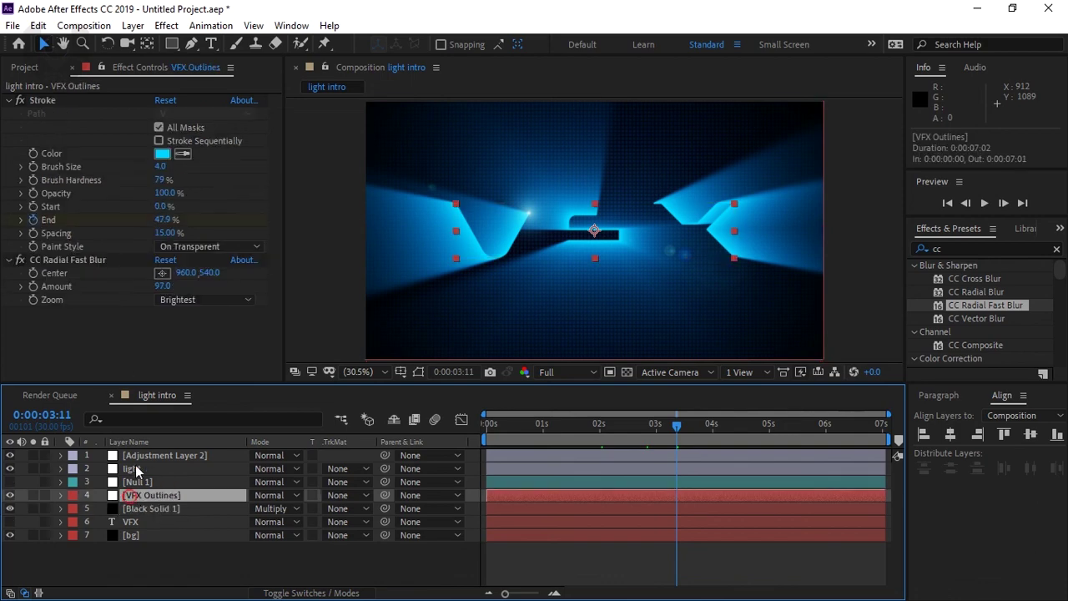
pyautogui.click(75, 260)
pyautogui.press('Delete')
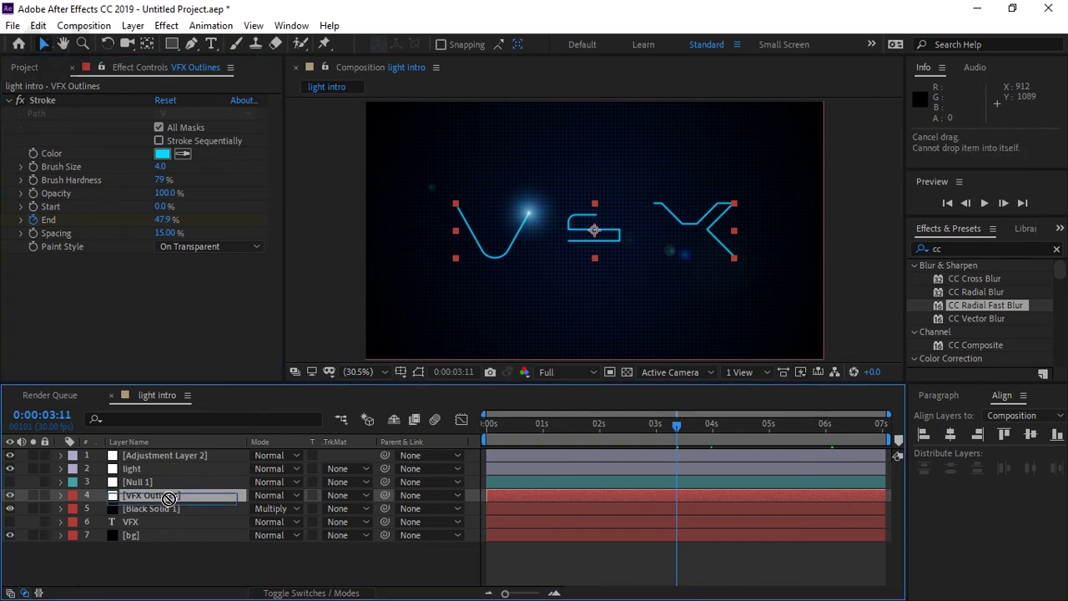
pyautogui.moveTo(167, 509)
pyautogui.mouseDown()
pyautogui.moveTo(176, 501)
pyautogui.moveTo(178, 520)
pyautogui.mouseUp()
pyautogui.click(178, 565)
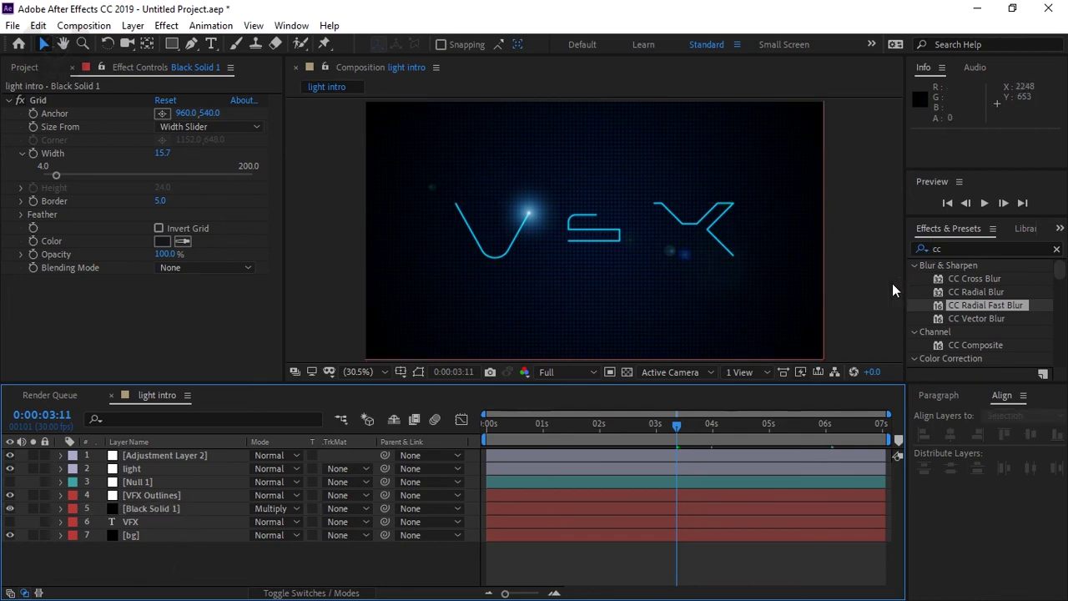
# Scrub the stroke animation to about 5.5 seconds to review the full outlines.
pyautogui.click(172, 496)
pyautogui.moveTo(666, 424)
pyautogui.mouseDown()
pyautogui.moveTo(607, 422)
pyautogui.moveTo(739, 424)
pyautogui.mouseUp()
pyautogui.click(797, 425)
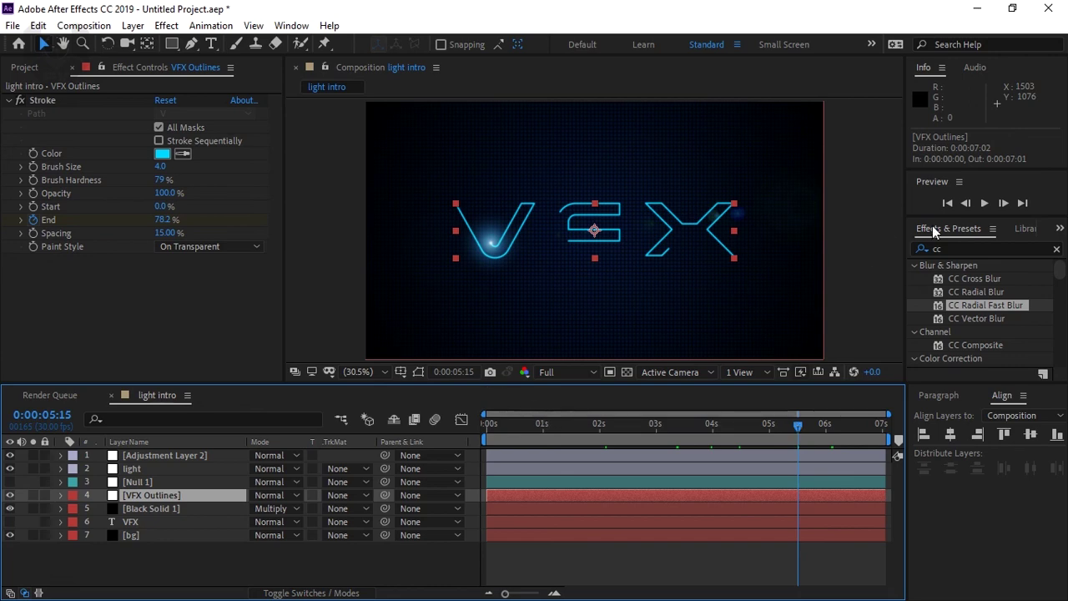
# Play a preview of the light intro composition.
pyautogui.click(983, 203)
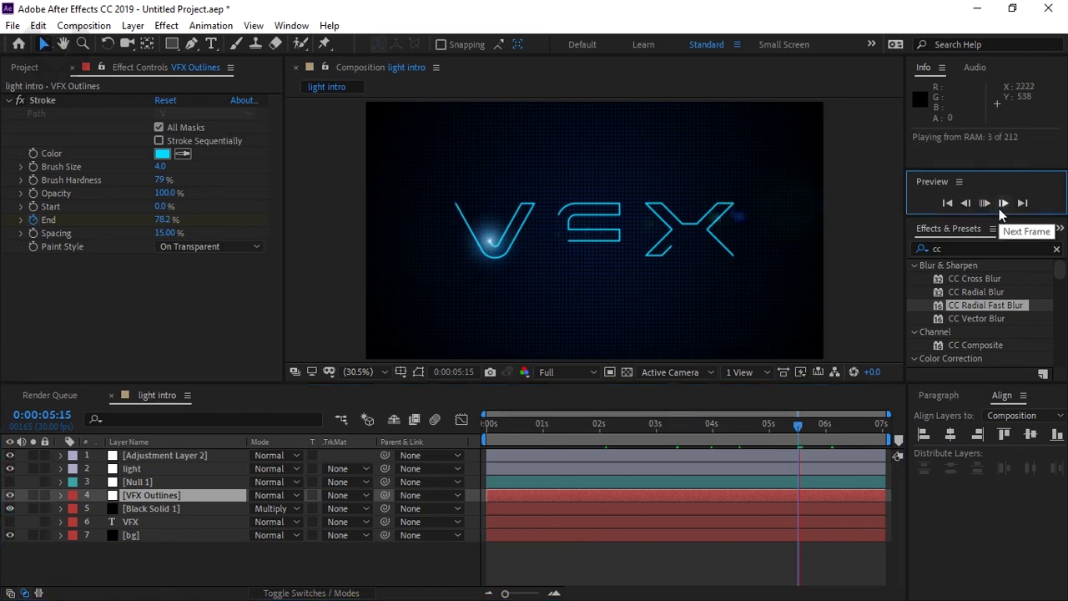